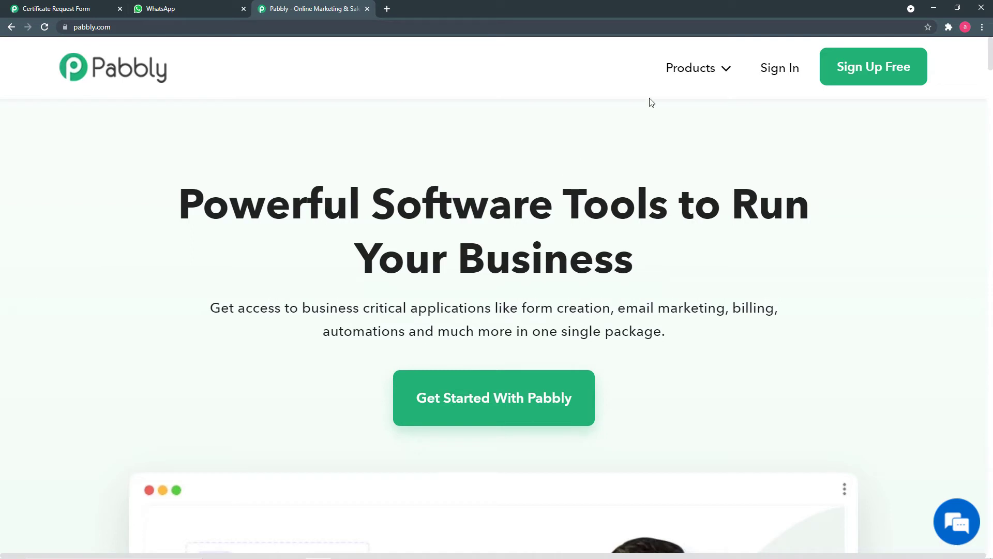
# - Open the Pabbly Connect dashboard from the Pabbly site via Products > Connect, Sign In and Access Now
pyautogui.moveTo(696, 69)
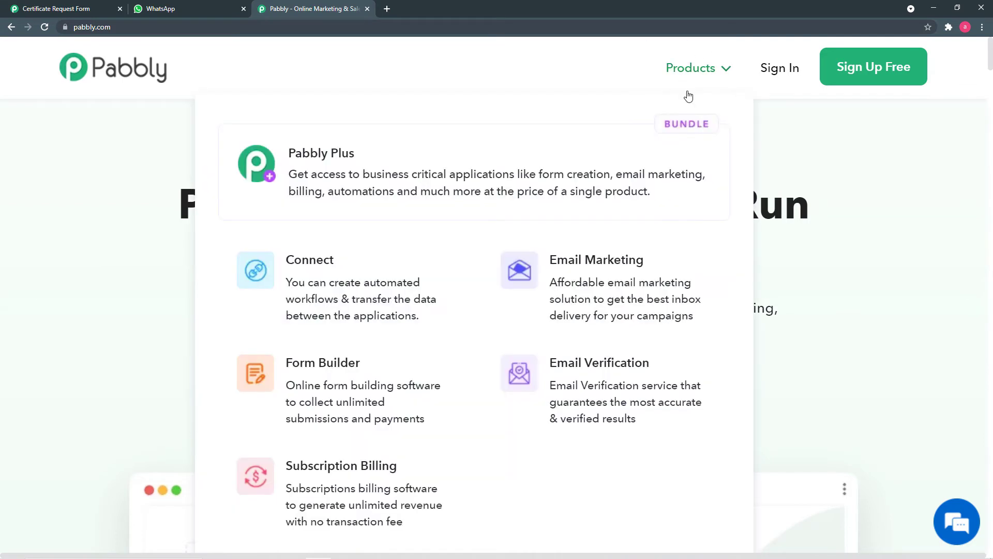
pyautogui.click(328, 269)
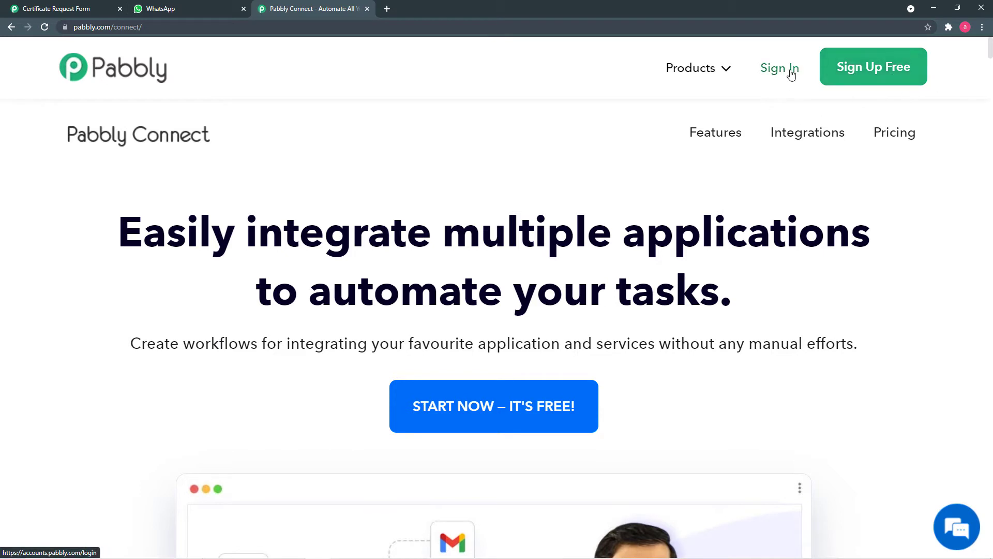
pyautogui.click(773, 71)
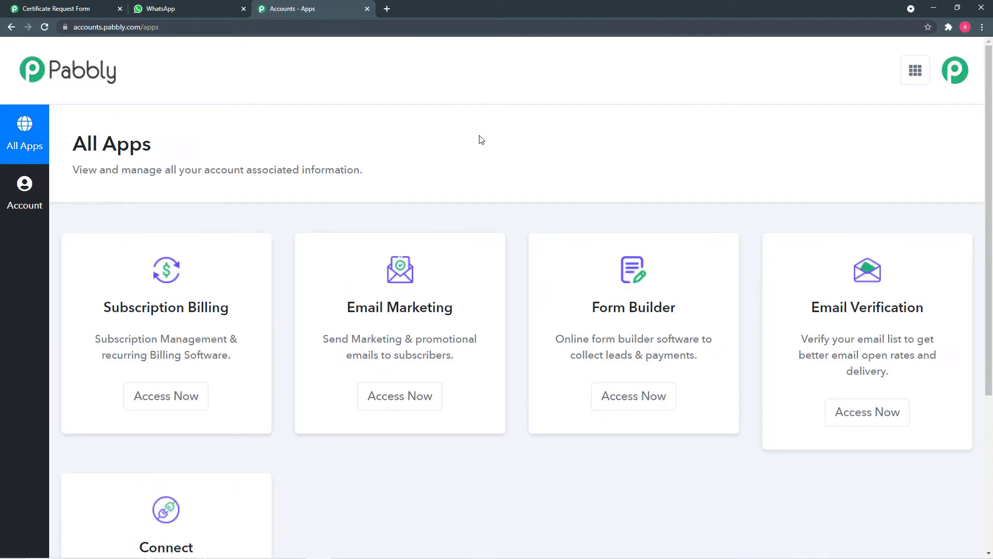
pyautogui.scroll(-1, 481, 140)
pyautogui.scroll(-3, 481, 140)
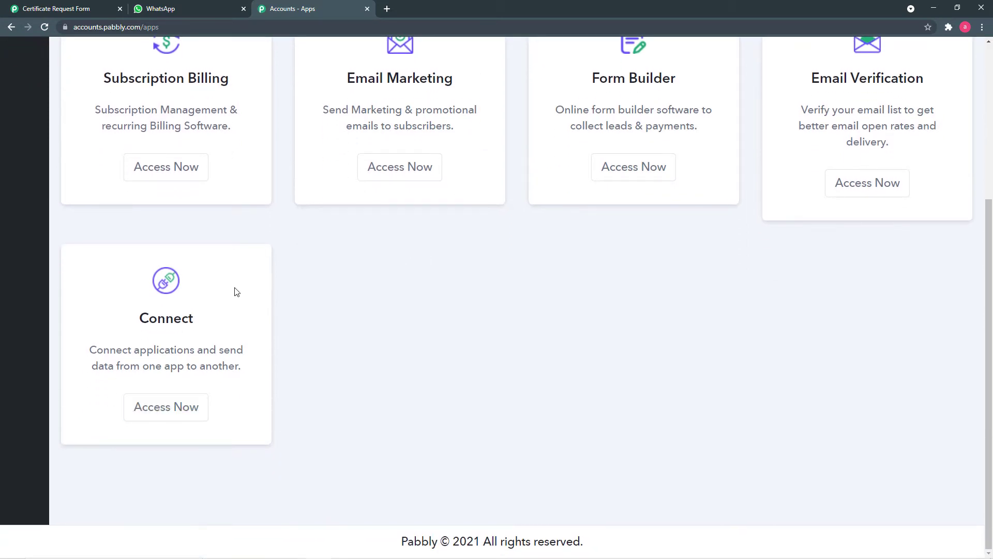
pyautogui.click(161, 415)
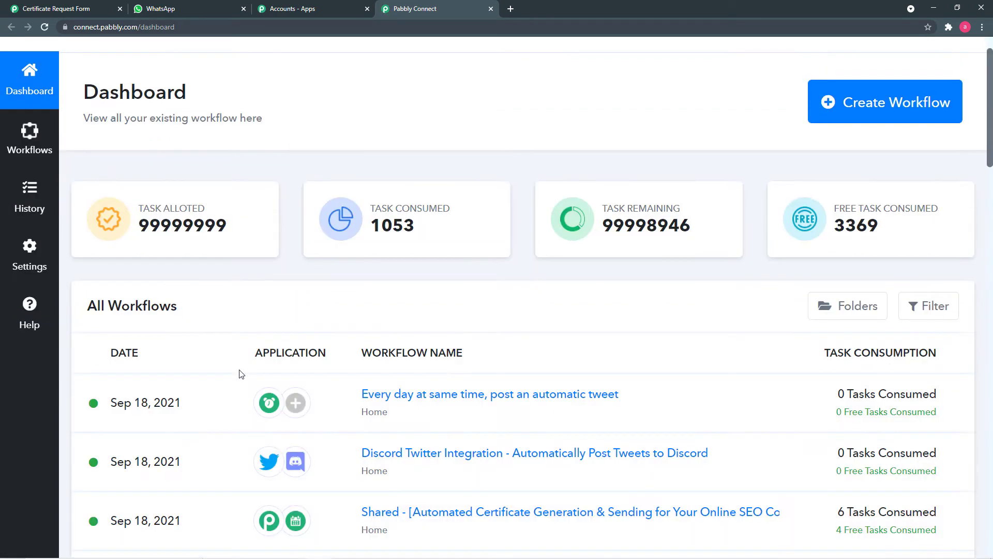
pyautogui.scroll(-6, 239, 373)
pyautogui.scroll(6, 402, 386)
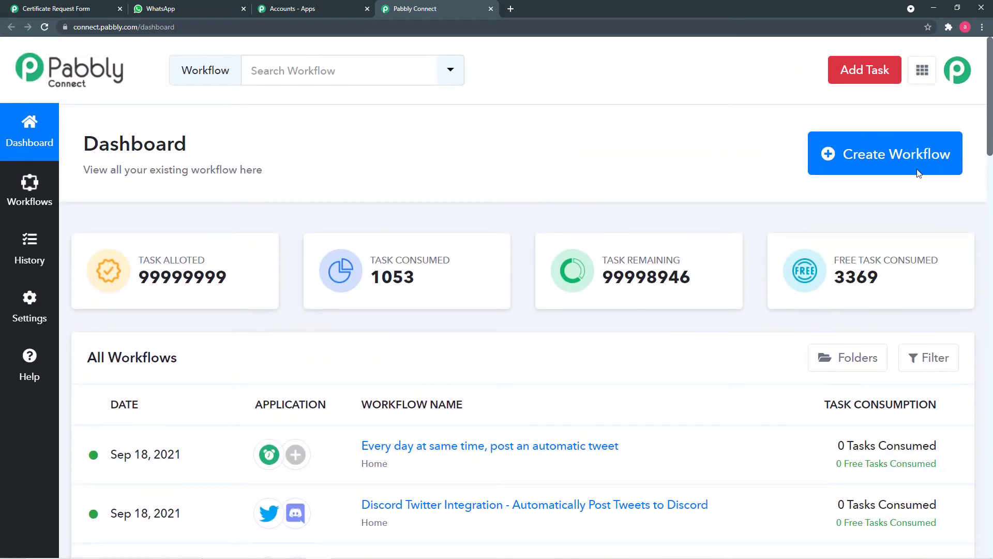
# - Create a workflow named 'Pabbly Form Builder To Whatsapp Message with Certificate'
pyautogui.click(890, 163)
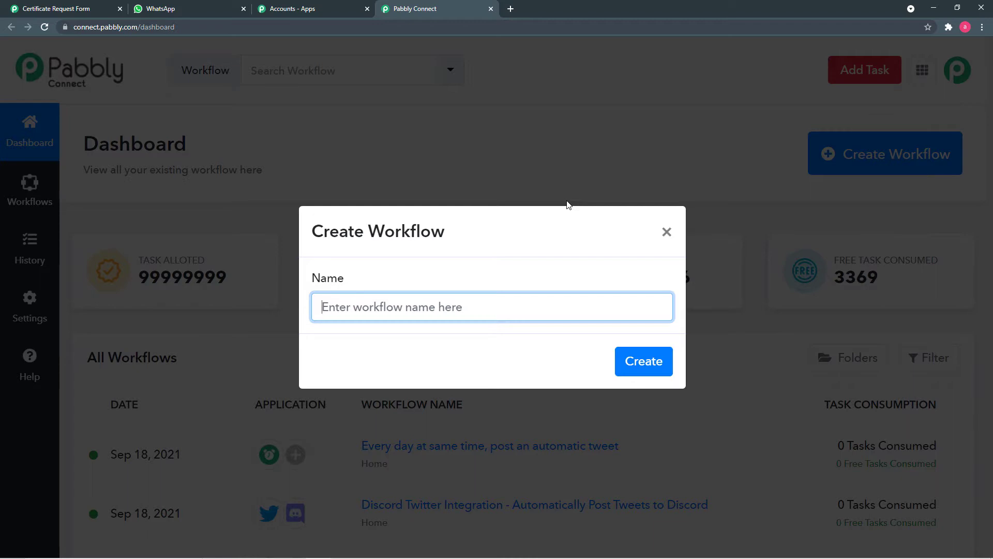
pyautogui.write('Pabbly')
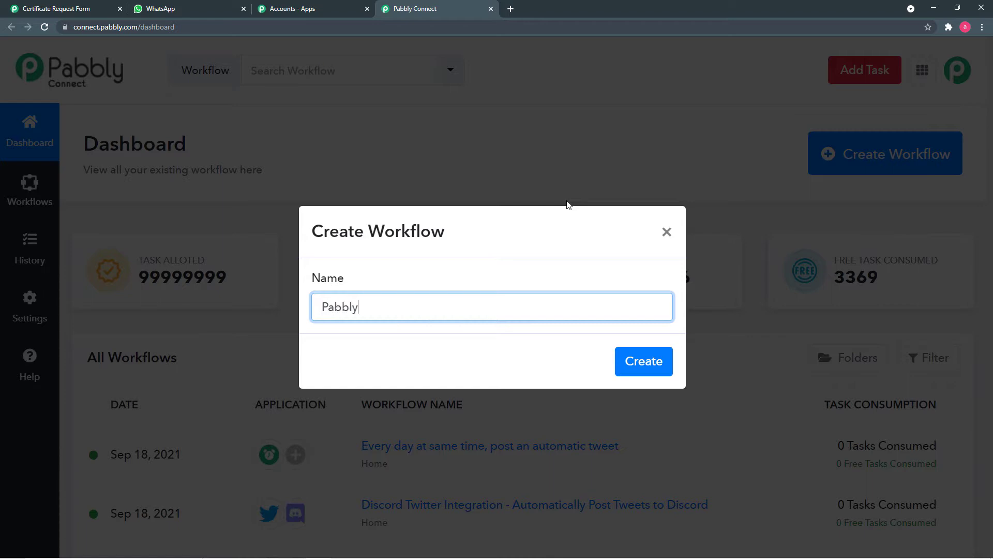
pyautogui.write(' Form Builder To Whatsapp Message with')
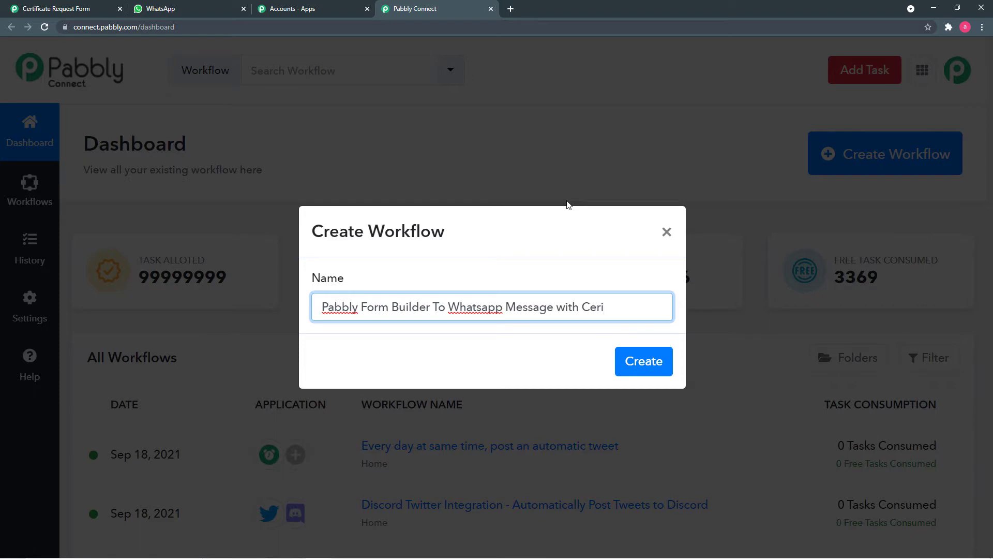
pyautogui.write(' Certificate Link')
pyautogui.click(649, 364)
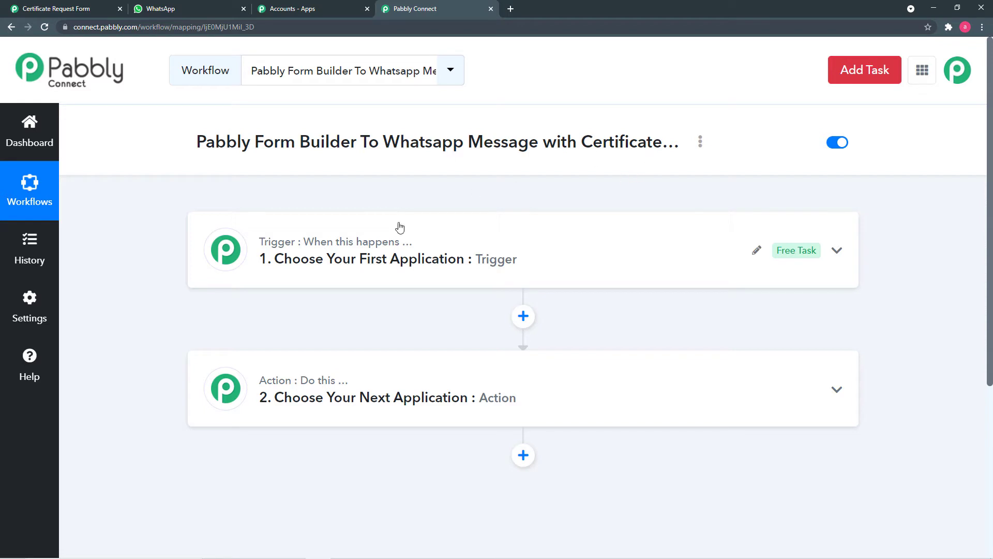
# - Set the trigger app to Pabbly Form Builder with the New Form Submission event
pyautogui.click(309, 272)
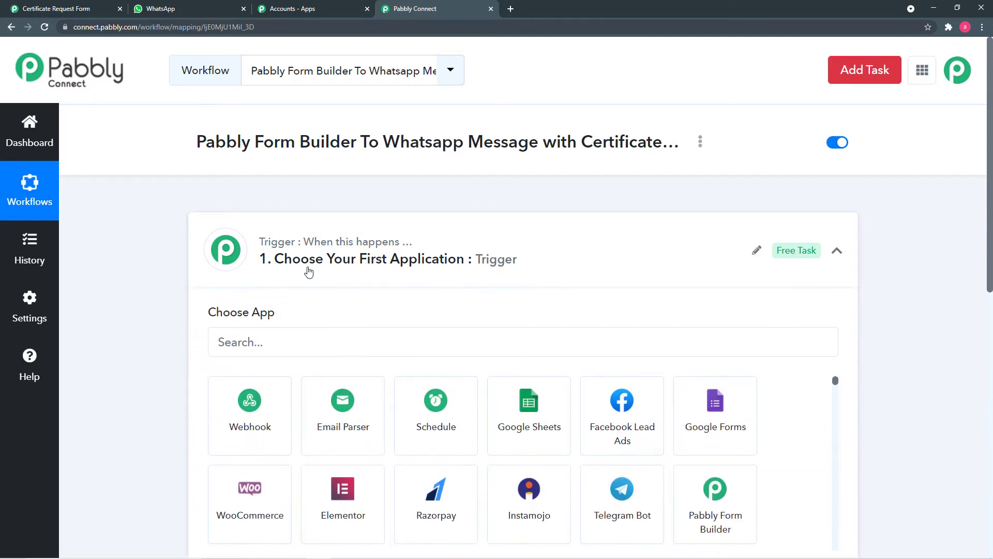
pyautogui.click(318, 346)
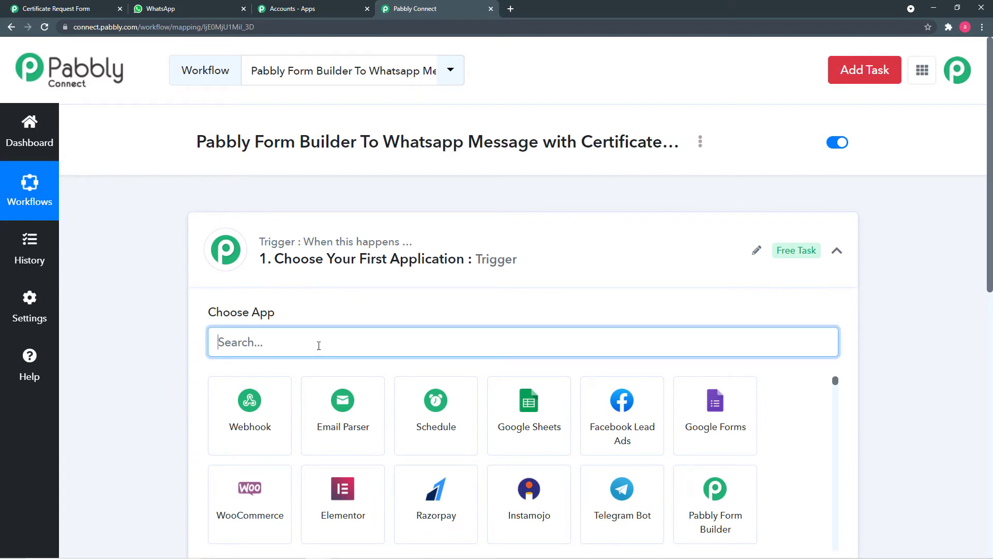
pyautogui.write('pa')
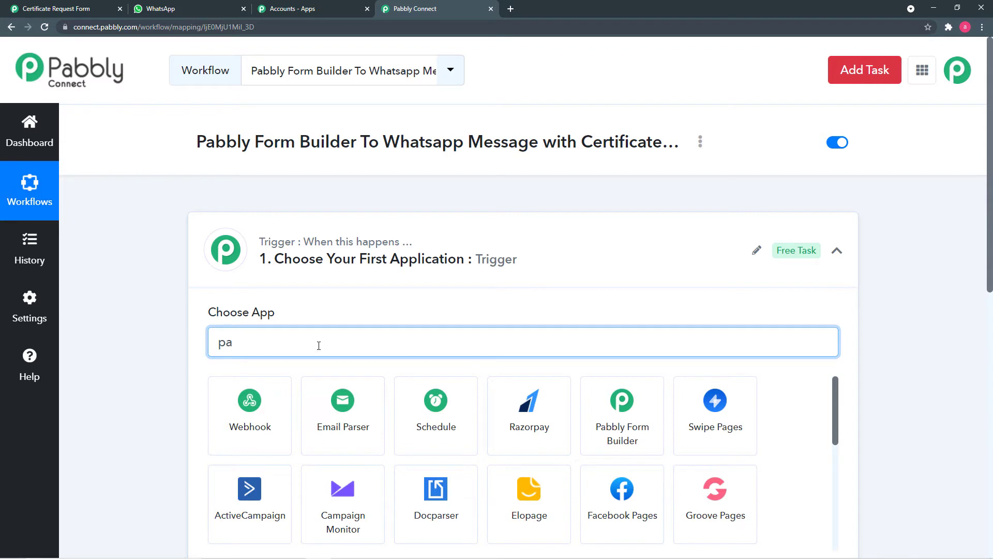
pyautogui.write('bb')
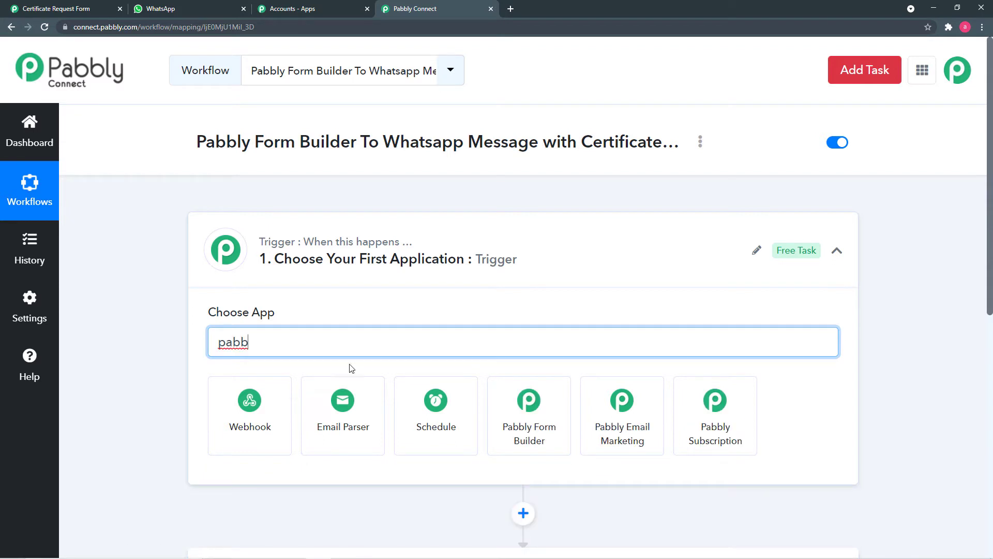
pyautogui.click(537, 444)
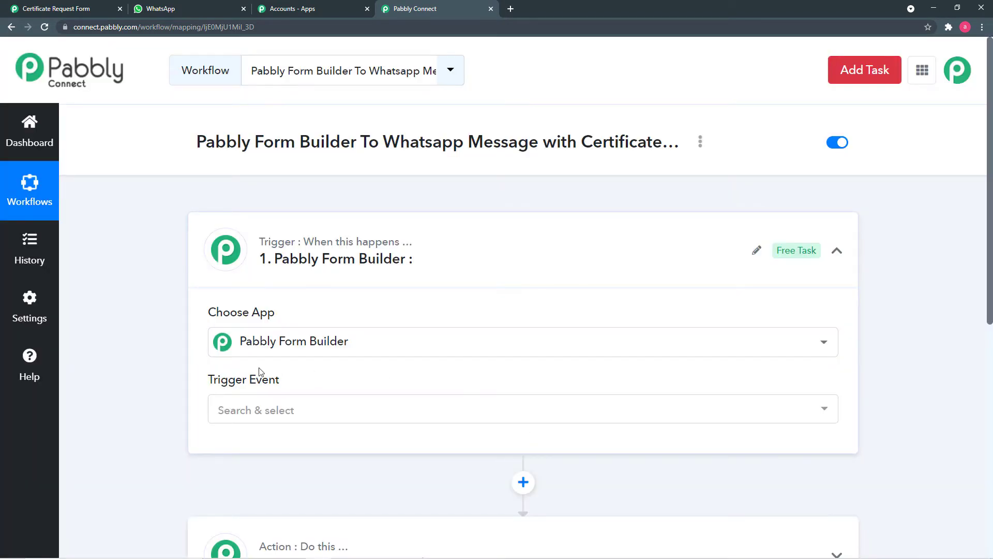
pyautogui.scroll(-2, 232, 367)
pyautogui.click(402, 313)
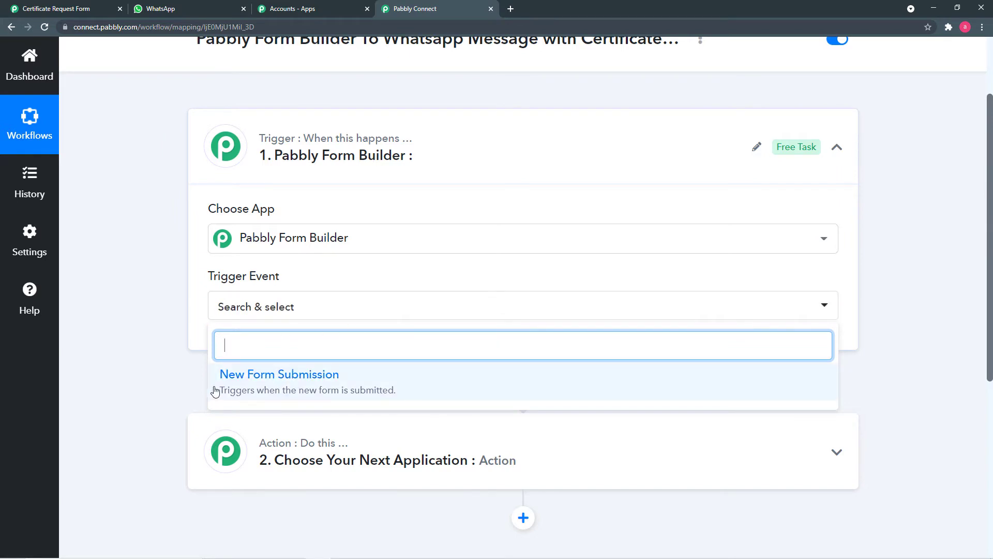
pyautogui.click(266, 390)
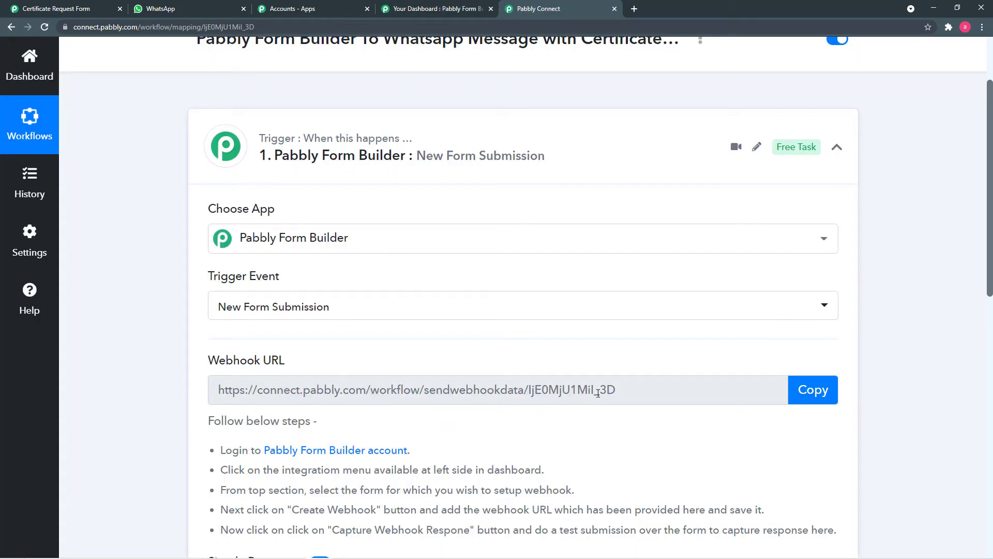
# - Copy the webhook URL, start capturing a response, and go to the Form Builder dashboard
pyautogui.scroll(-2, 608, 414)
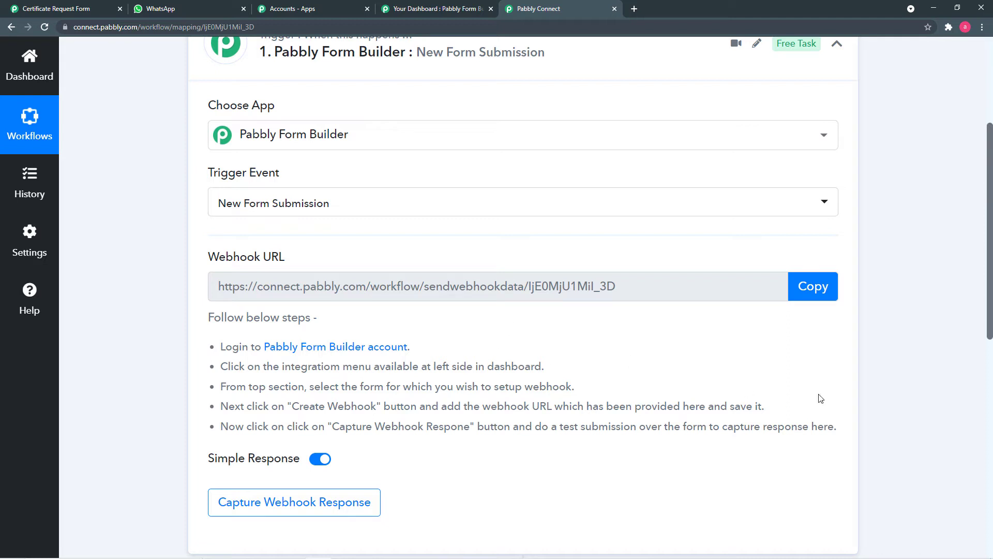
pyautogui.click(813, 294)
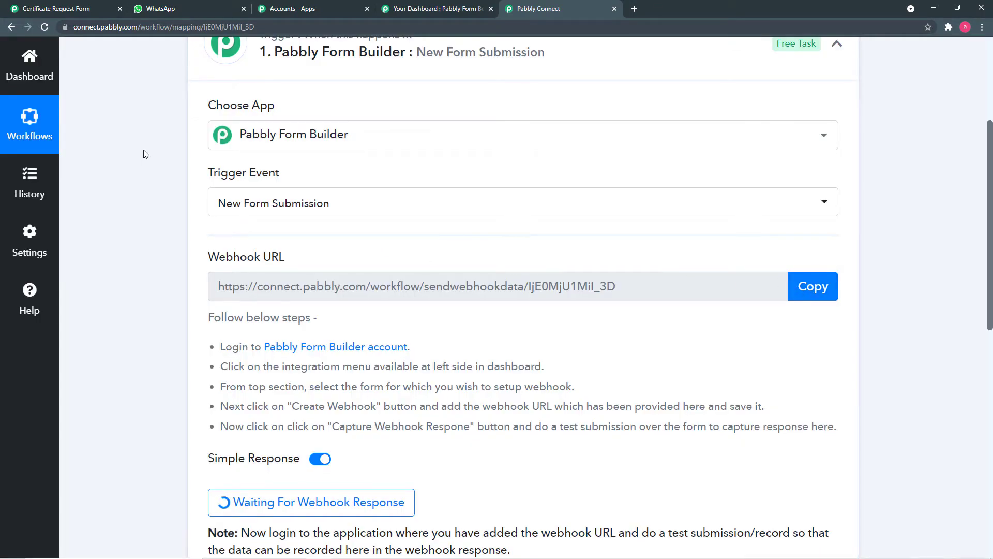
pyautogui.click(436, 12)
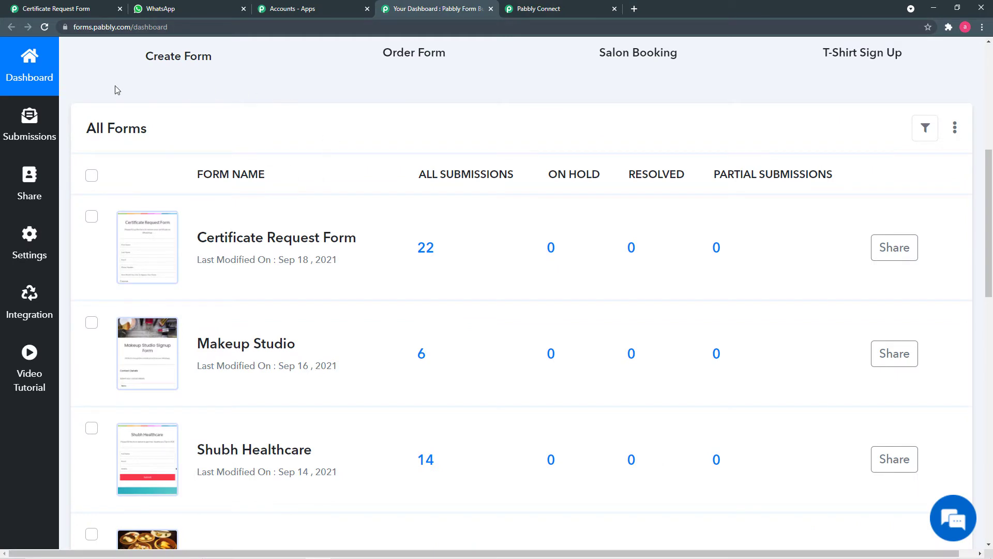
# - Delete the Certificate Request Form's existing webhook
pyautogui.click(29, 313)
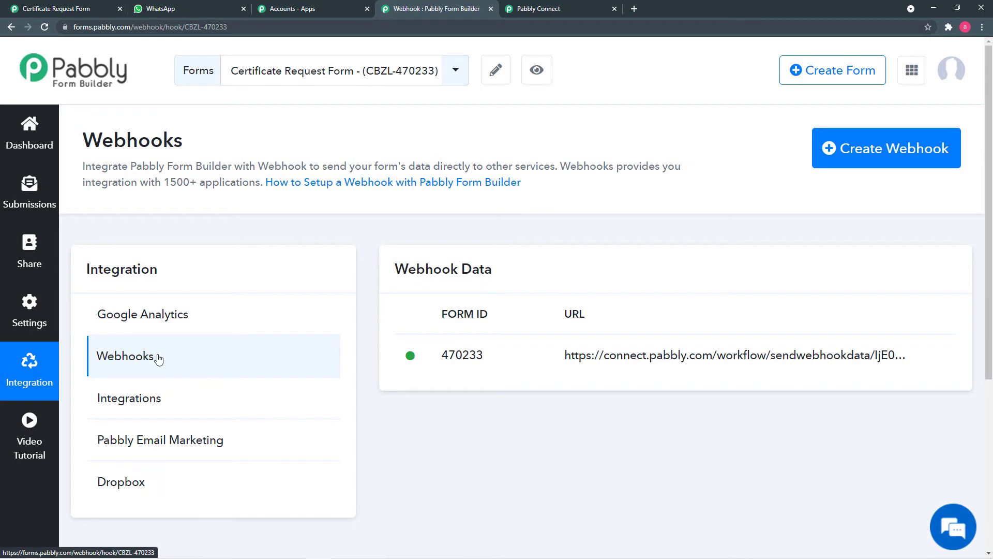
pyautogui.click(126, 357)
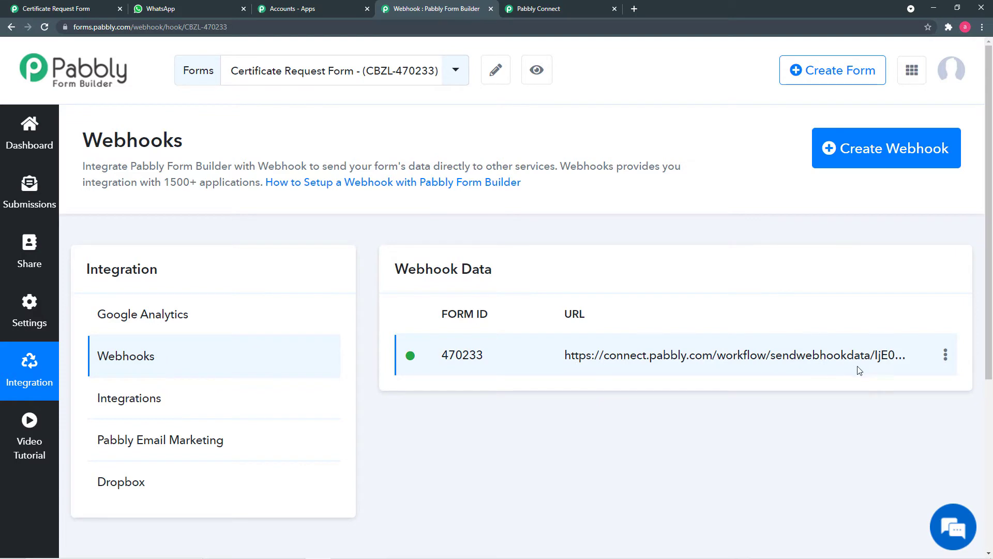
pyautogui.click(946, 356)
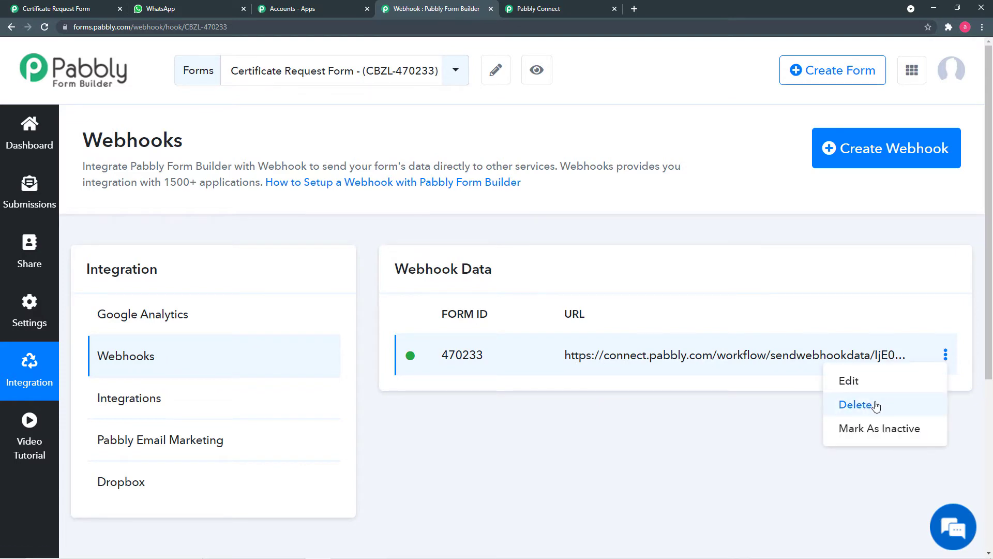
pyautogui.click(856, 405)
pyautogui.click(651, 385)
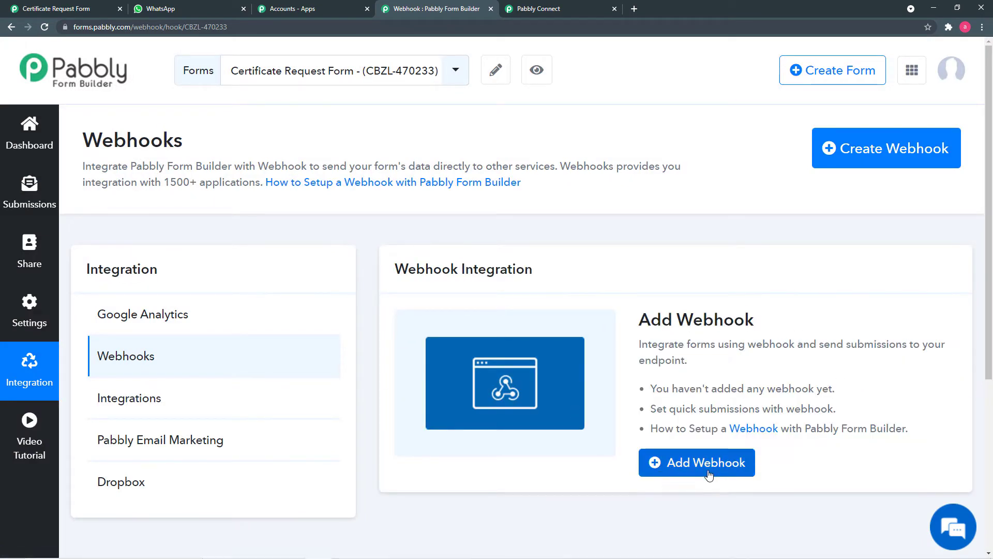
# - Add and save a new webhook using the copied Pabbly Connect webhook URL
pyautogui.click(694, 465)
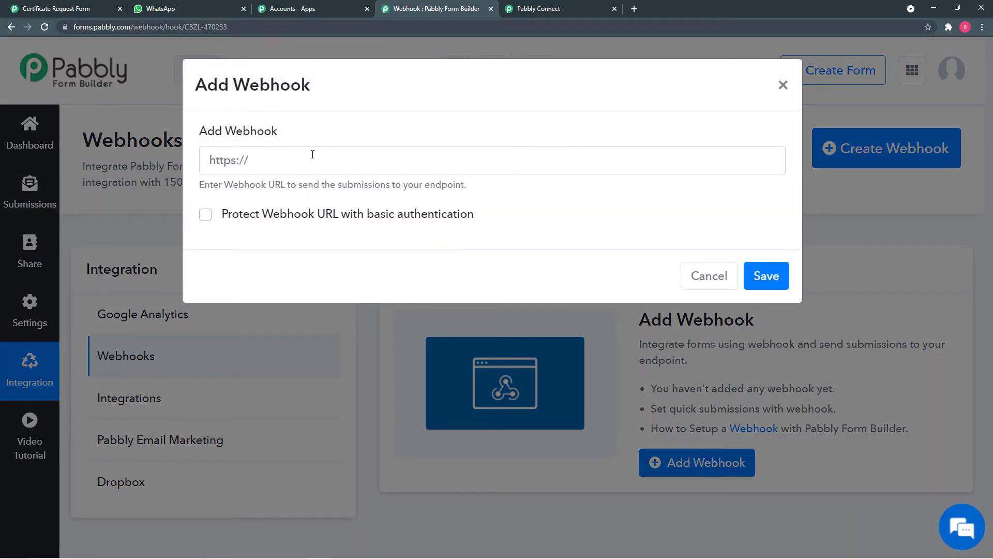
pyautogui.click(557, 8)
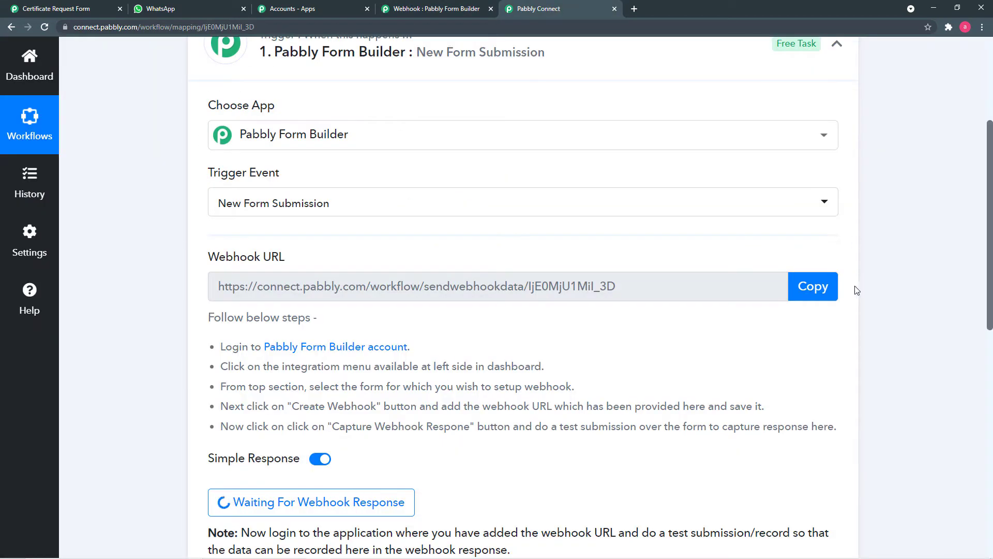
pyautogui.click(818, 292)
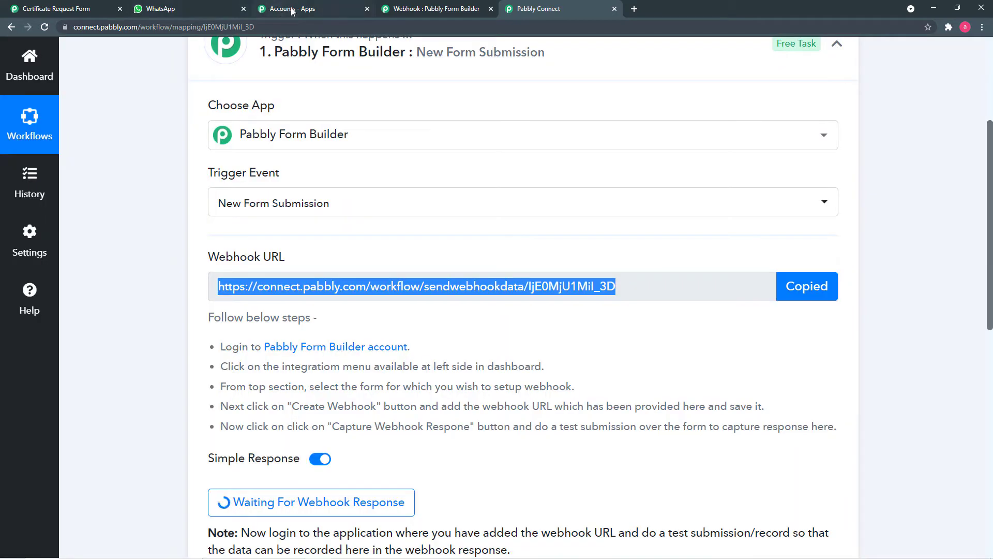
pyautogui.click(436, 9)
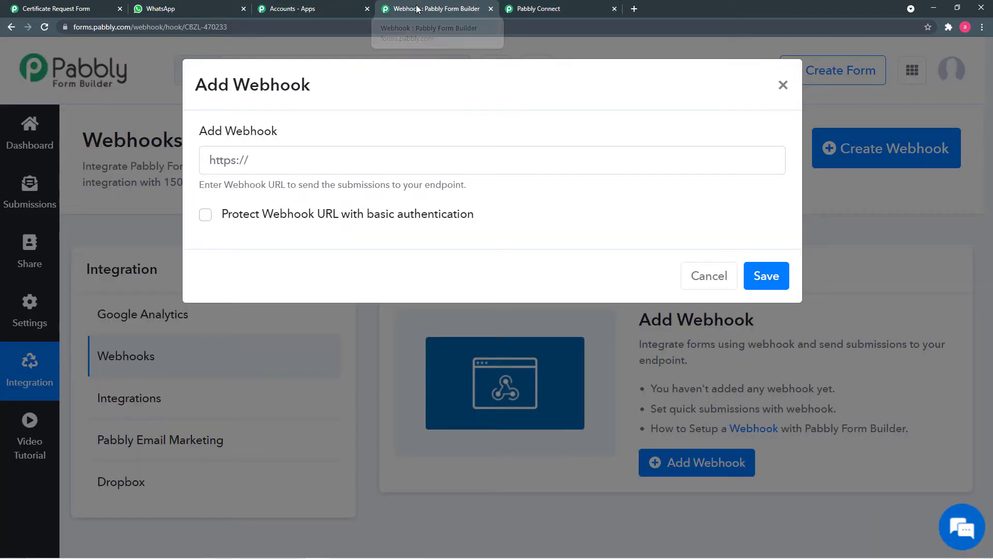
pyautogui.rightClick(303, 154)
pyautogui.click(356, 236)
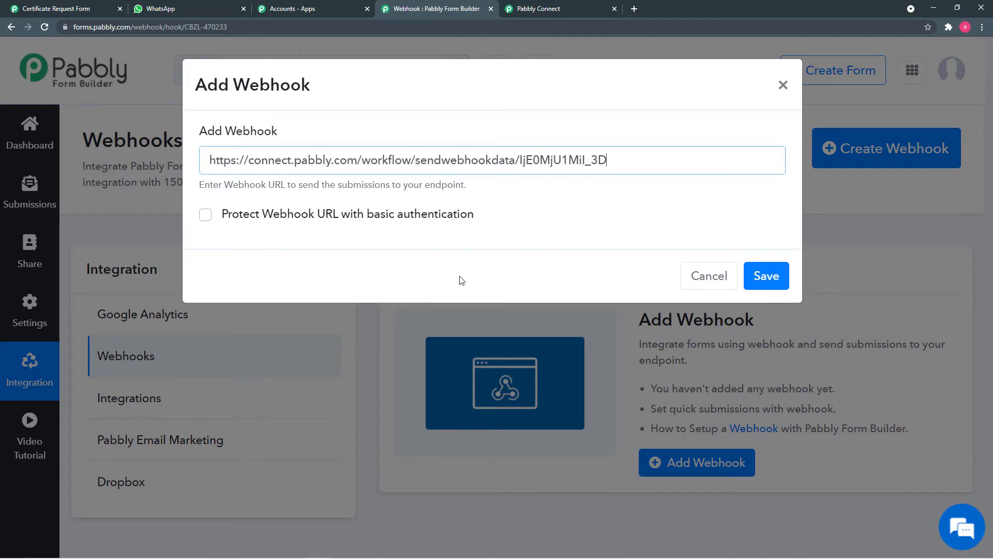
pyautogui.click(747, 282)
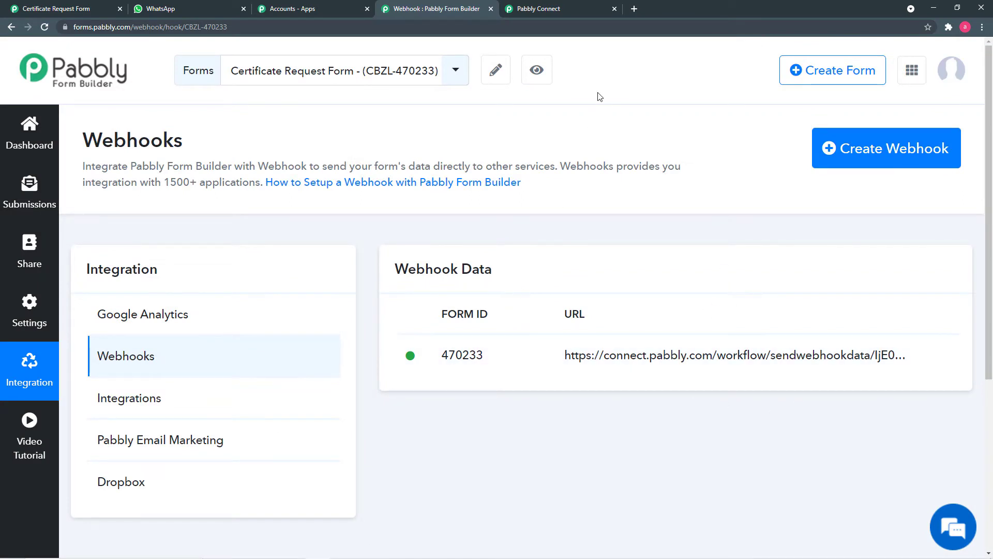
# - Re-capture the webhook response in the Pabbly Connect trigger
pyautogui.click(571, 7)
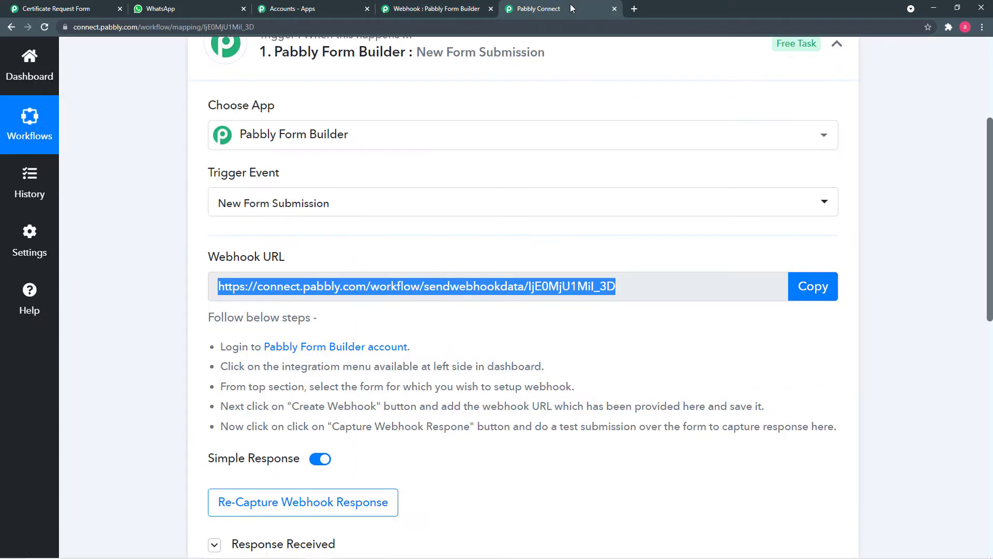
pyautogui.scroll(-1, 233, 150)
pyautogui.scroll(-2, 211, 162)
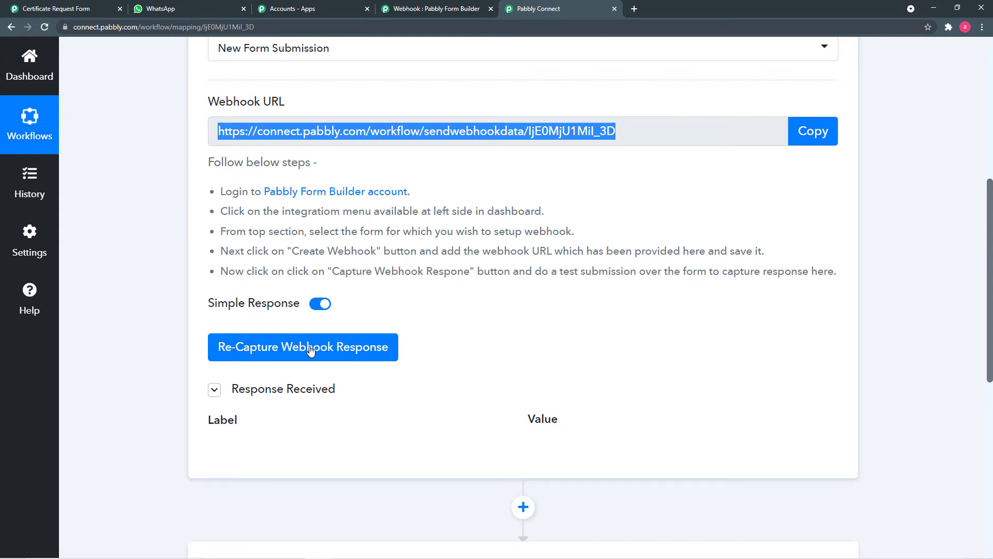
pyautogui.click(310, 352)
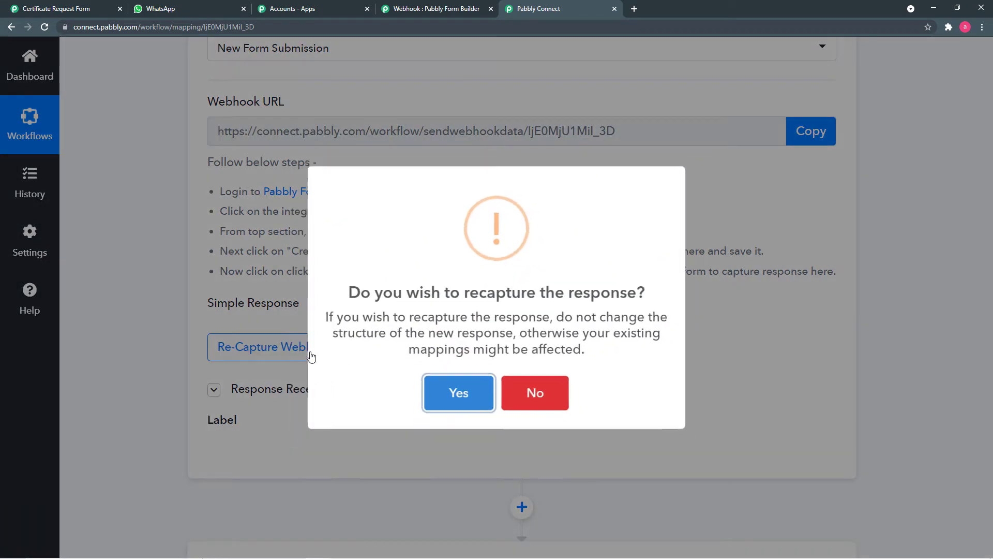
pyautogui.click(433, 400)
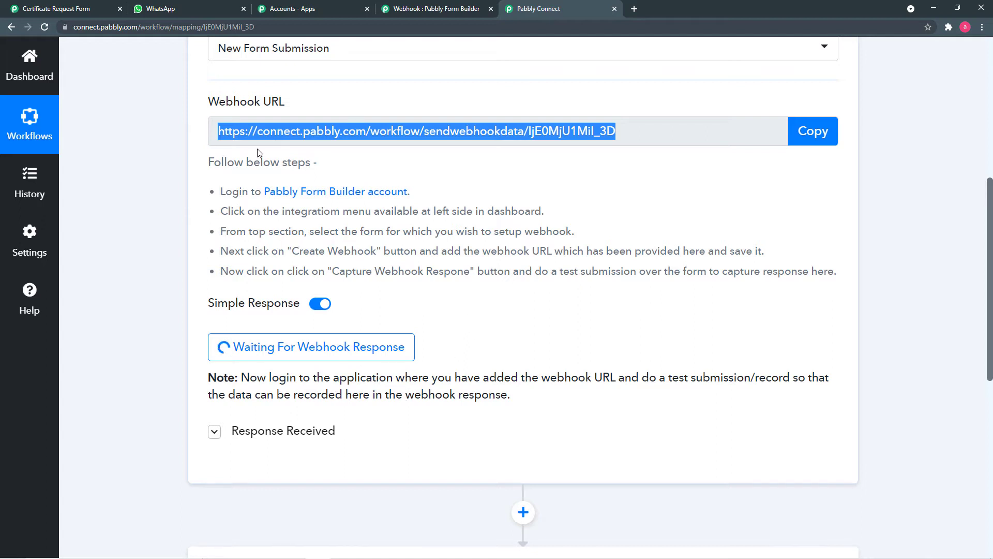
# - Reload the Certificate Request Form page so its fields are blank
pyautogui.click(52, 7)
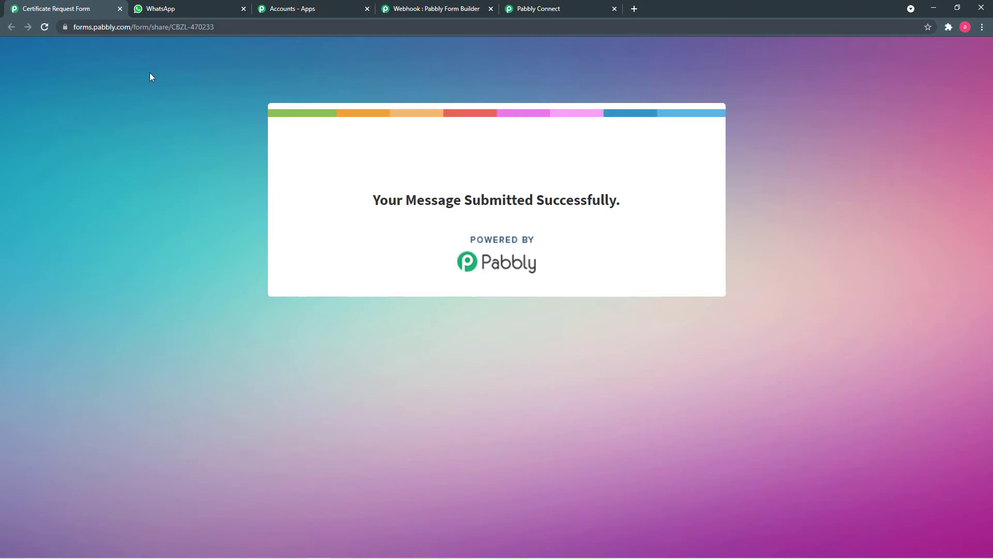
pyautogui.click(177, 30)
pyautogui.press('Return')
pyautogui.click(434, 10)
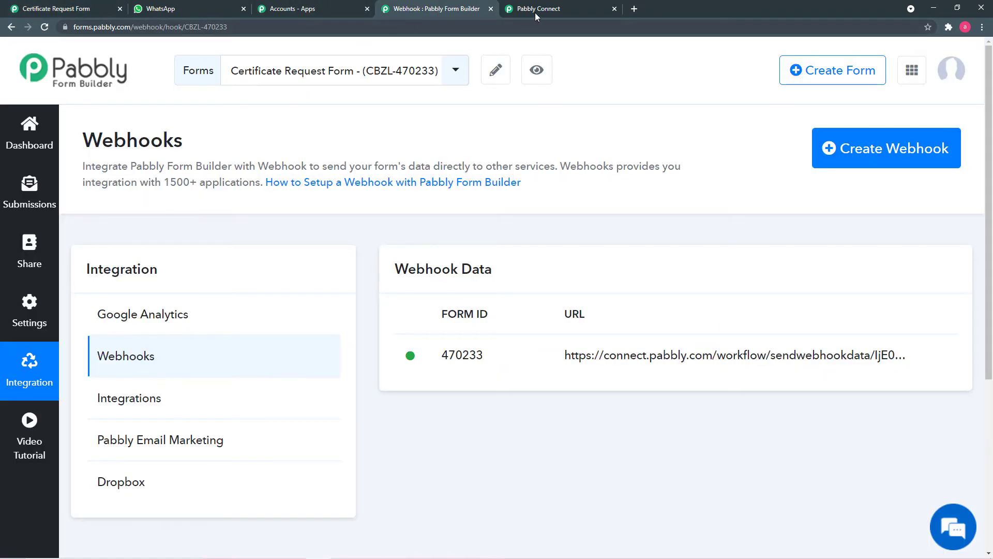
pyautogui.click(68, 12)
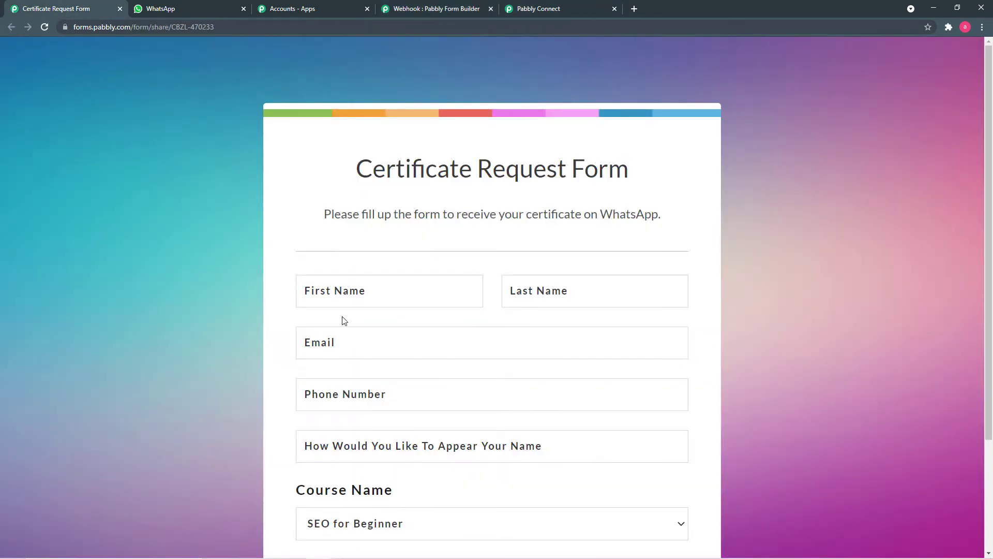
# - Enter the test submitter's first name, last name, email and phone number
pyautogui.click(399, 298)
pyautogui.write('NA')
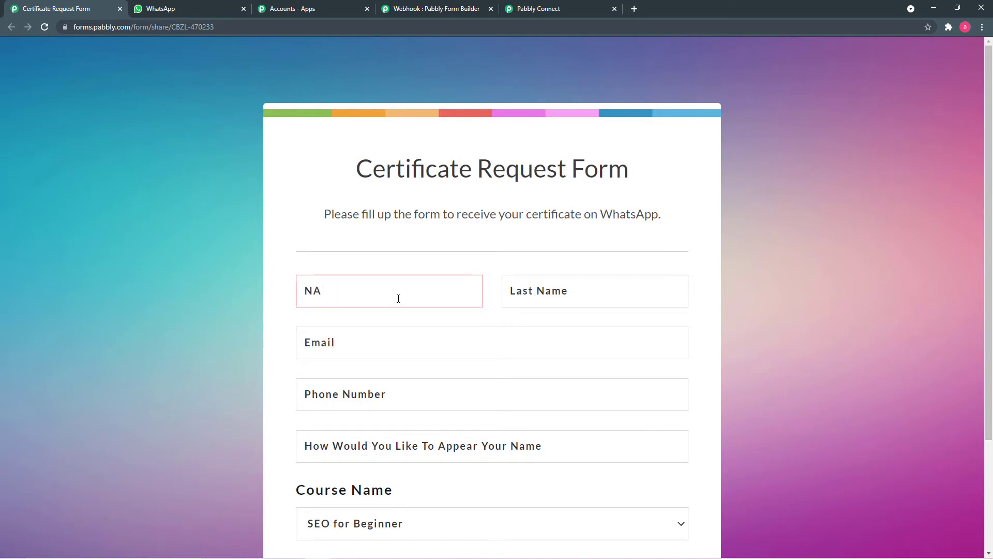
pyautogui.press('BackSpace')
pyautogui.click(524, 300)
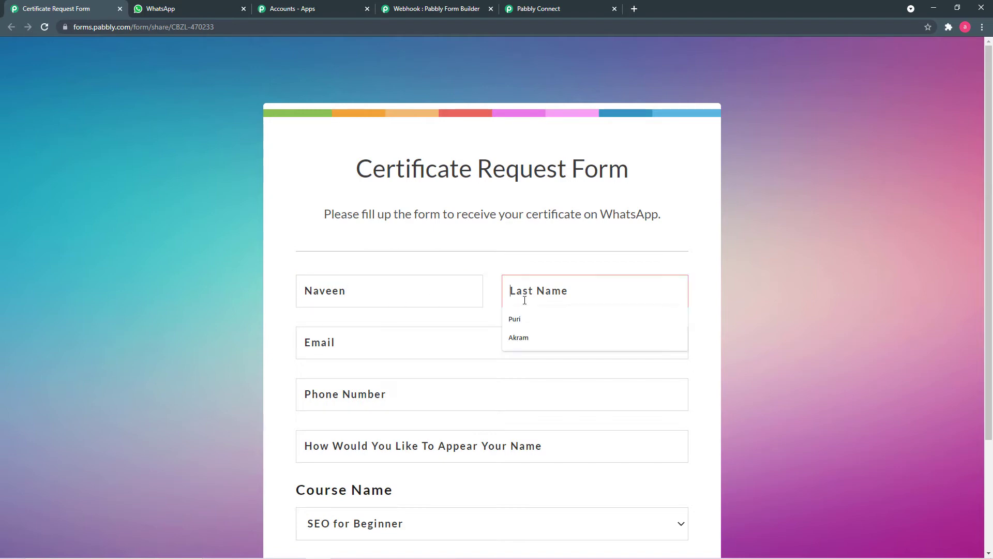
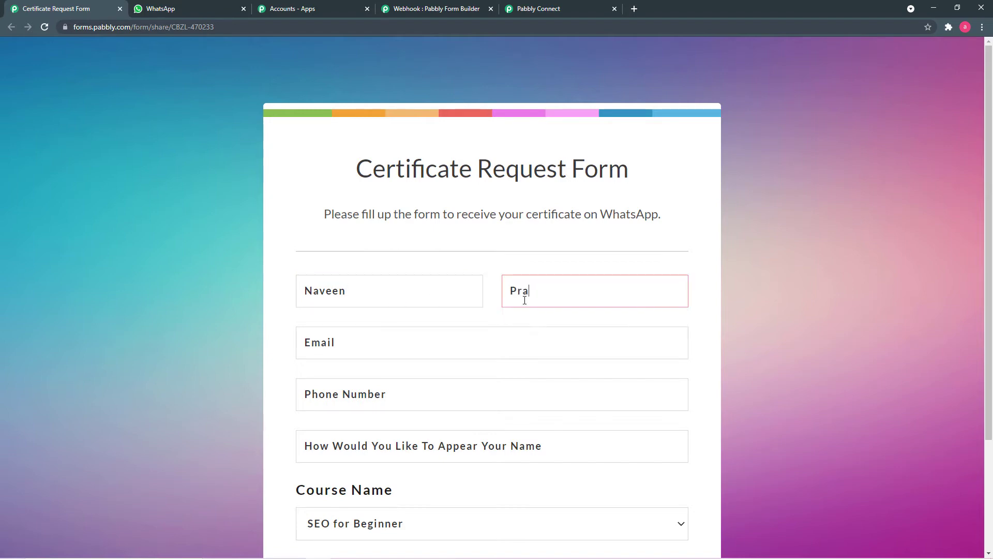
pyautogui.click(477, 340)
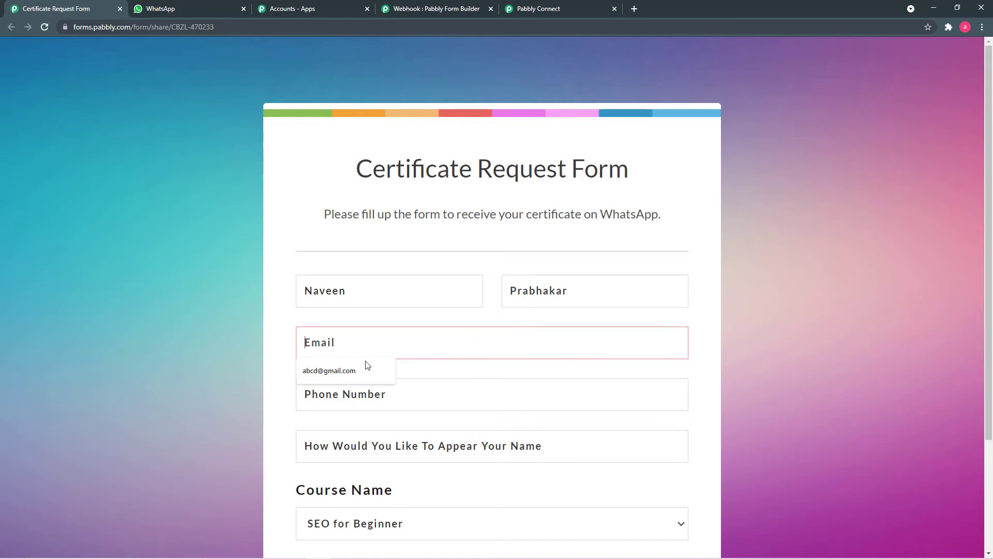
pyautogui.click(360, 366)
pyautogui.click(407, 389)
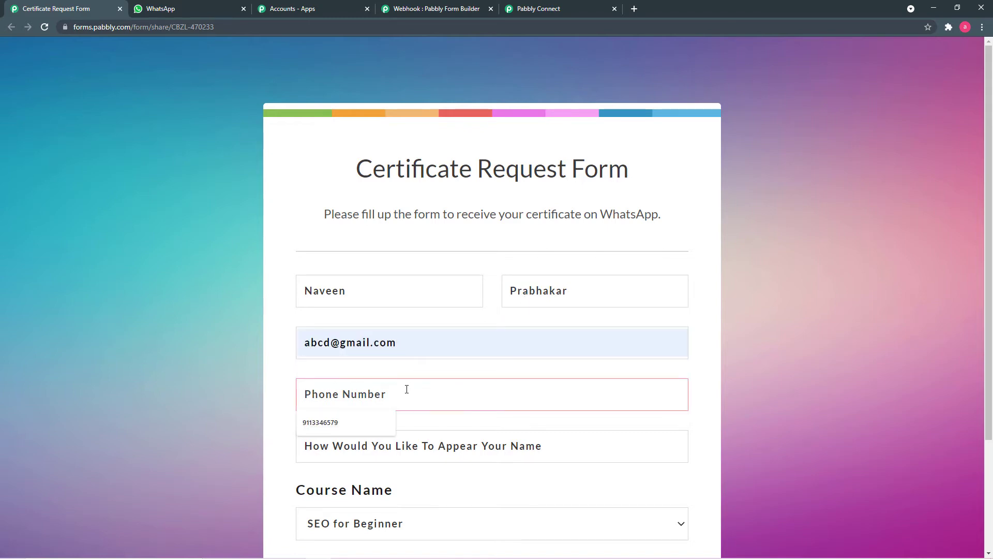
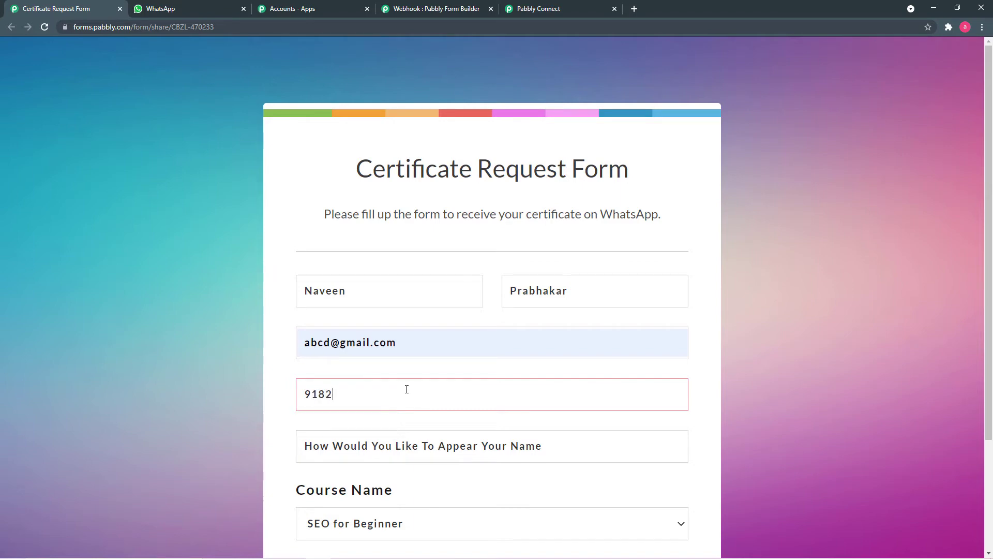
# - Enter the display name, keep SEO for Beginner as the course, and submit
pyautogui.scroll(-3, 366, 383)
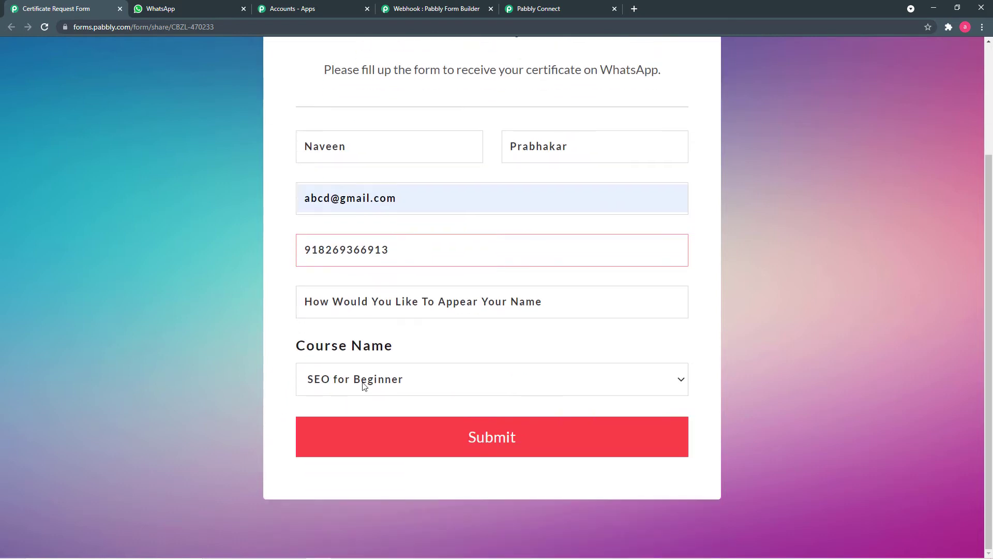
pyautogui.click(531, 301)
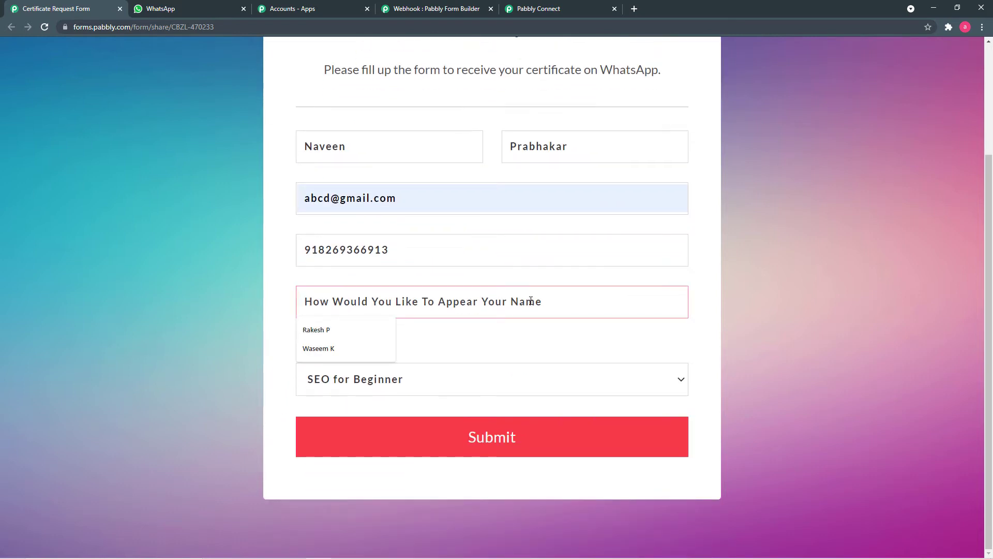
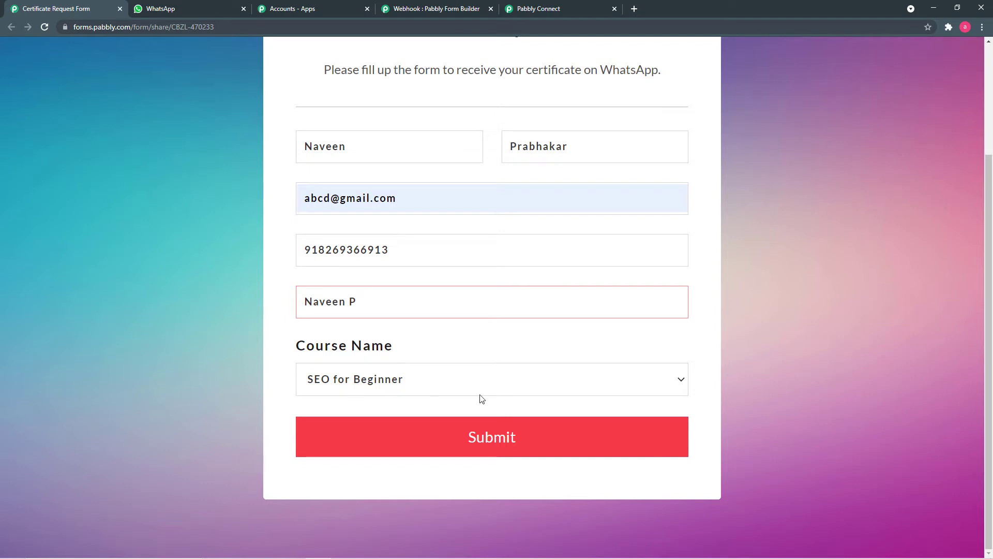
pyautogui.click(489, 379)
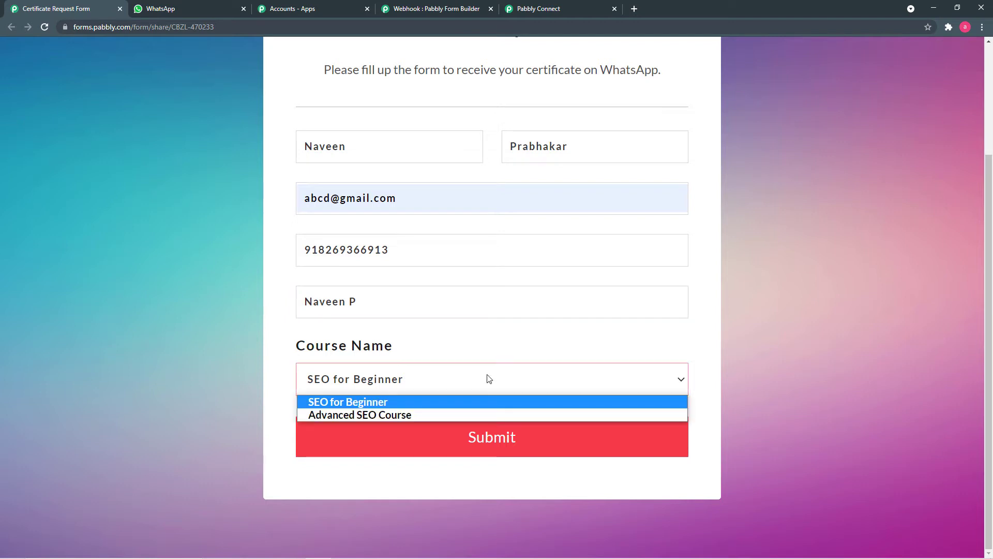
pyautogui.click(356, 403)
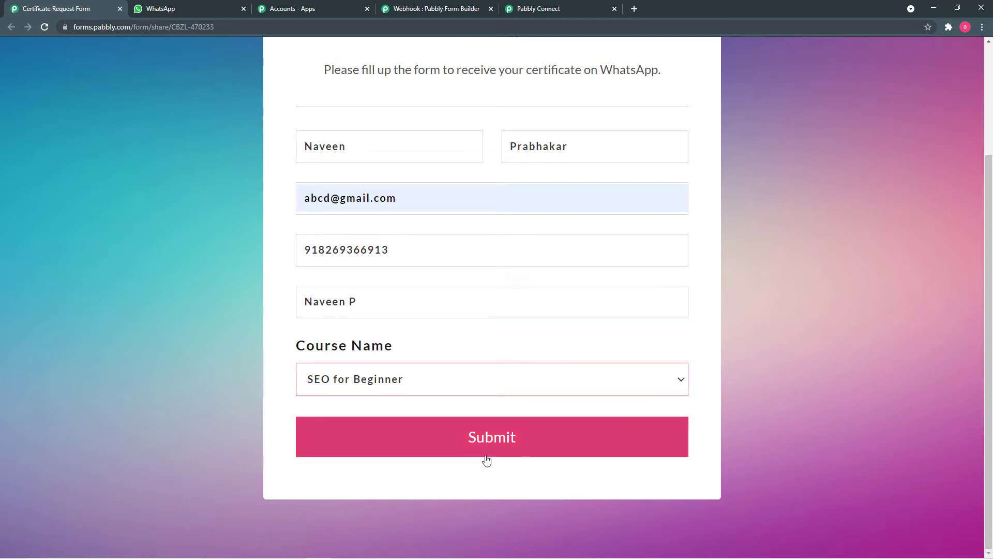
pyautogui.click(419, 445)
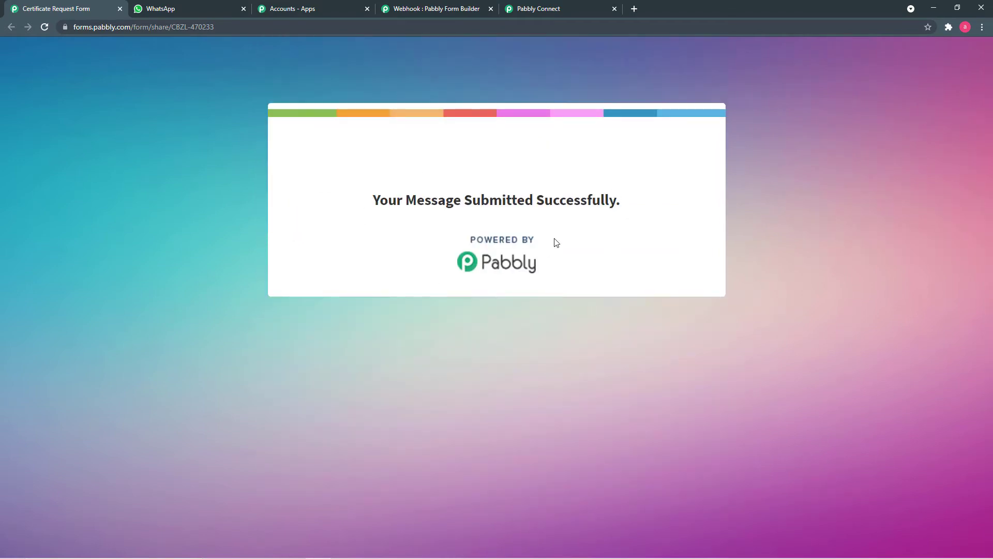
# - Review the captured submission fields in Pabbly Connect, including phone, display name and SEO for Beginner
pyautogui.click(543, 7)
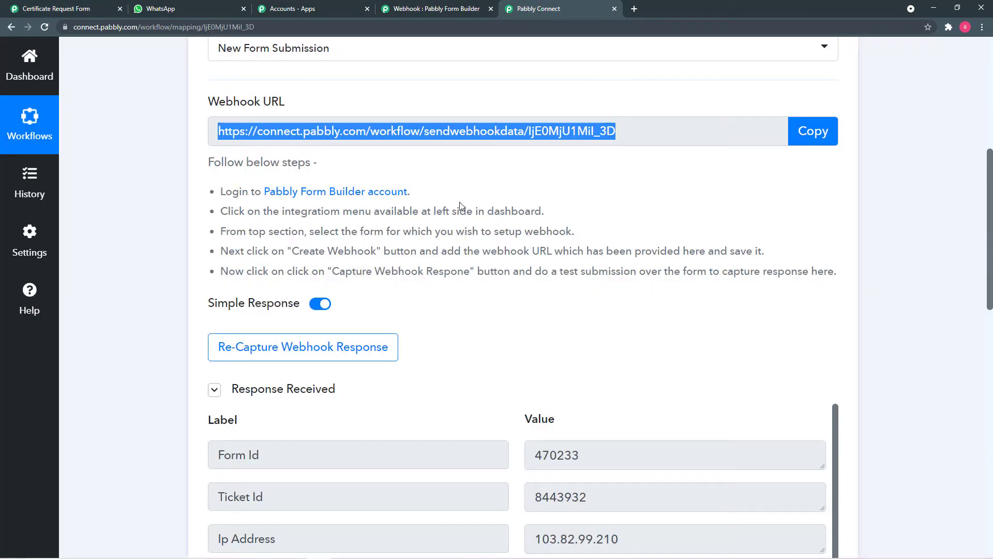
pyautogui.scroll(-4, 462, 207)
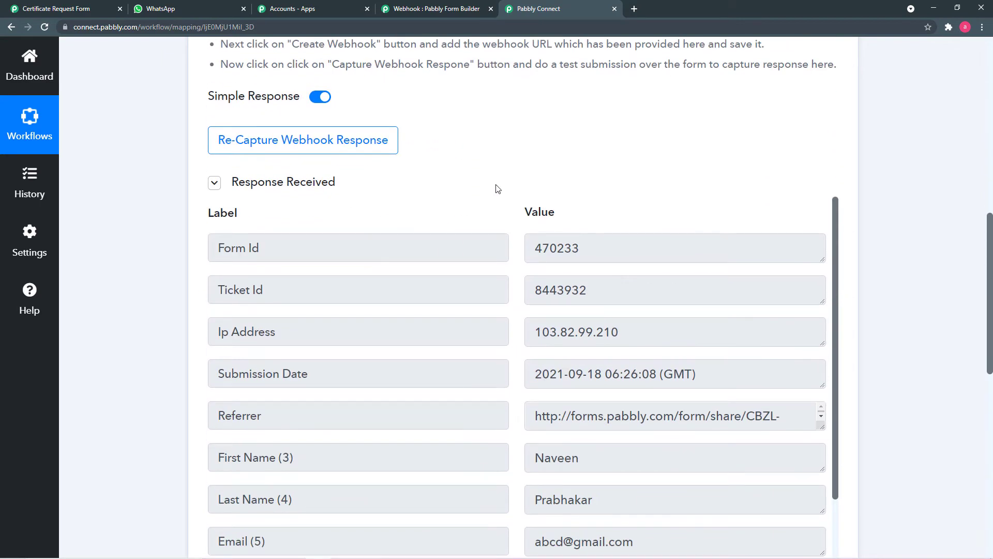
pyautogui.scroll(-2, 472, 193)
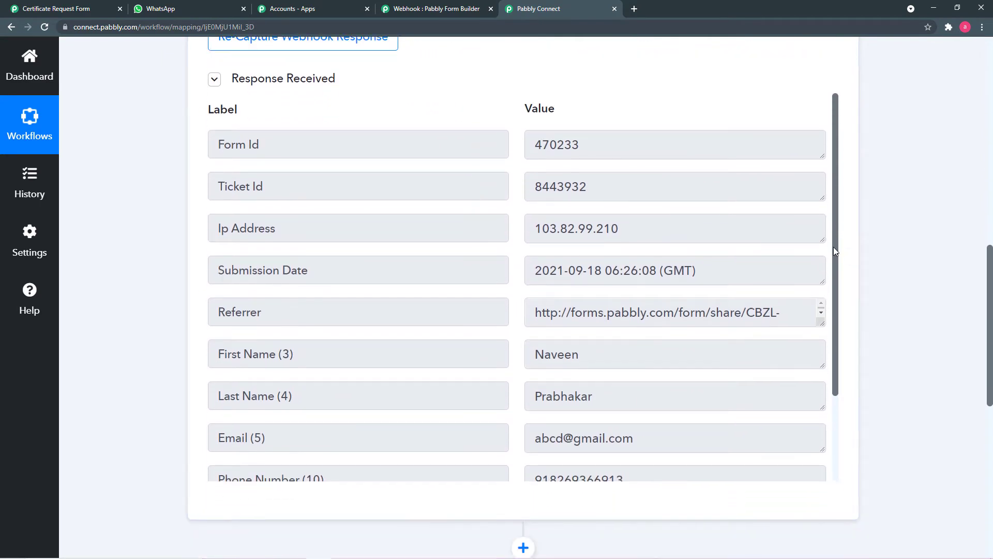
pyautogui.moveTo(835, 243); pyautogui.dragTo(829, 336)
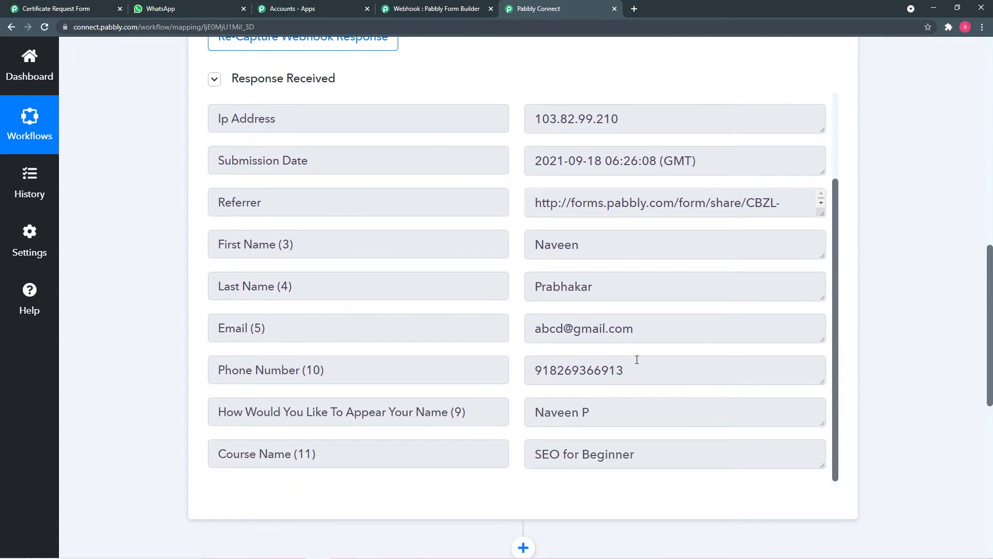
pyautogui.scroll(1, 153, 201)
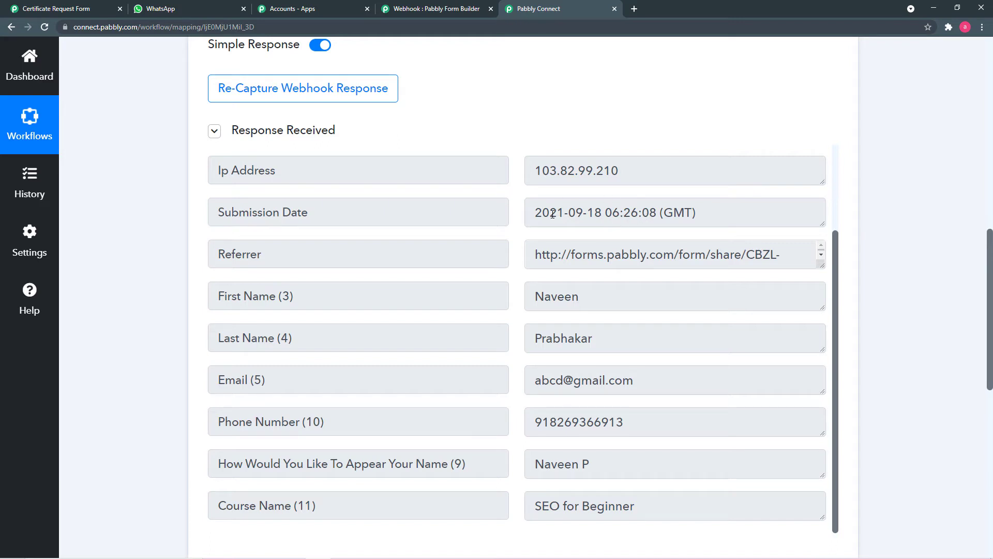
pyautogui.scroll(-6, 412, 199)
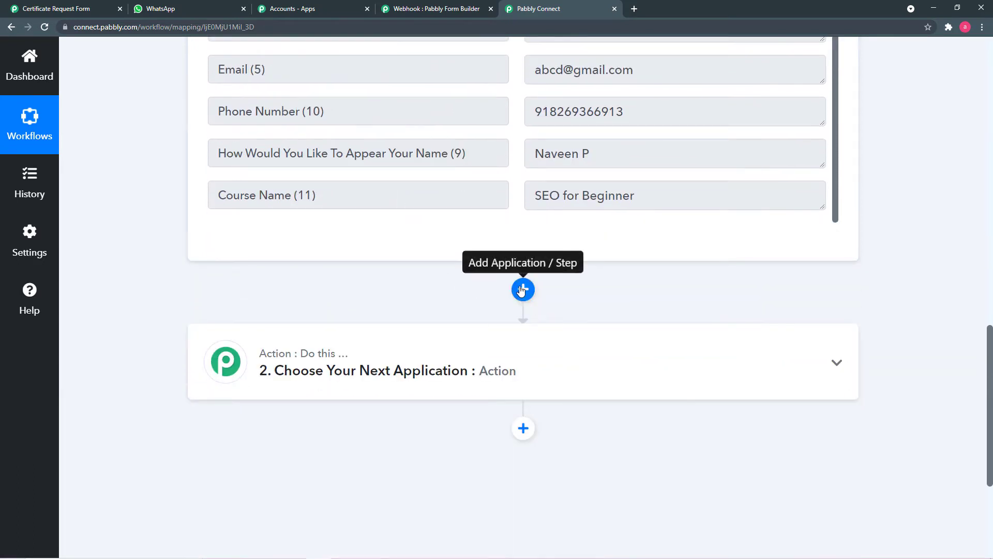
# - Add a Date/Time Formatter by Pabbly action using Format Date Only and connect it
pyautogui.click(523, 289)
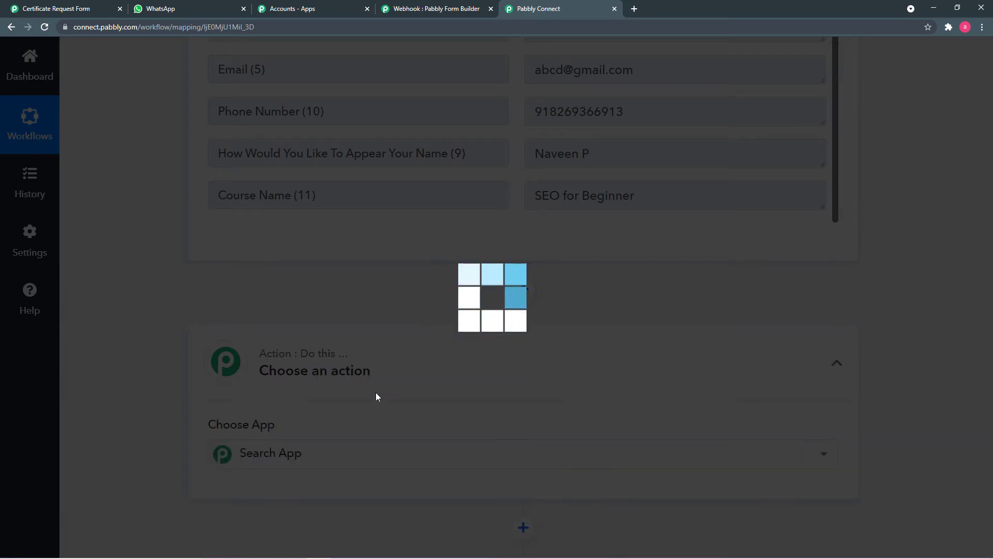
pyautogui.scroll(-2, 389, 389)
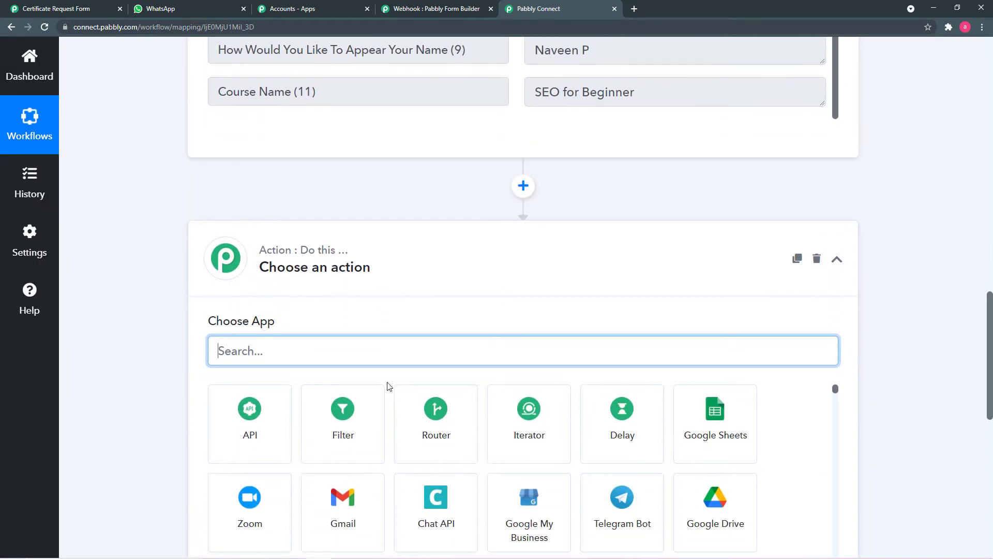
pyautogui.write('da')
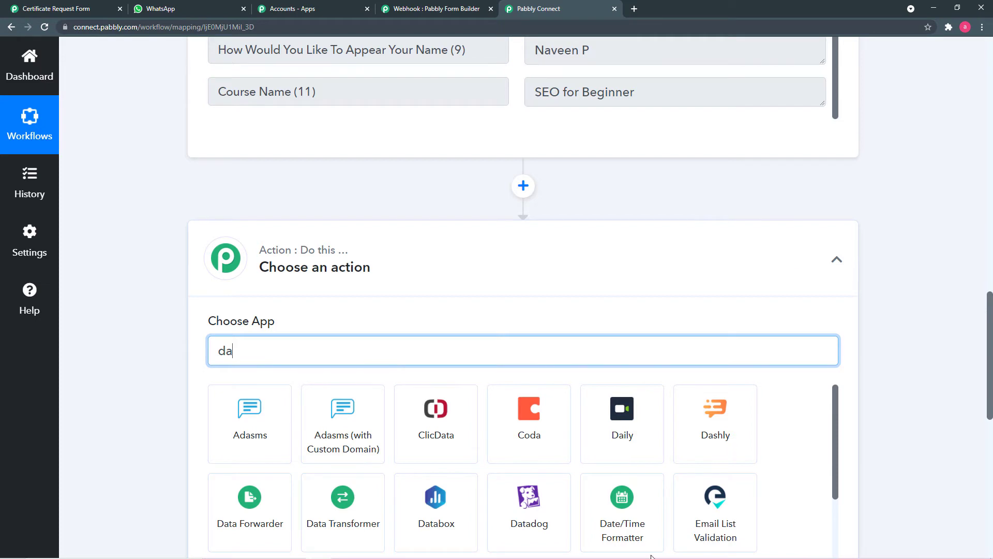
pyautogui.click(622, 499)
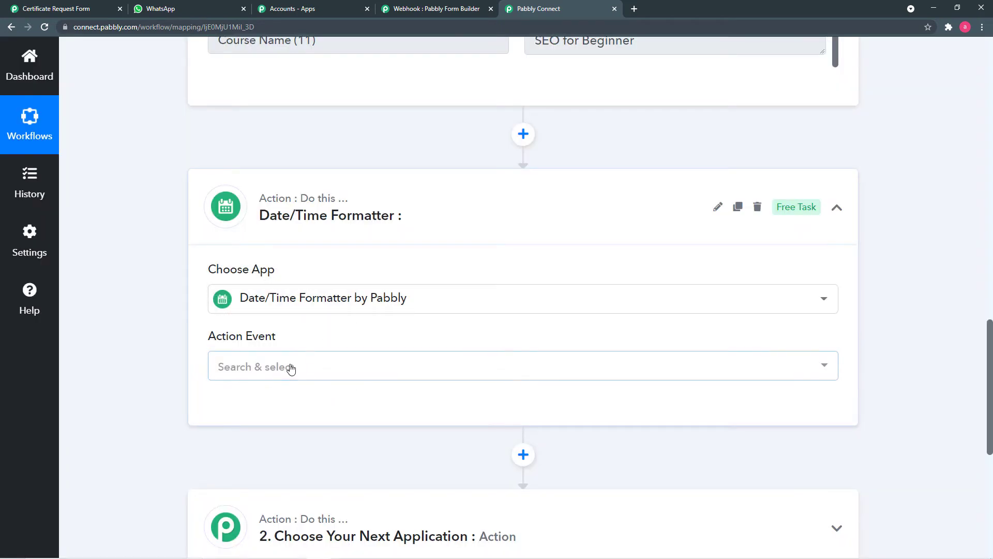
pyautogui.click(289, 367)
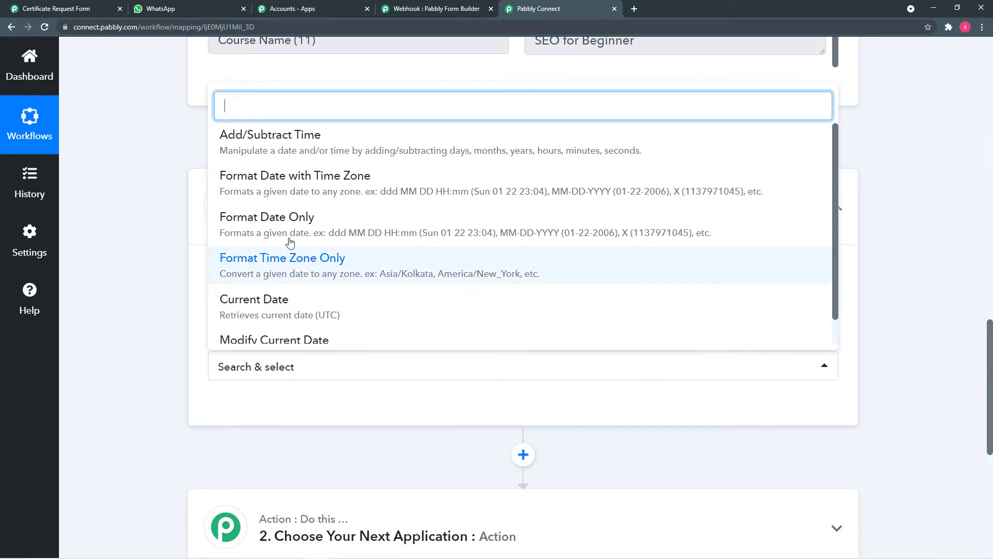
pyautogui.click(318, 226)
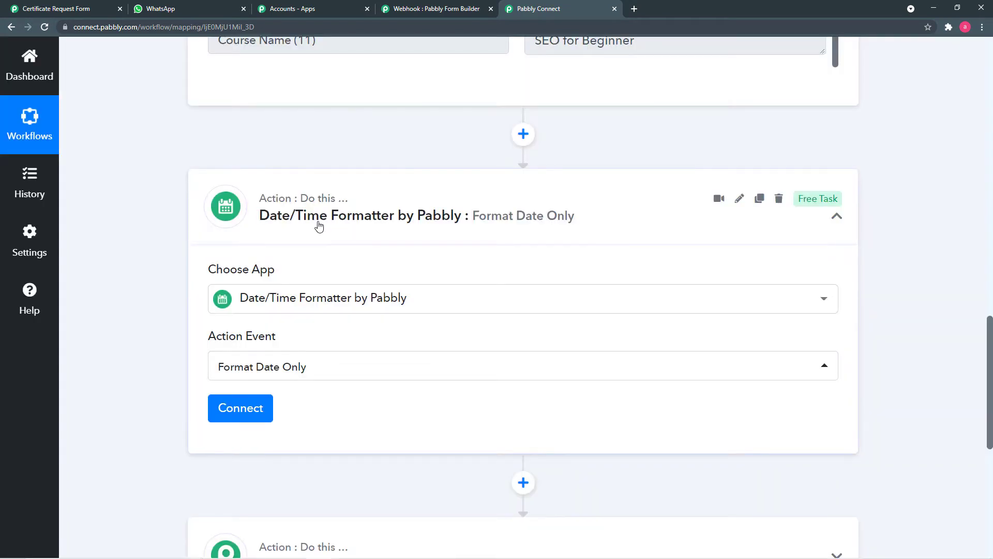
pyautogui.click(225, 406)
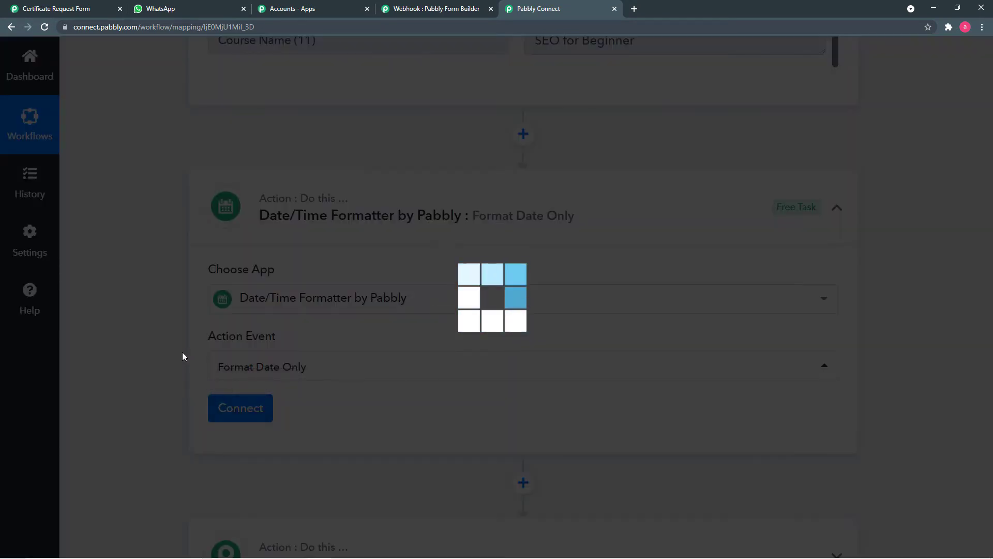
# - Map the form's Submission Date into the Date field
pyautogui.scroll(-4, 182, 354)
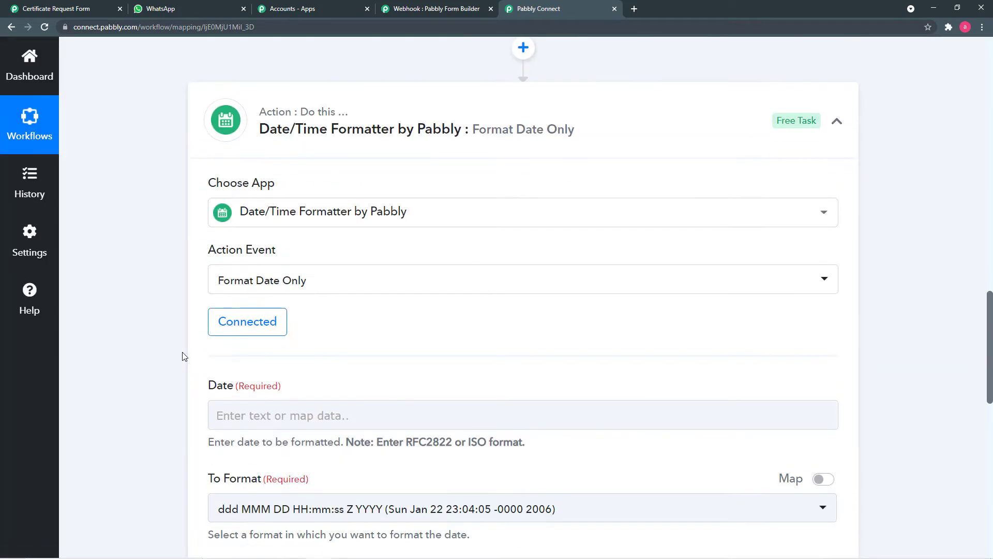
pyautogui.scroll(-2, 182, 349)
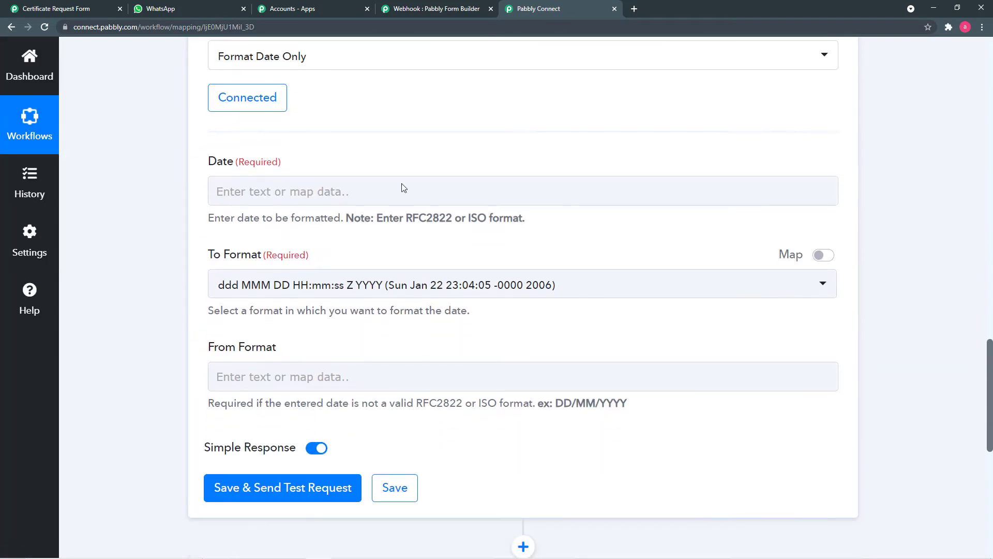
pyautogui.click(363, 191)
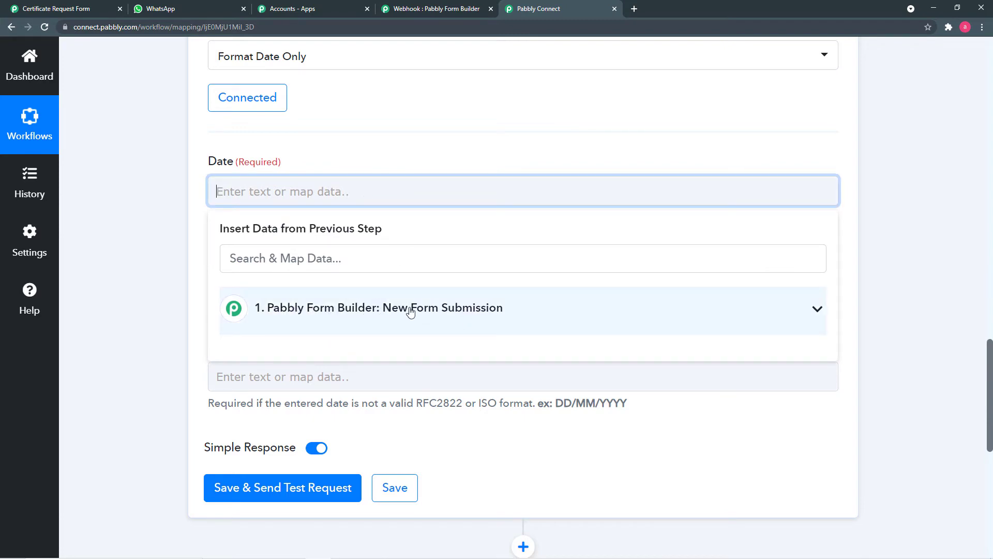
pyautogui.scroll(15, 187, 251)
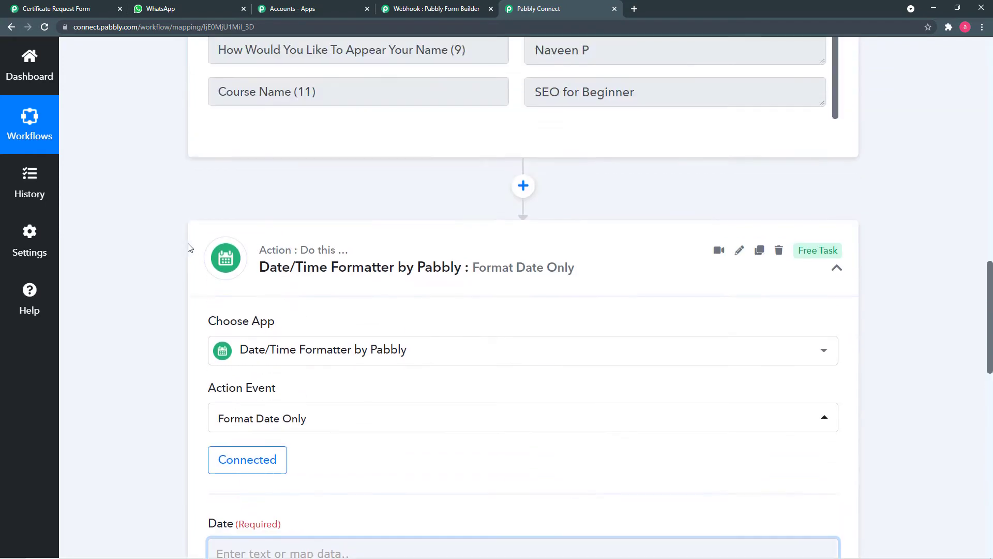
pyautogui.scroll(-15, 238, 340)
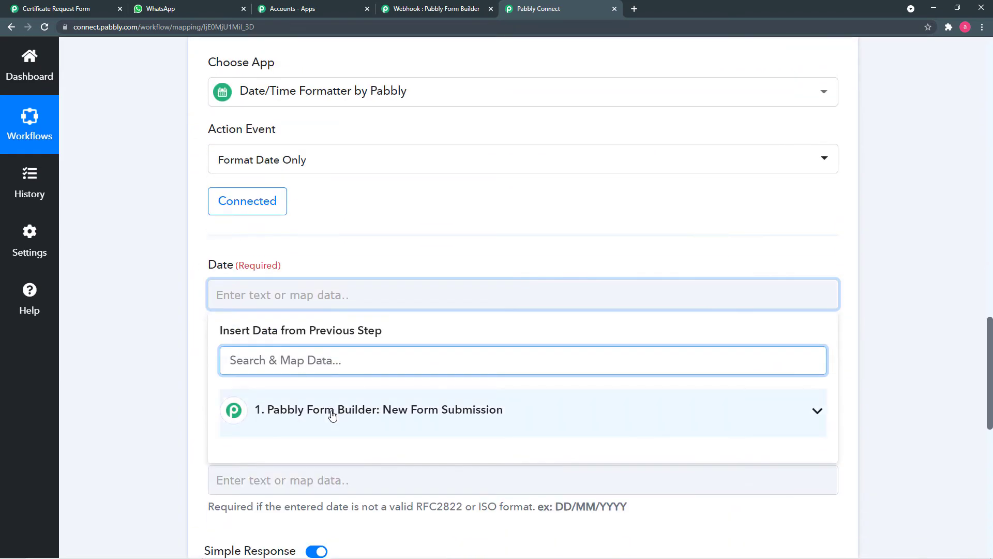
pyautogui.click(337, 410)
pyautogui.scroll(-3, 436, 412)
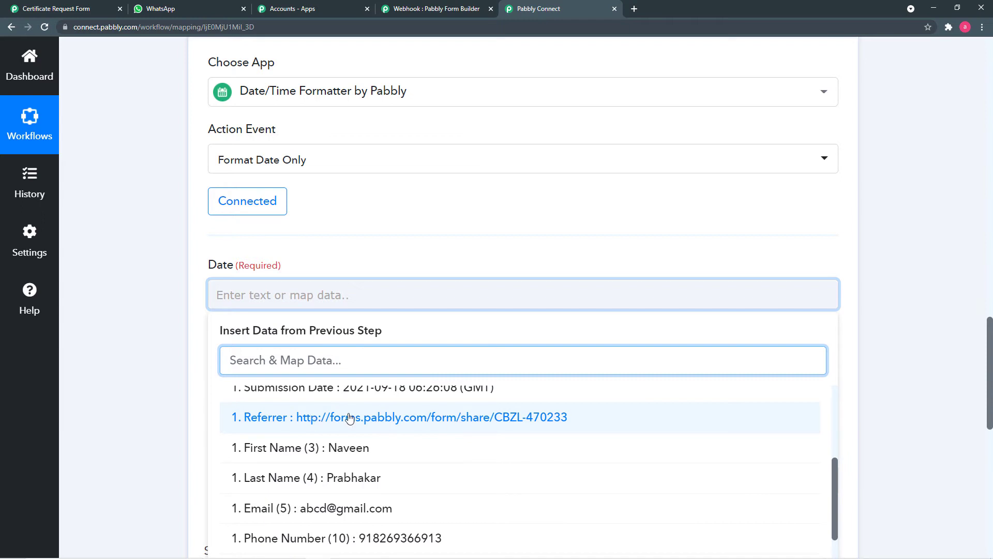
pyautogui.scroll(1, 352, 416)
pyautogui.click(384, 438)
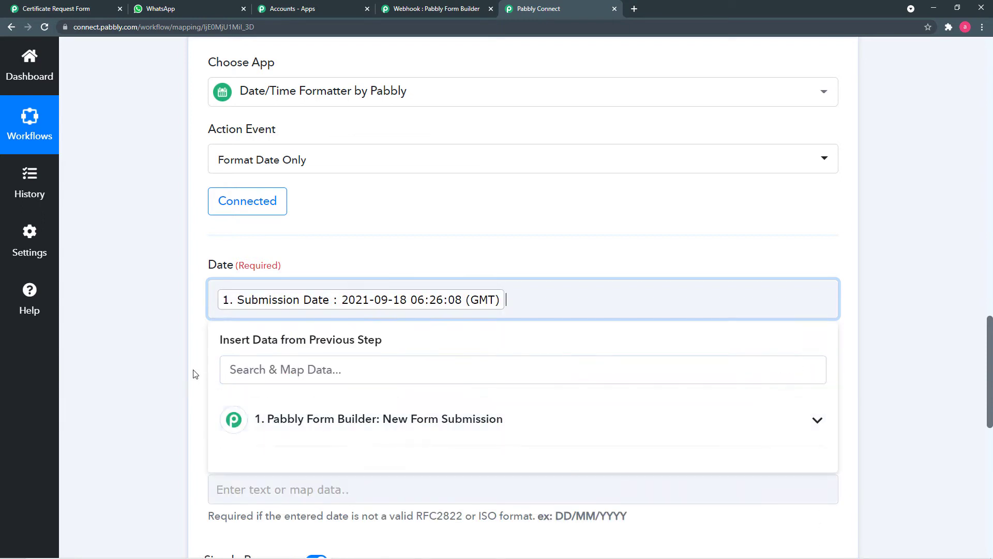
pyautogui.click(191, 372)
pyautogui.scroll(-3, 191, 371)
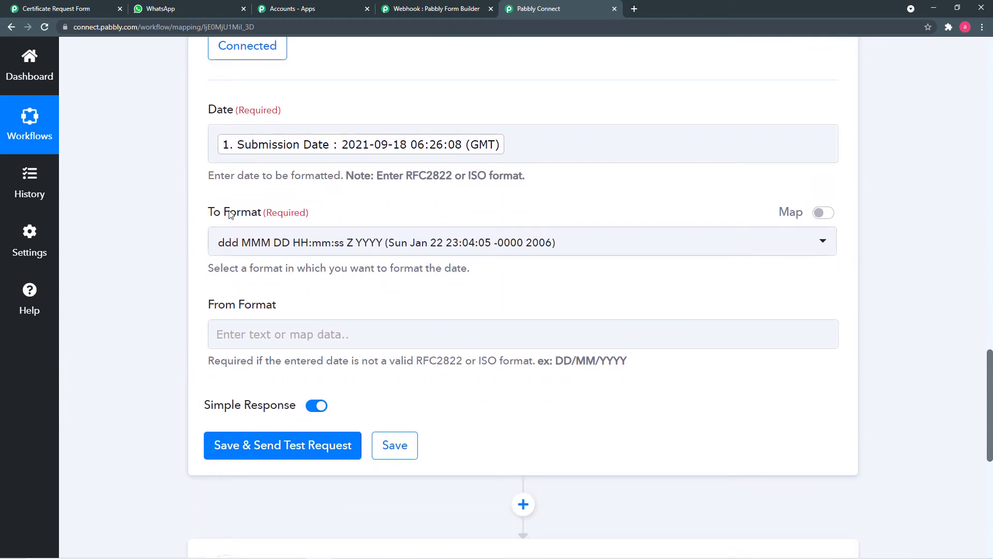
# - Set To Format to DD MMM YYYY (27 Oct 2020)
pyautogui.click(609, 246)
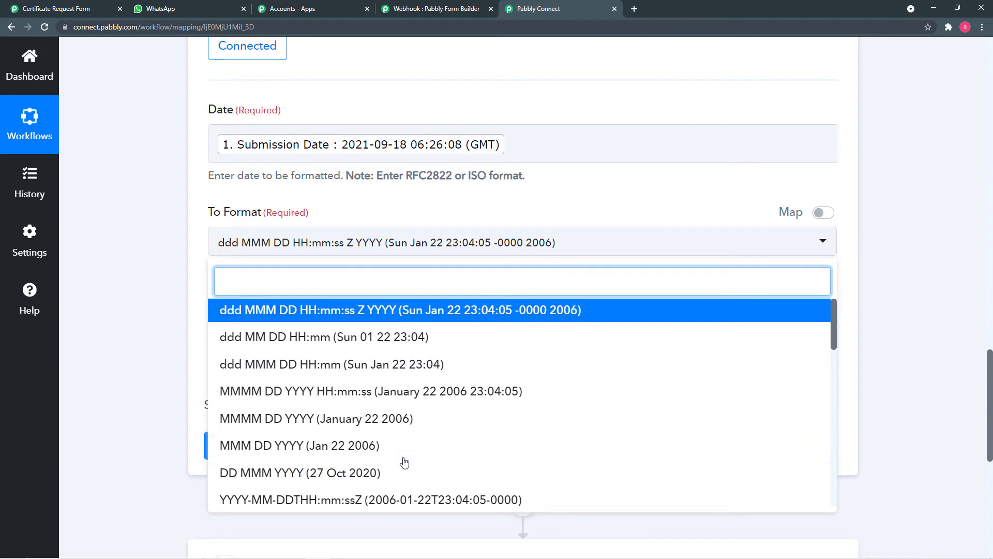
pyautogui.scroll(-1, 406, 460)
pyautogui.scroll(-2, 362, 440)
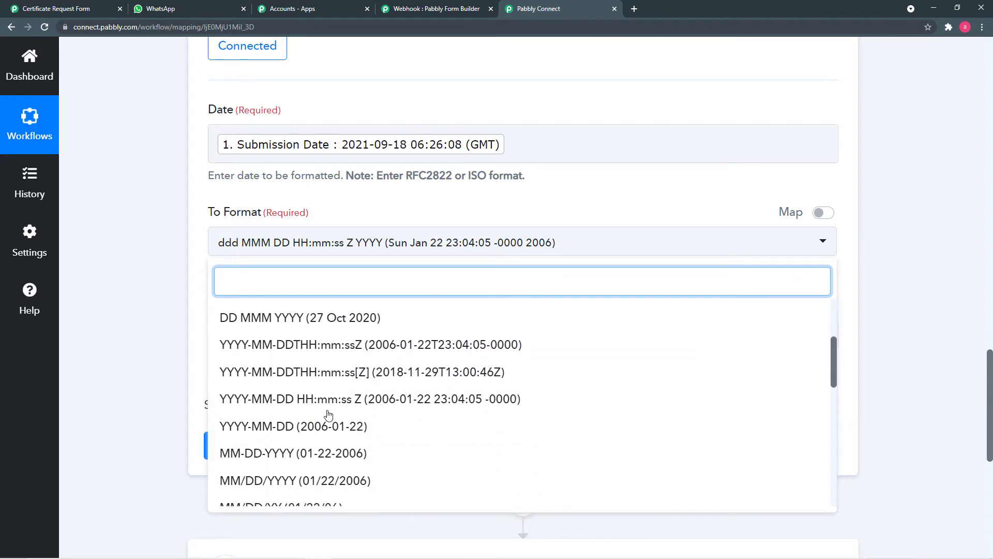
pyautogui.scroll(-1, 329, 414)
pyautogui.scroll(1, 330, 414)
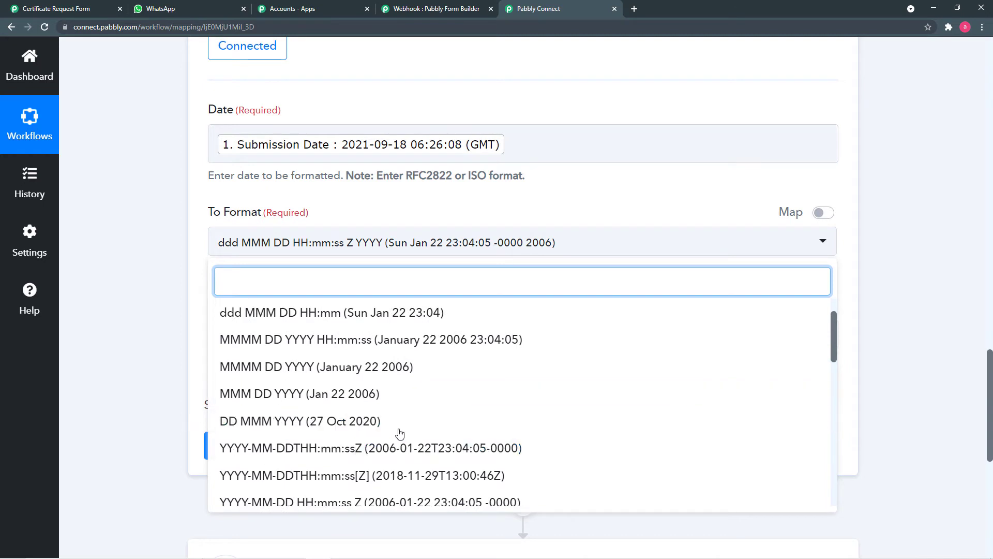
pyautogui.click(293, 422)
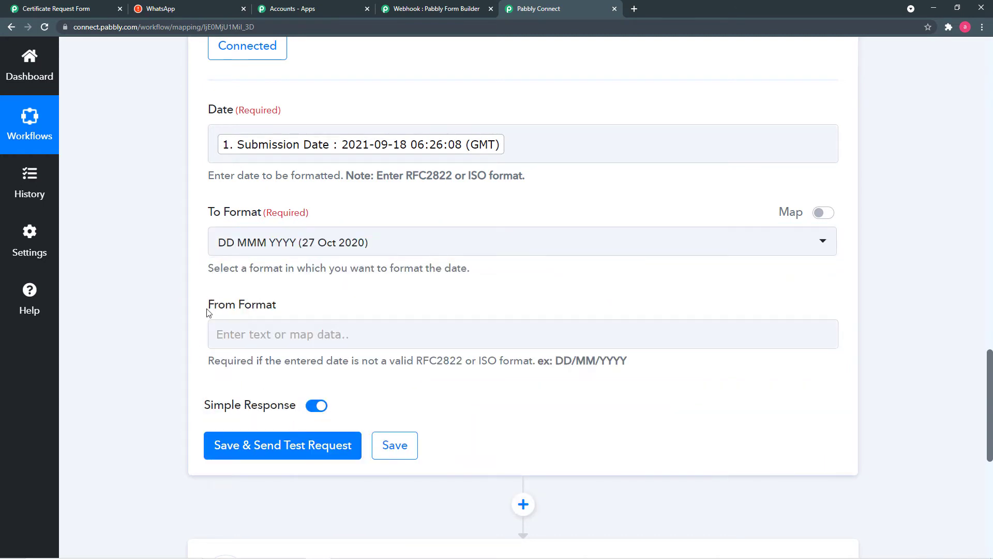
# - Map the Submission Date into the From Format field
pyautogui.scroll(-1, 397, 282)
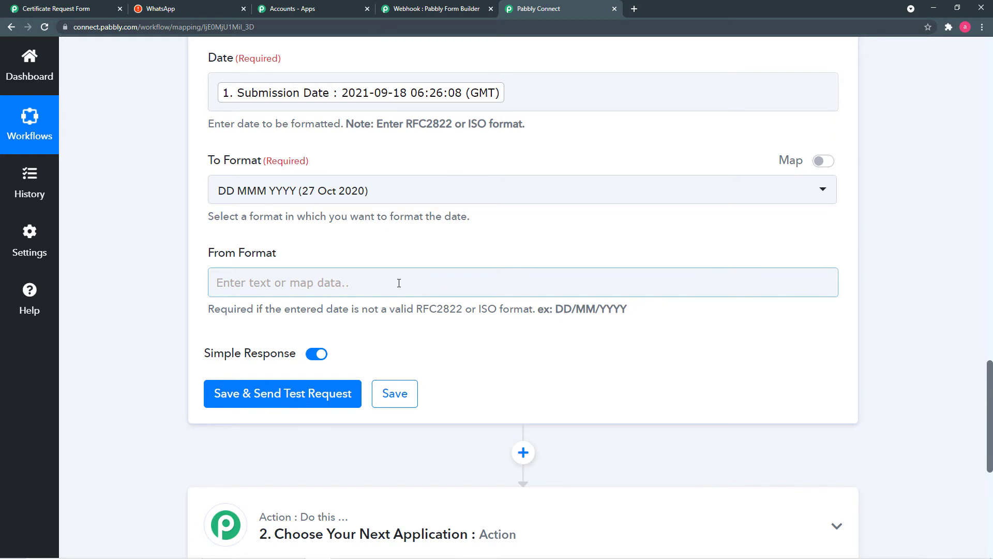
pyautogui.click(401, 282)
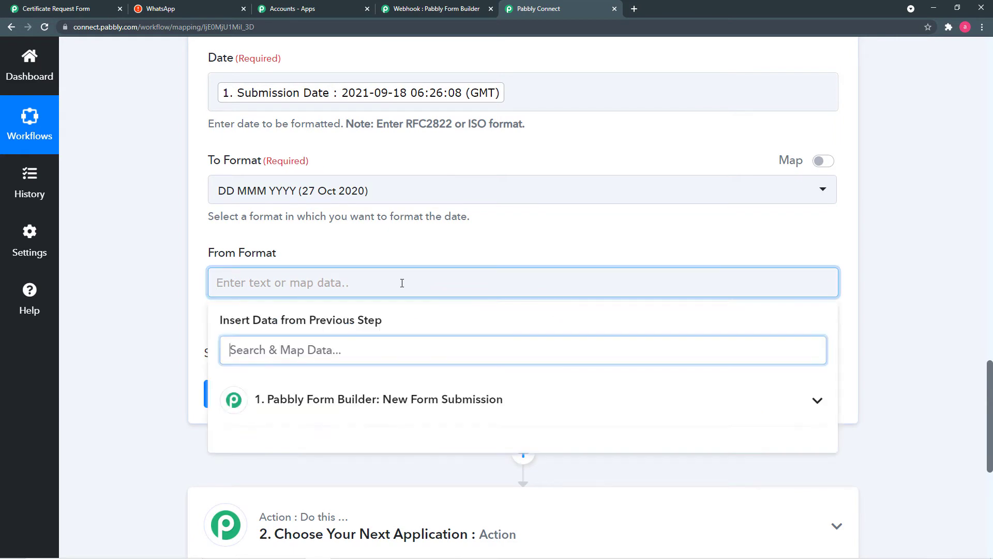
pyautogui.scroll(-1, 393, 326)
pyautogui.click(381, 346)
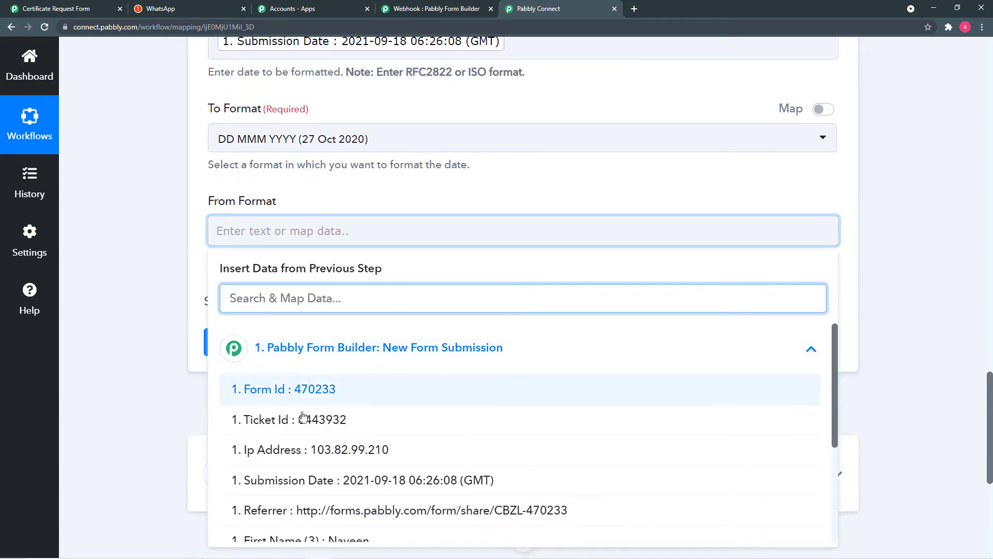
pyautogui.click(352, 481)
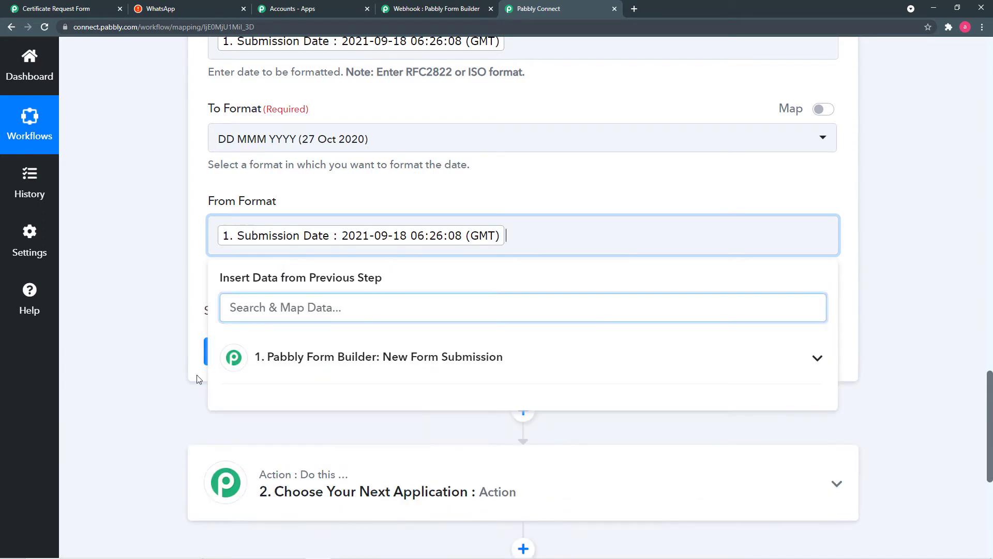
pyautogui.click(188, 357)
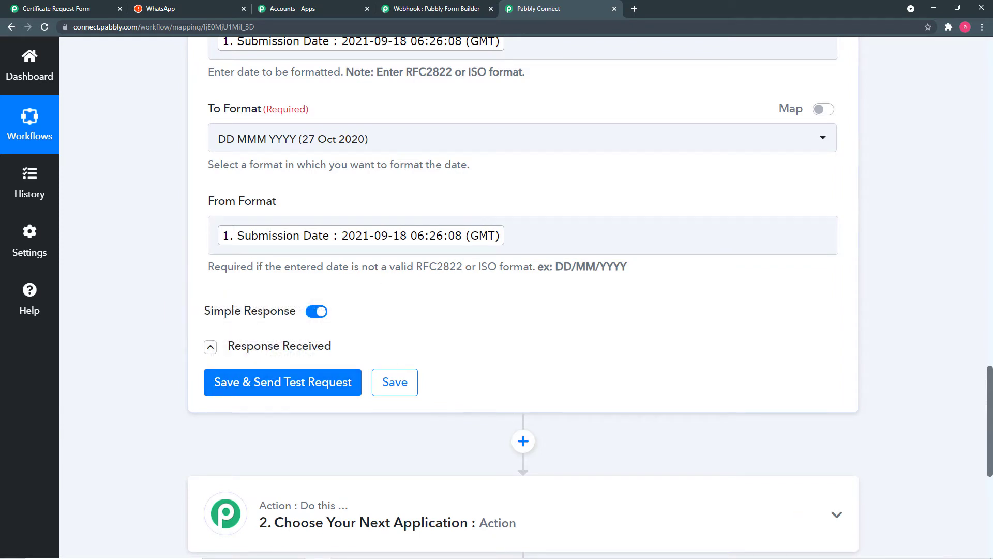
# - Save and test the date formatter step, confirming the result 18 Sep 2021
pyautogui.click(325, 382)
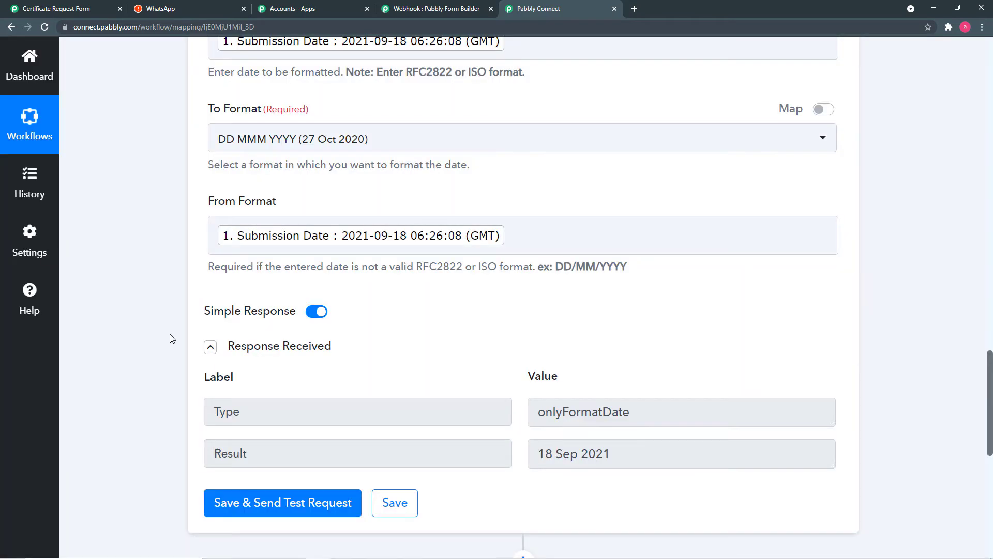
pyautogui.scroll(-2, 172, 338)
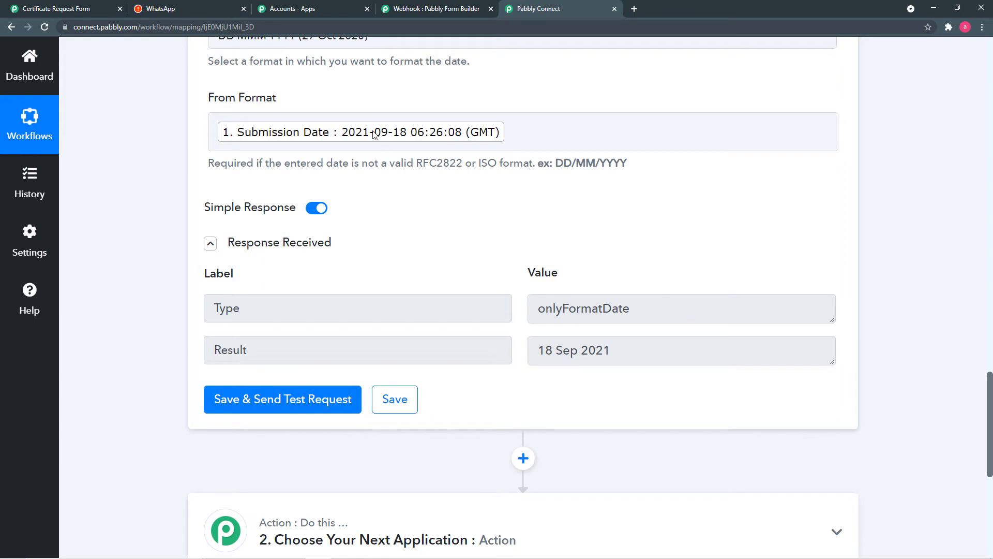
pyautogui.click(413, 127)
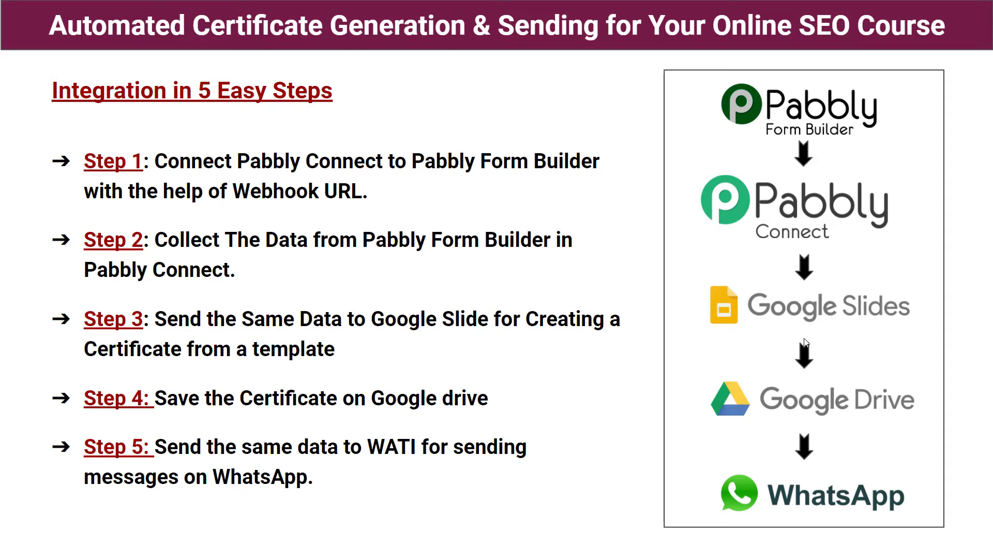
# - Leave the slideshow and return to the Pabbly Connect workflow showing the 18 Sep 2021 result
pyautogui.hotkey('alt', 'Tab')
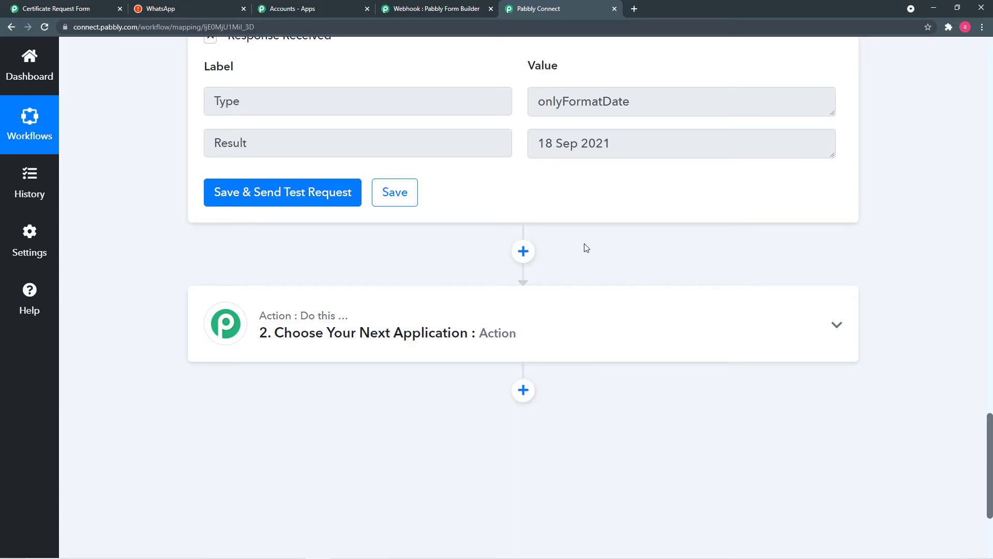
# - Make the next action Google Slides, found by searching 'goo', with the Create Presentation From Template event
pyautogui.click(366, 326)
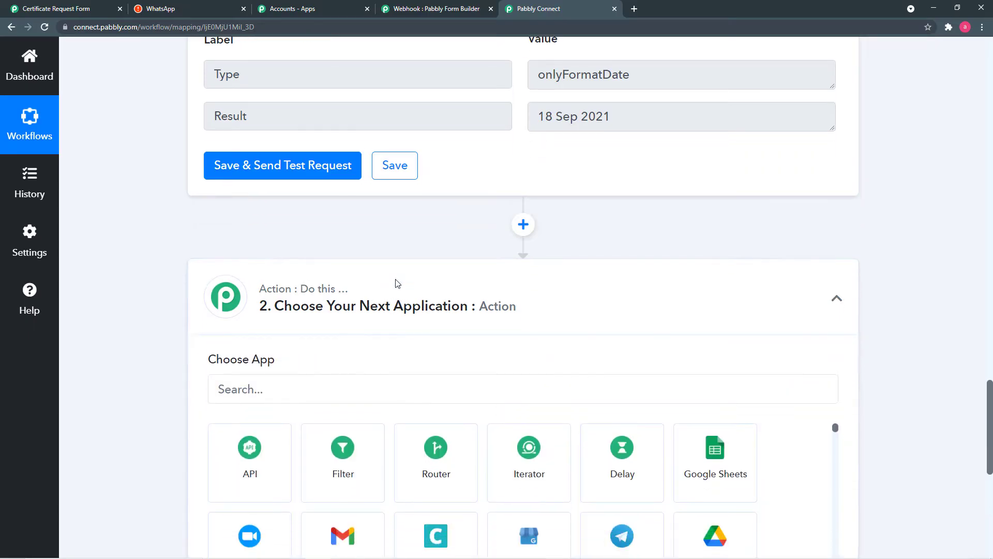
pyautogui.click(355, 262)
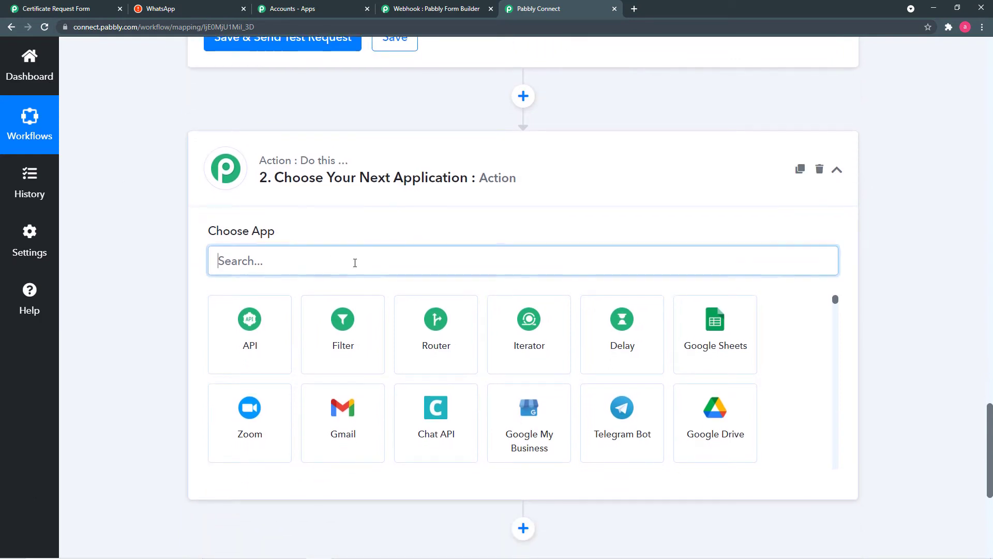
pyautogui.write('goo')
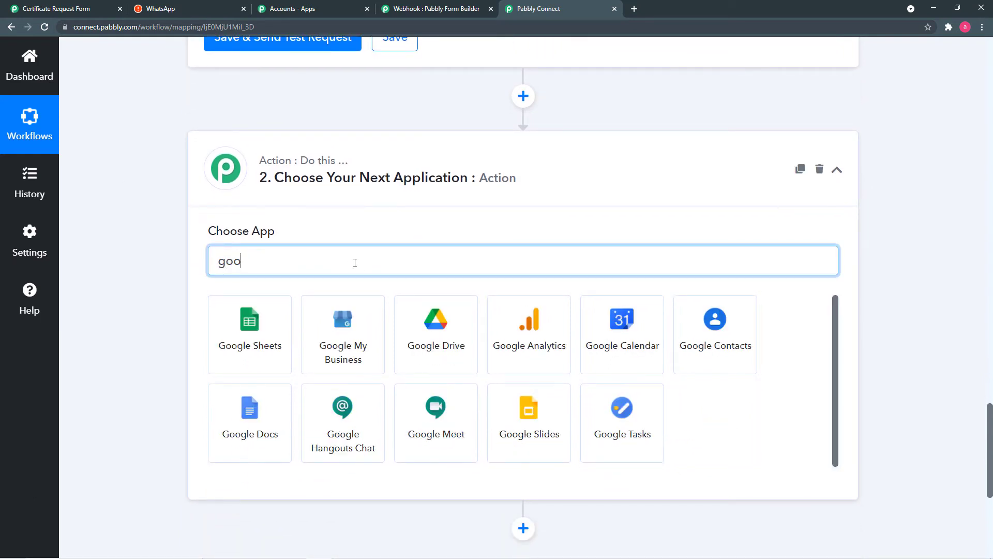
pyautogui.click(542, 439)
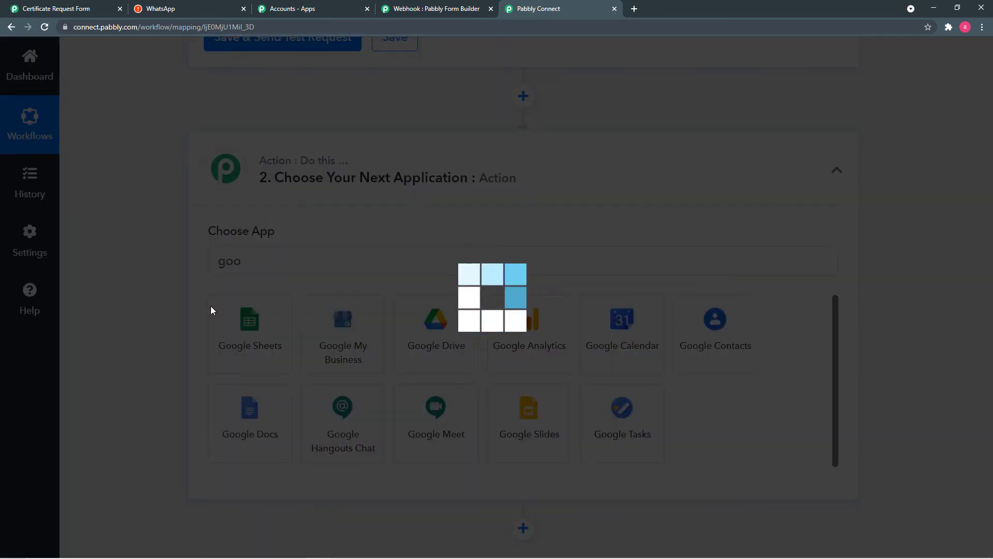
pyautogui.scroll(-2, 177, 304)
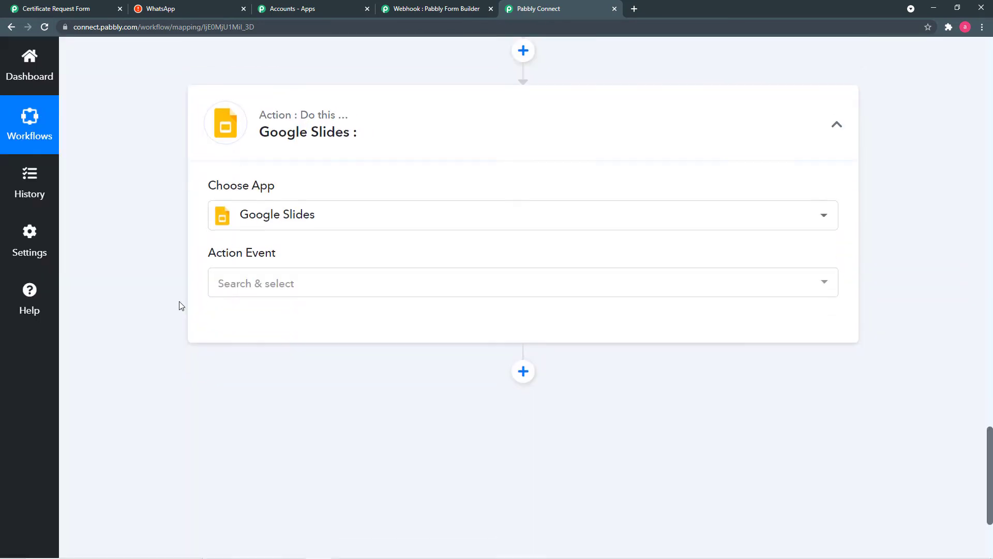
pyautogui.click(298, 230)
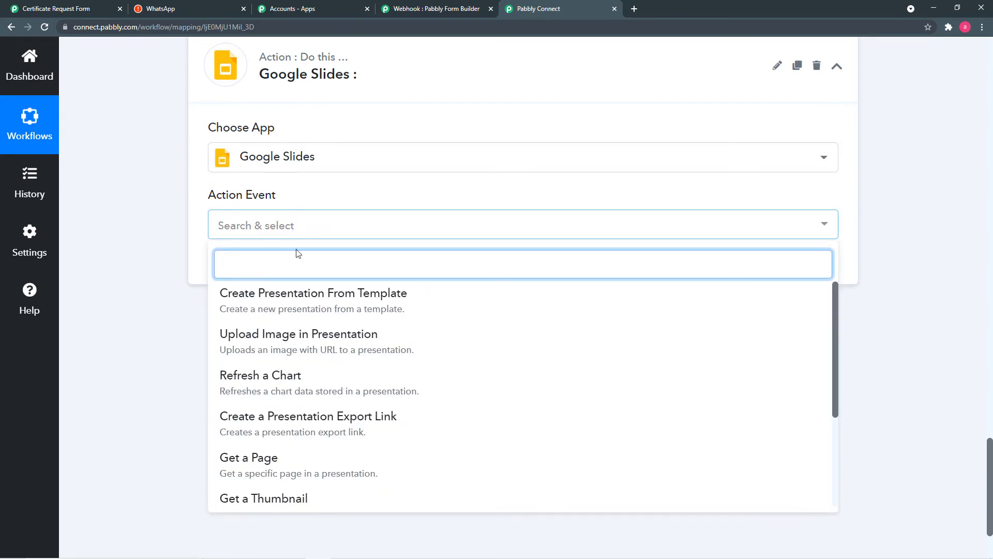
pyautogui.click(315, 308)
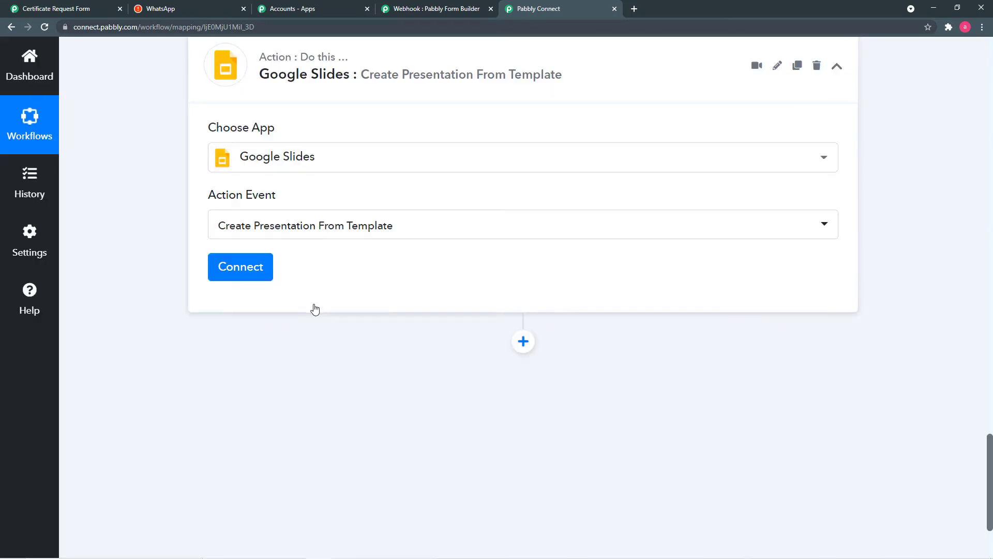
# - Add a new Google Slides connection and authorise Pabbly Connect to access the Google account
pyautogui.click(234, 274)
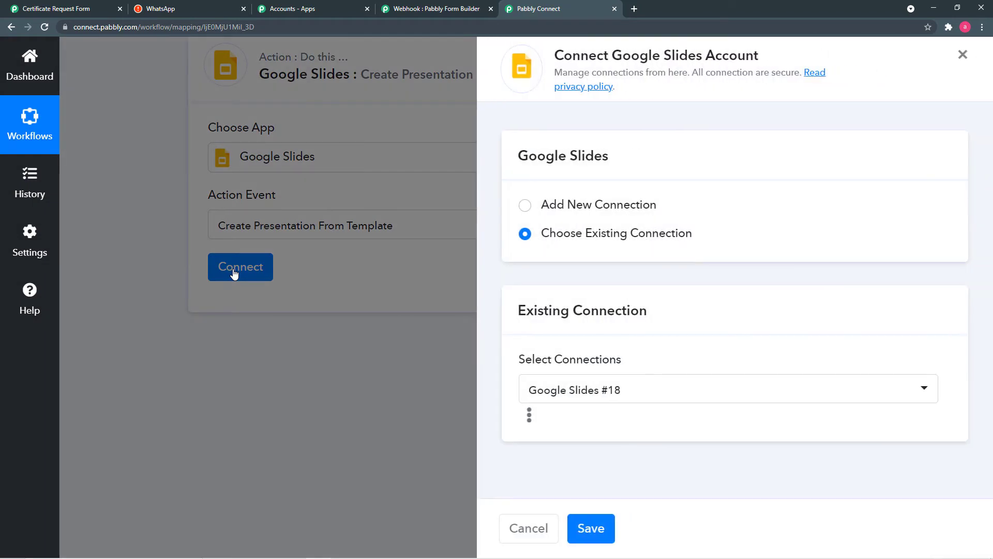
pyautogui.click(526, 207)
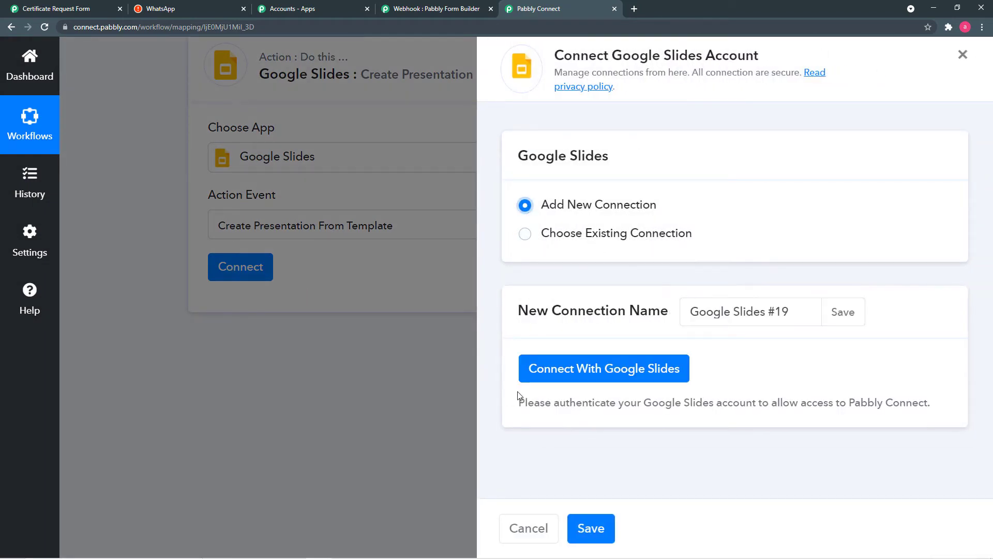
pyautogui.click(618, 377)
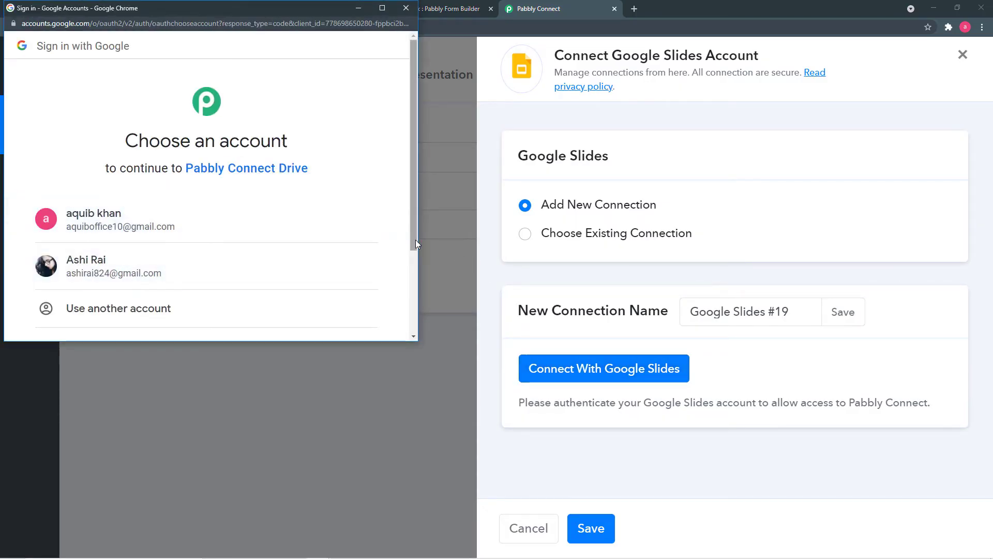
pyautogui.moveTo(415, 240); pyautogui.dragTo(414, 282)
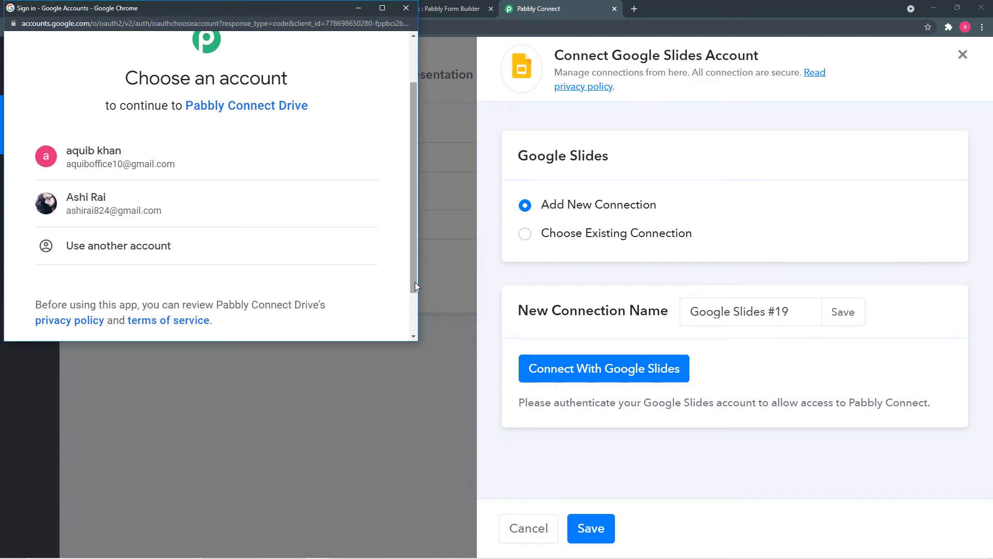
pyautogui.click(183, 213)
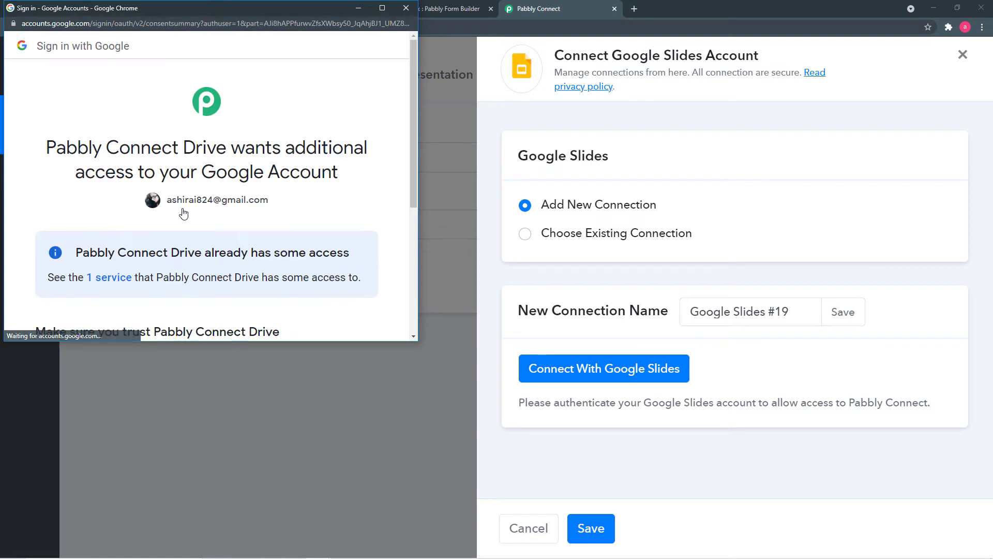
pyautogui.scroll(-4, 282, 221)
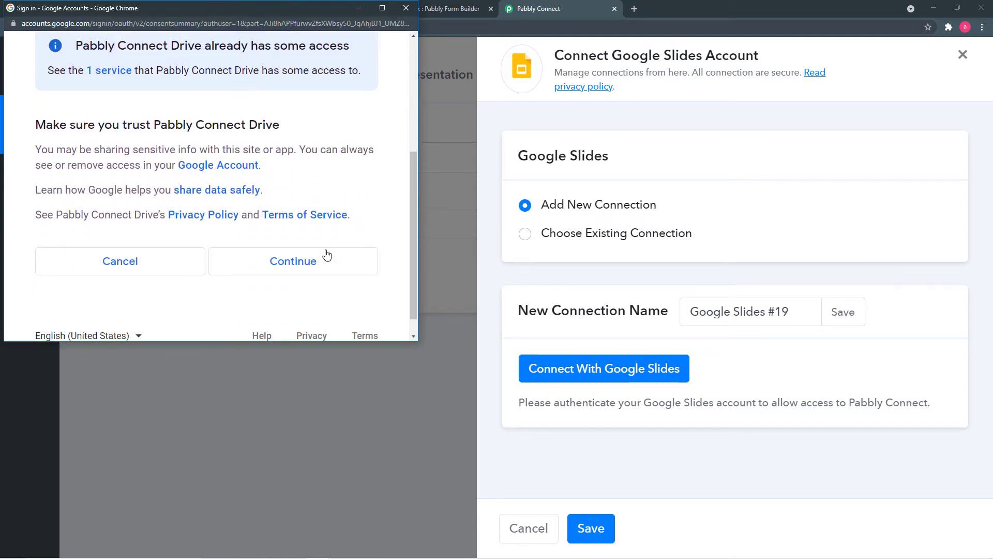
pyautogui.click(273, 268)
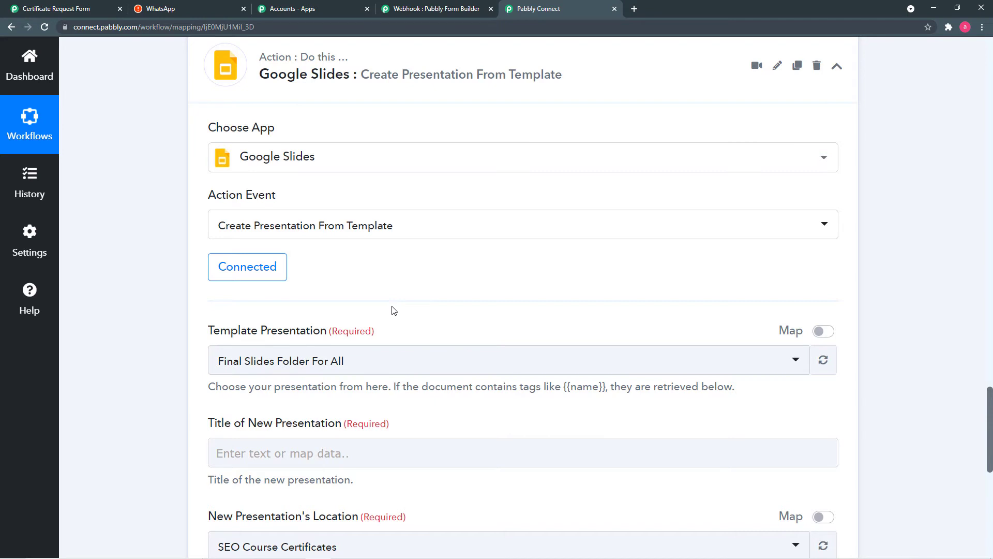
pyautogui.scroll(-2, 393, 282)
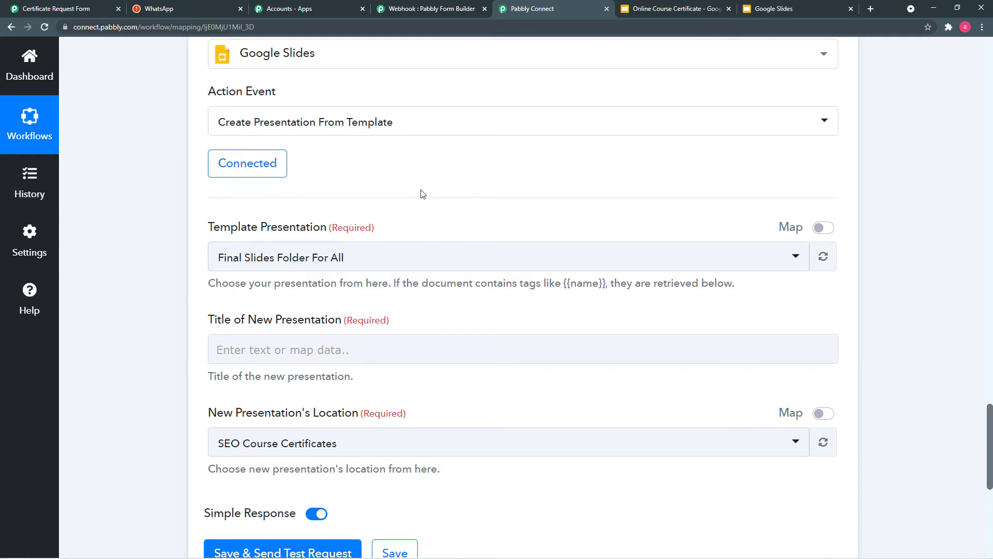
pyautogui.click(778, 8)
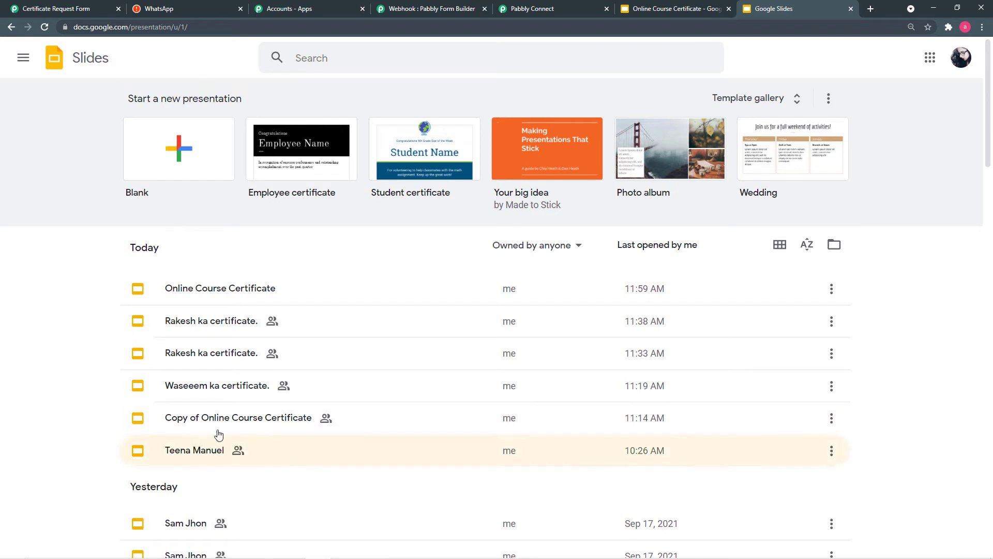
pyautogui.scroll(-3, 85, 267)
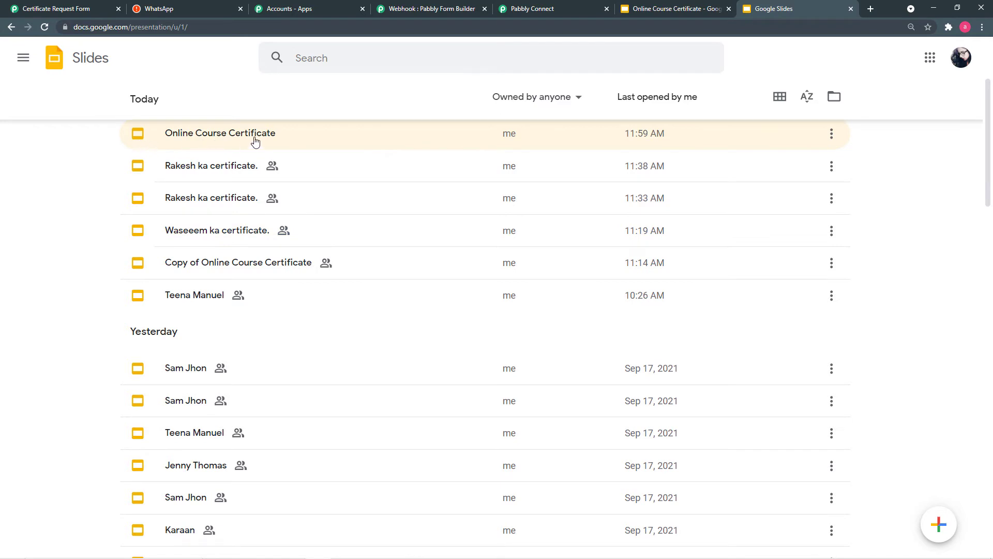
pyautogui.click(685, 9)
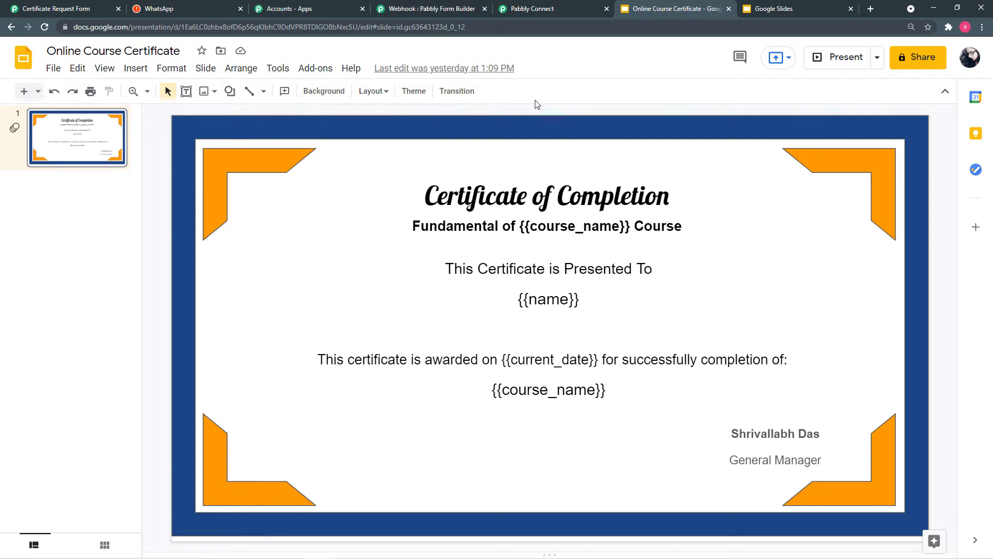
pyautogui.click(544, 14)
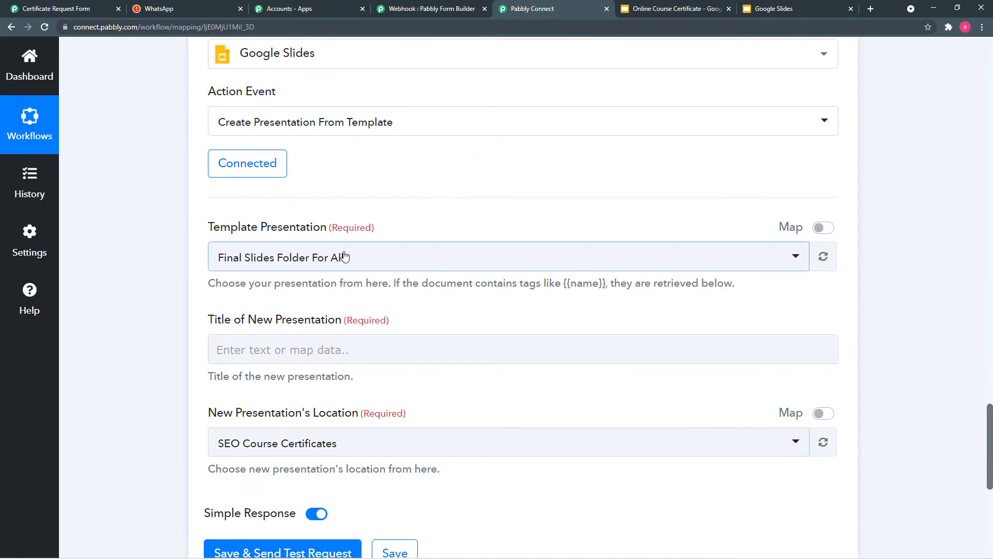
# - Compare against the Google Slides files, then select Online Course Certificate as the template presentation
pyautogui.click(419, 264)
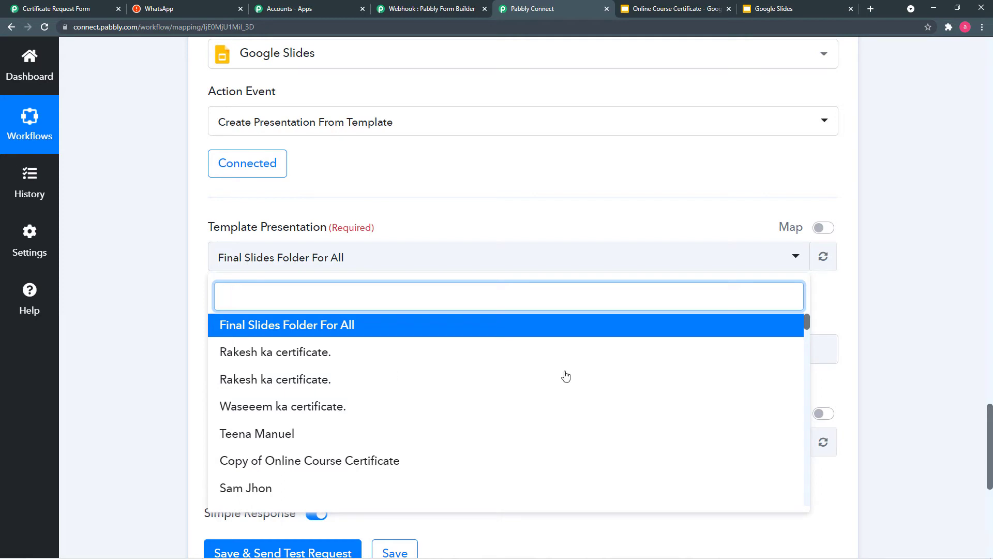
pyautogui.click(788, 10)
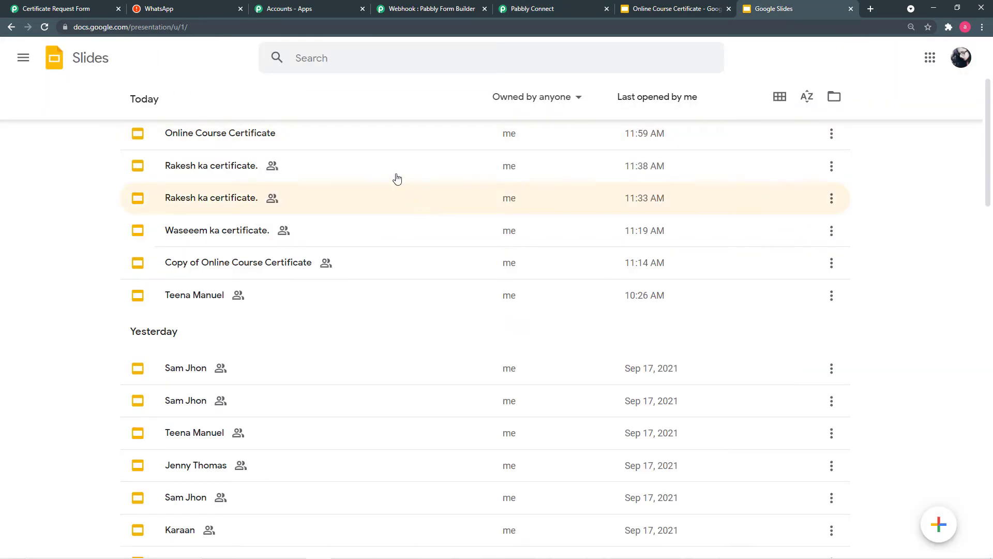
pyautogui.scroll(-8, 341, 212)
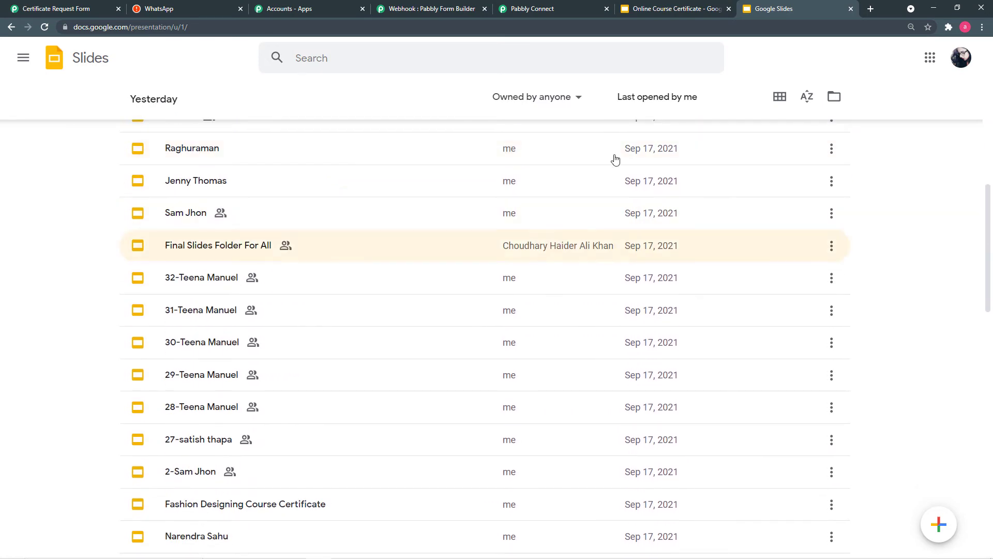
pyautogui.click(554, 9)
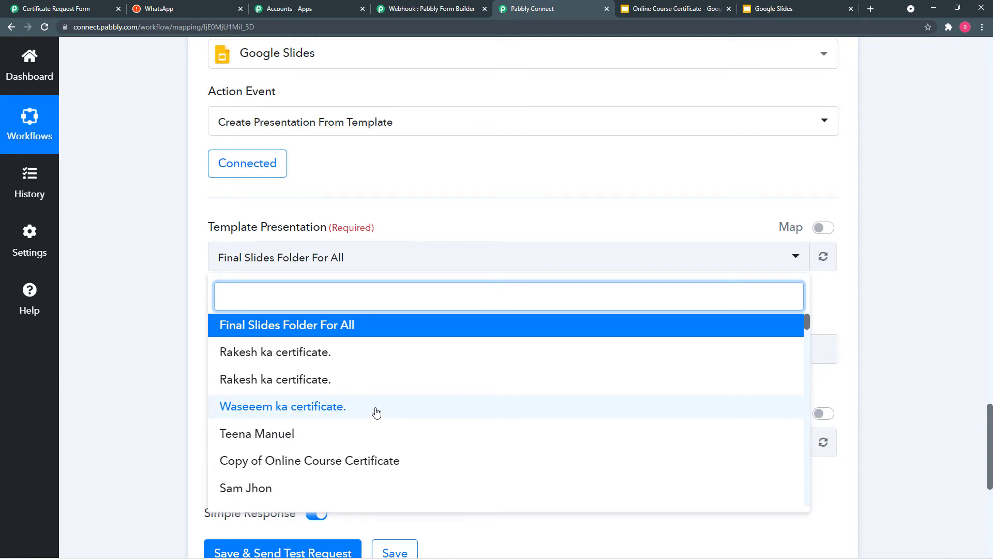
pyautogui.write('o')
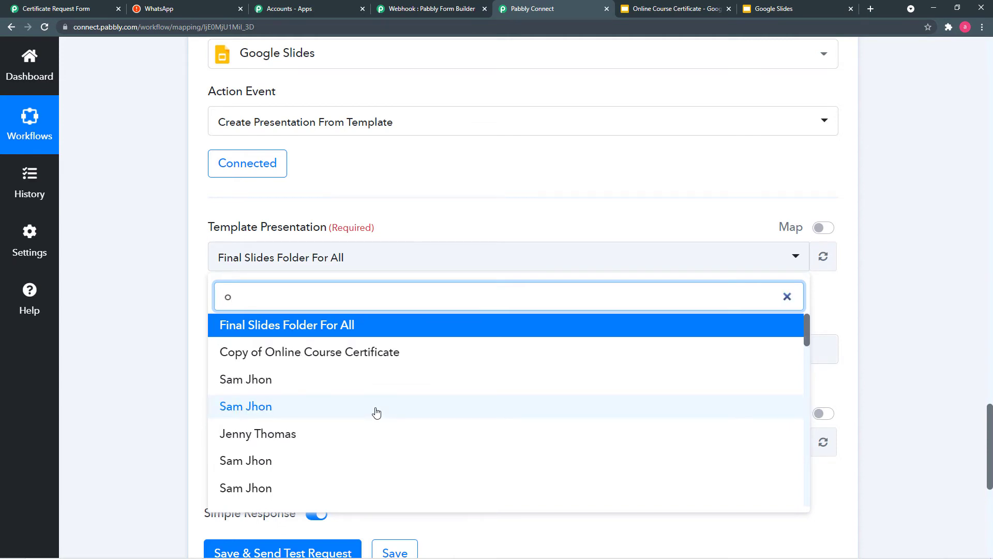
pyautogui.write('n')
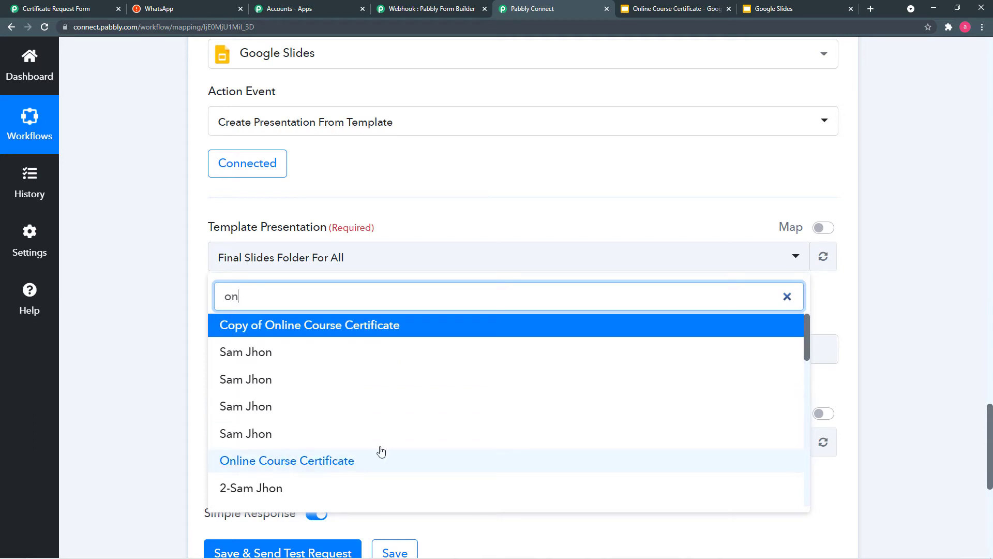
pyautogui.click(290, 461)
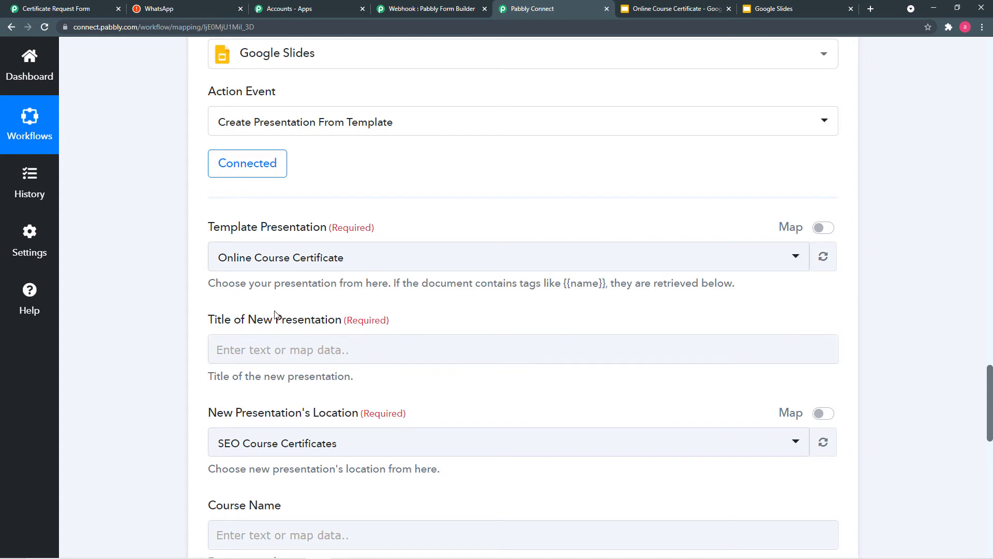
# - Map the form submission's First Name into the Title of New Presentation field
pyautogui.click(488, 350)
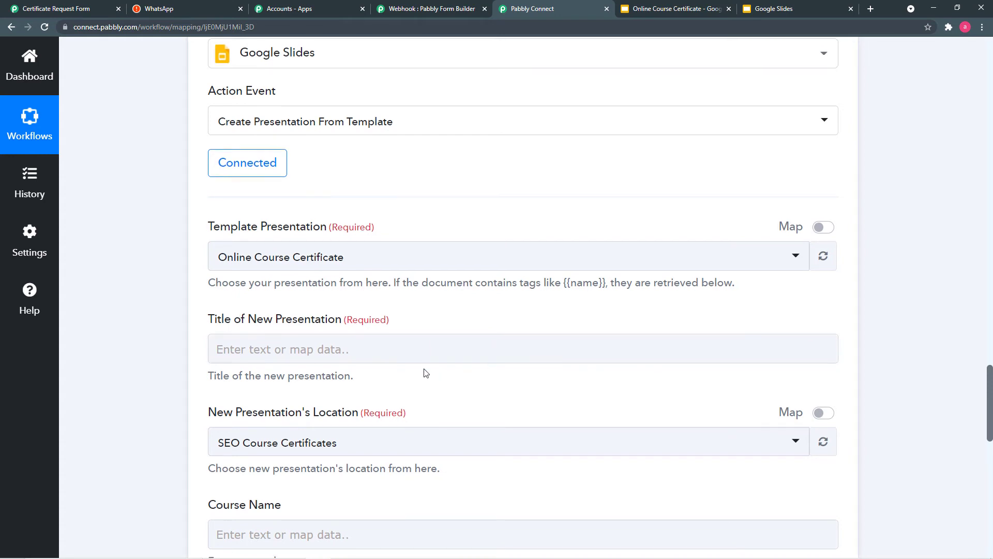
pyautogui.scroll(-1, 473, 336)
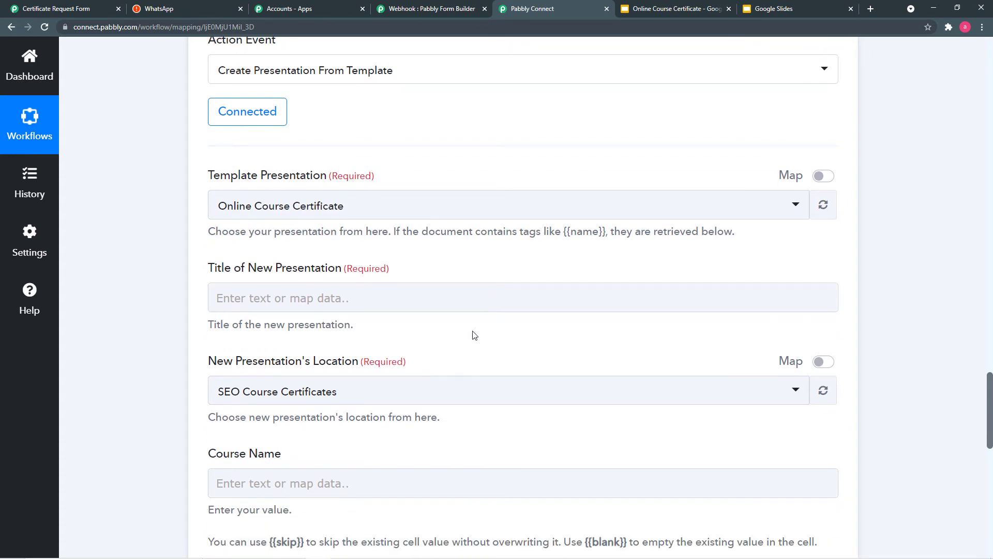
pyautogui.click(454, 299)
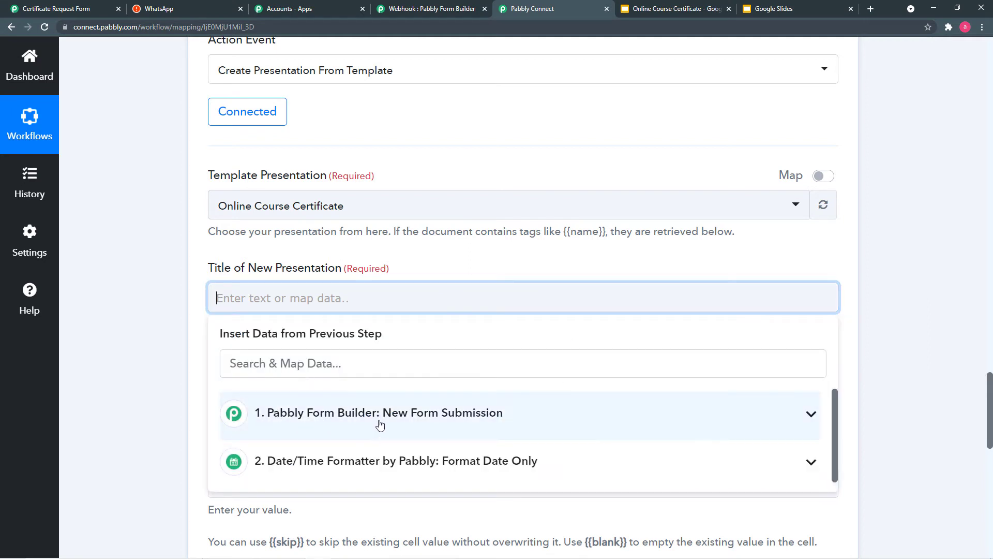
pyautogui.click(489, 424)
pyautogui.scroll(-3, 489, 423)
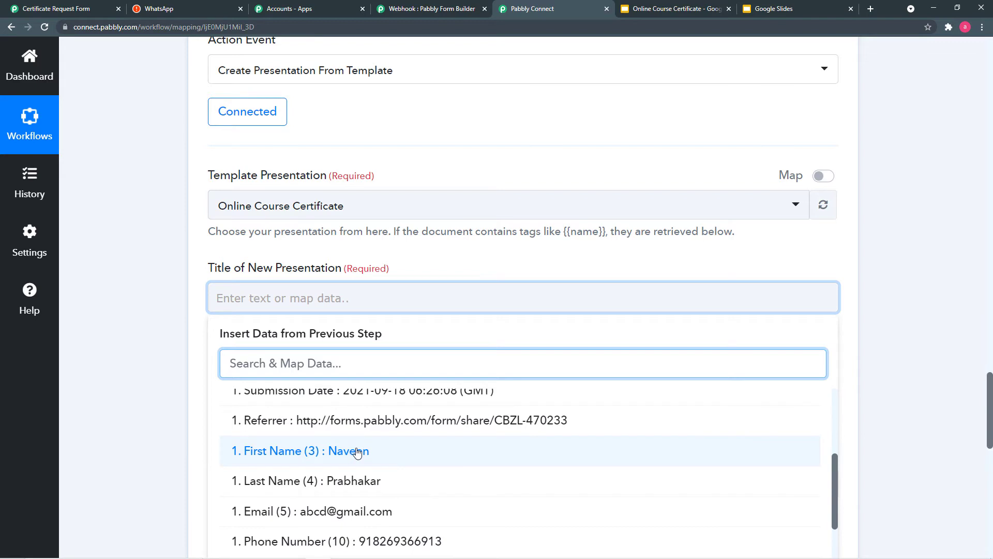
pyautogui.click(355, 451)
pyautogui.click(196, 350)
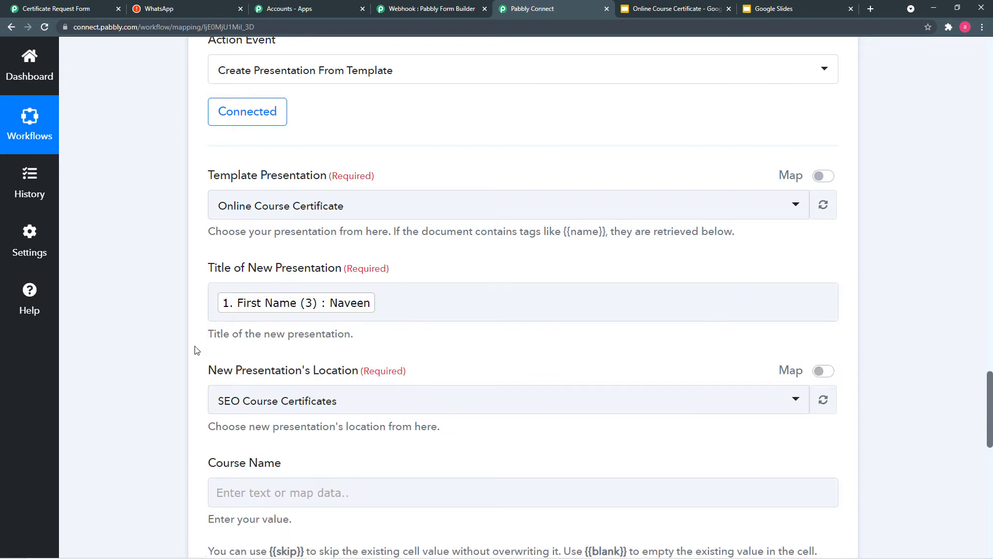
pyautogui.scroll(-2, 196, 351)
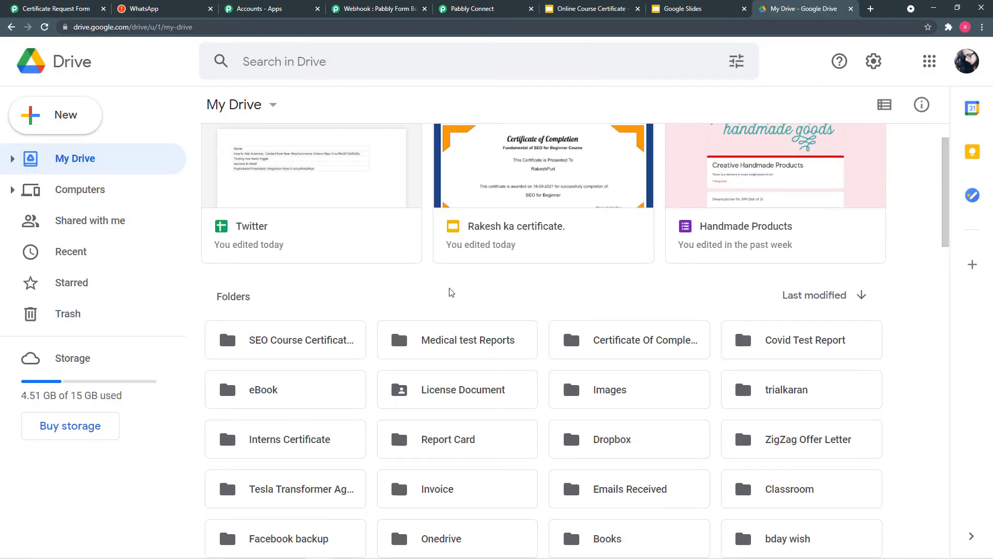
# - Check that the SEO Course Certificates folder exists in My Drive, then go back to Pabbly Connect
pyautogui.scroll(-2, 487, 261)
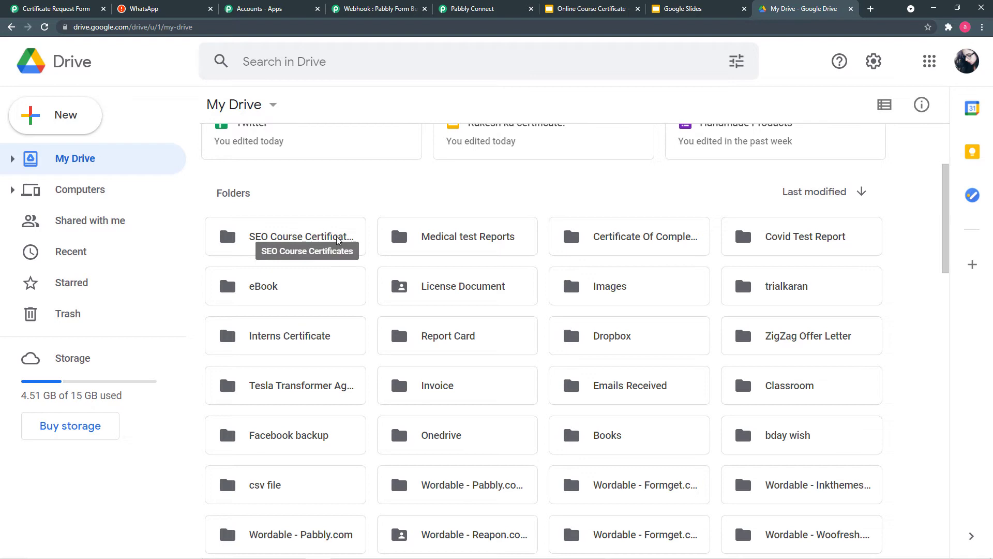
pyautogui.click(471, 13)
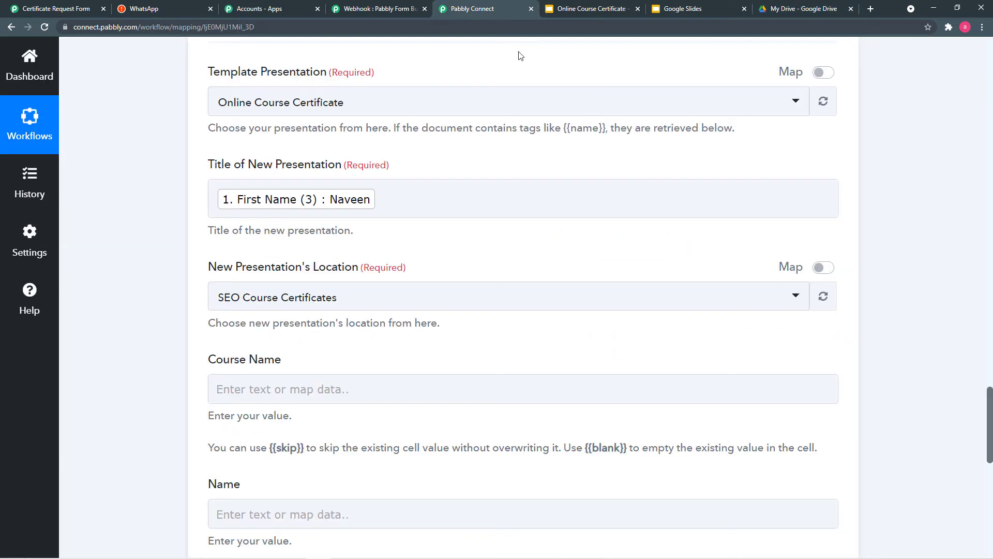
# - Keep SEO Course Certificates as the folder where the new presentation is saved
pyautogui.click(452, 298)
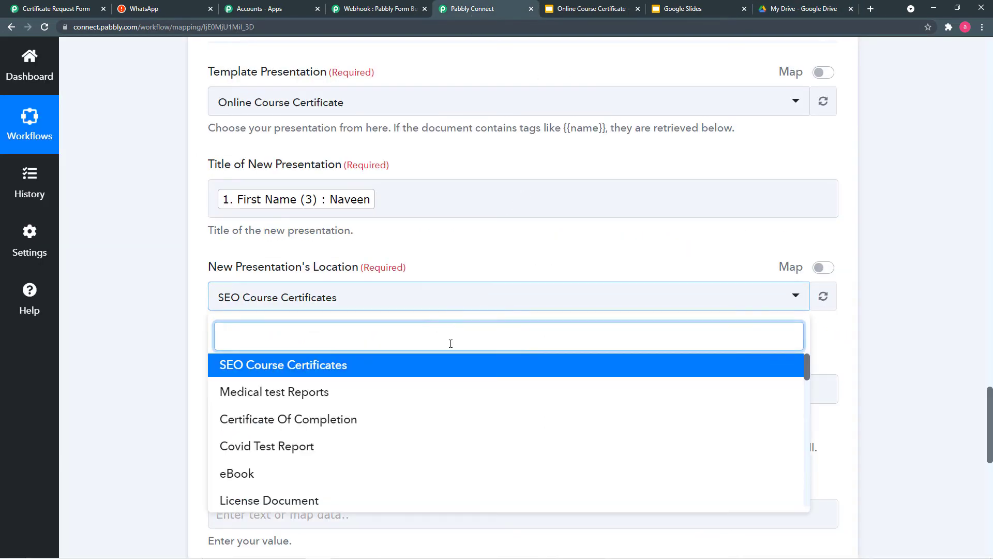
pyautogui.scroll(-5, 414, 405)
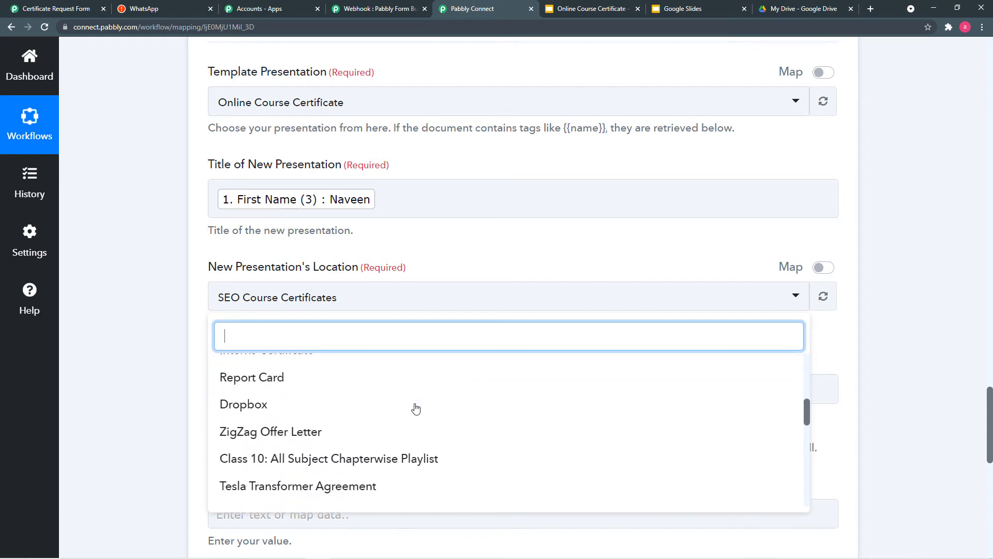
pyautogui.scroll(-2, 415, 408)
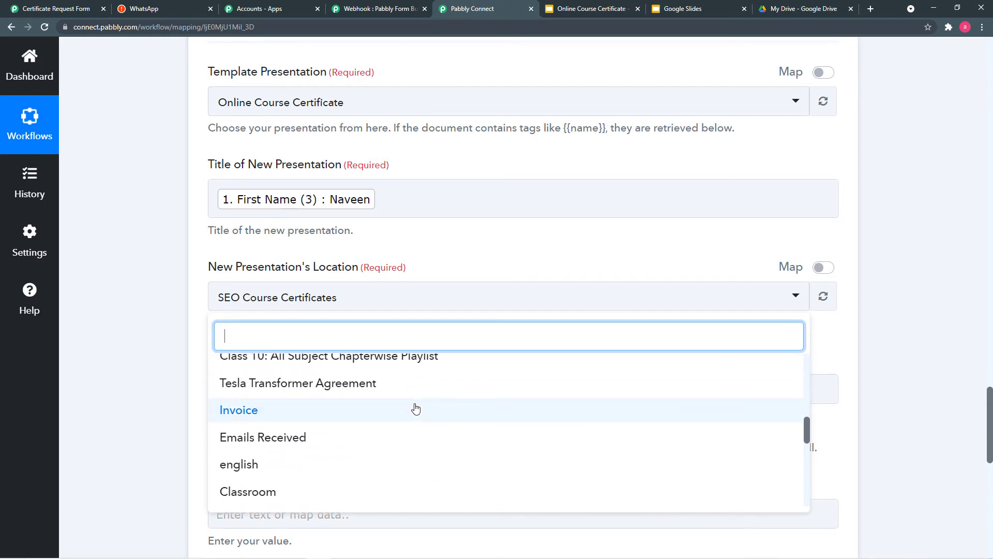
pyautogui.scroll(7, 413, 404)
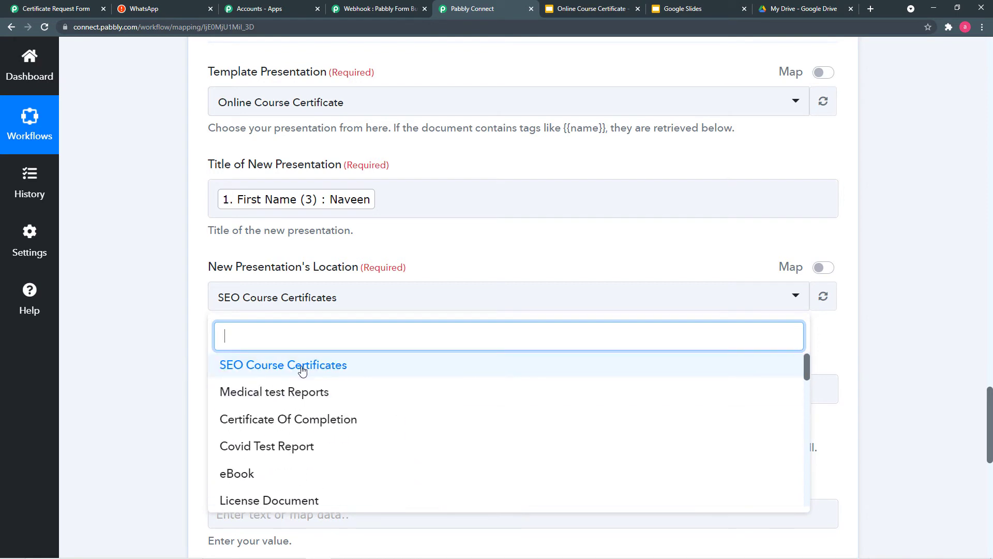
pyautogui.click(244, 367)
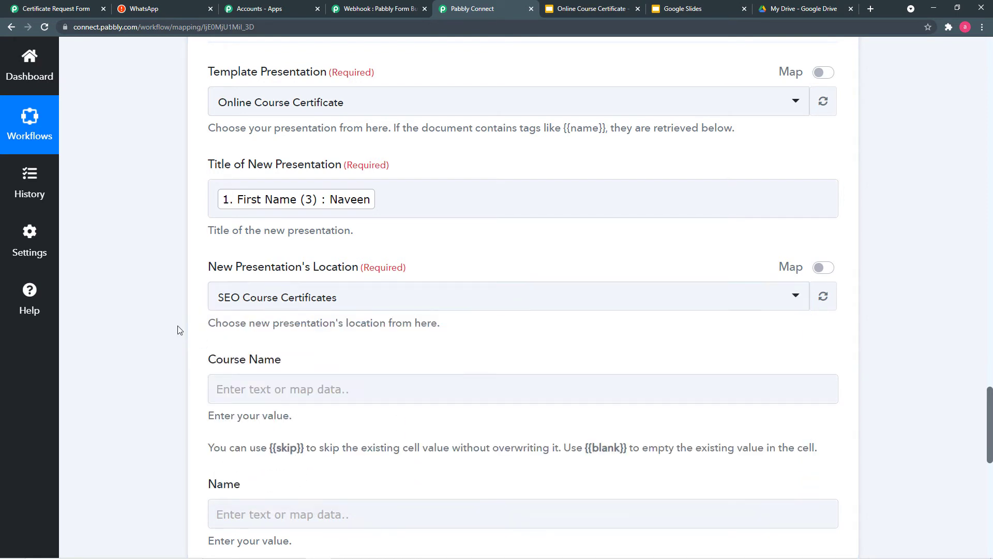
pyautogui.scroll(-1, 179, 330)
pyautogui.scroll(1, 179, 330)
pyautogui.scroll(-3, 179, 330)
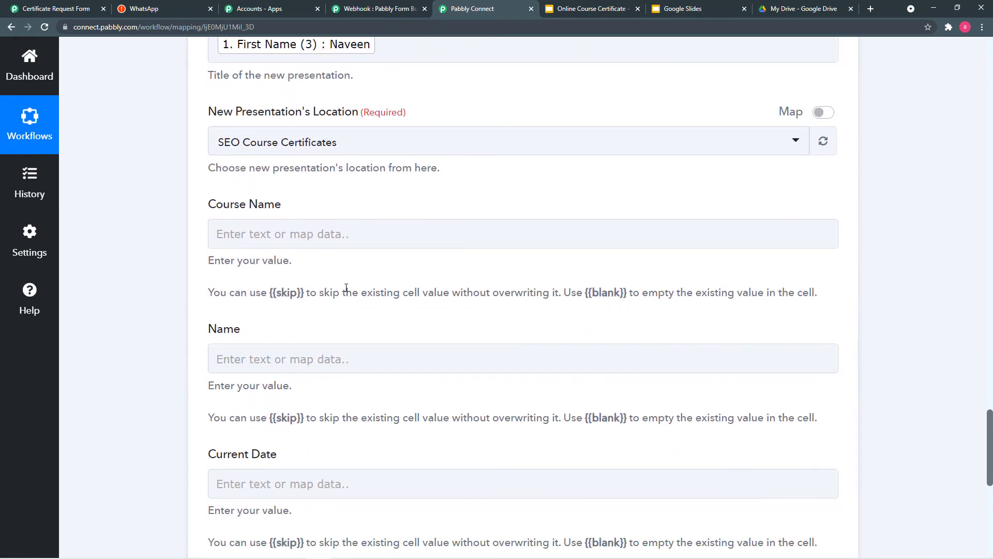
pyautogui.scroll(-2, 299, 279)
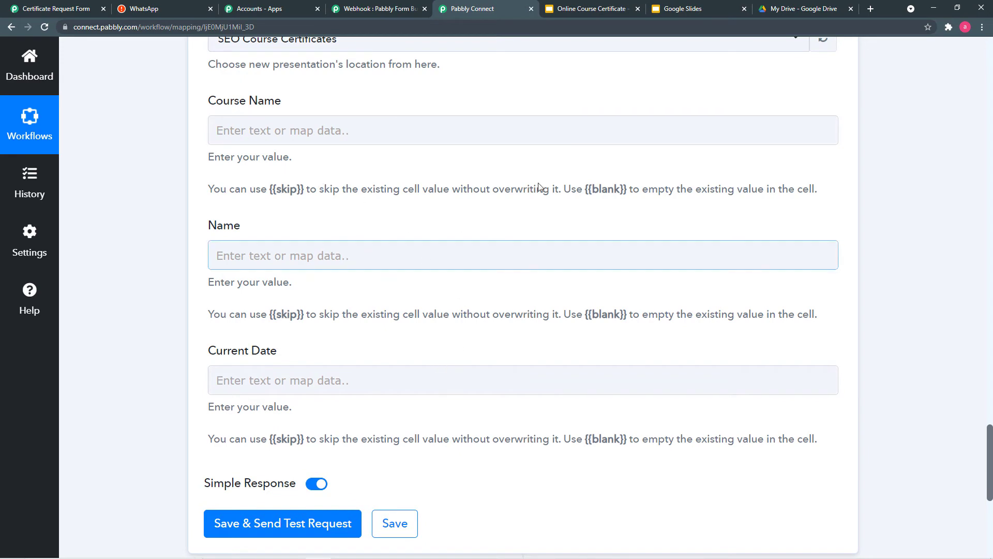
# - Compare the certificate template's placeholders with the Course Name, Name and Current Date fields
pyautogui.click(583, 11)
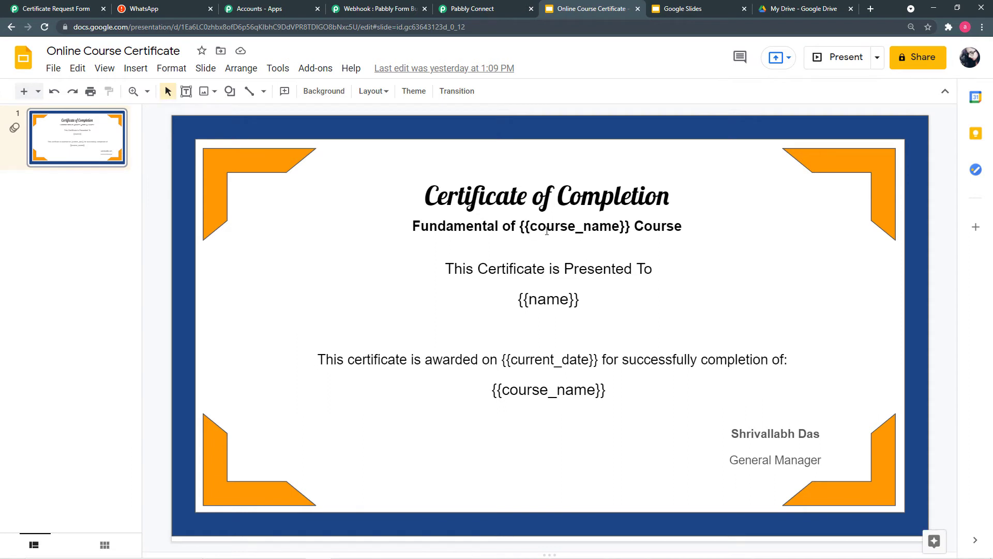
pyautogui.click(491, 13)
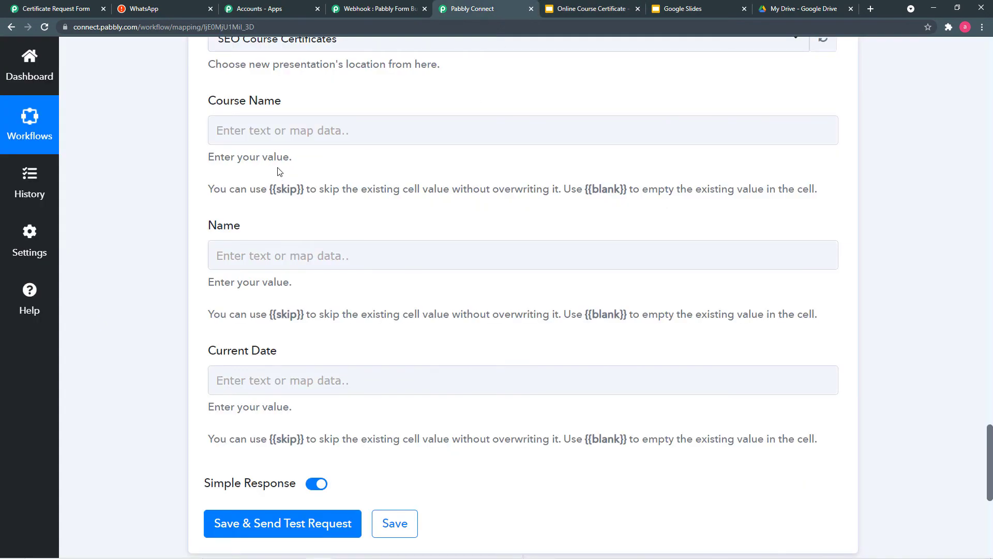
pyautogui.click(598, 15)
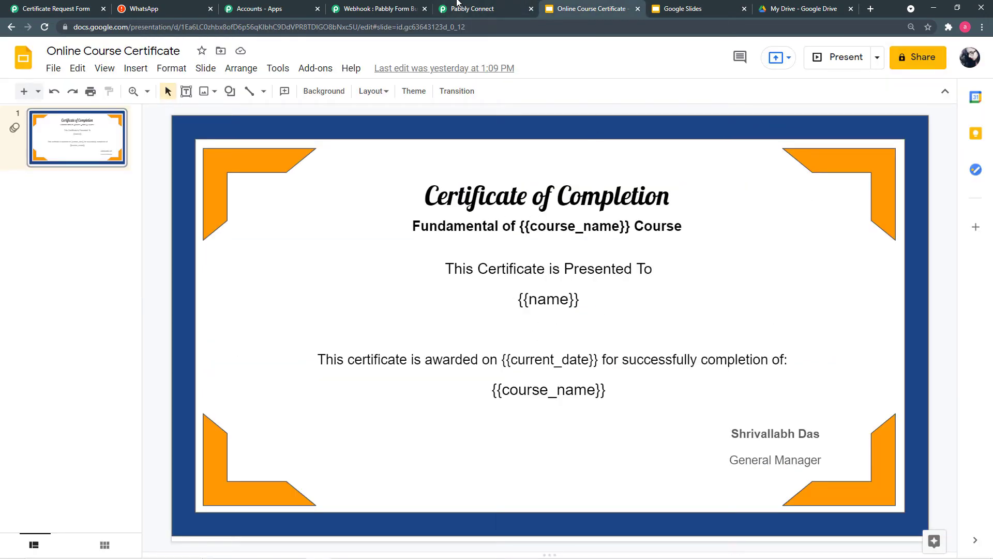
pyautogui.click(469, 15)
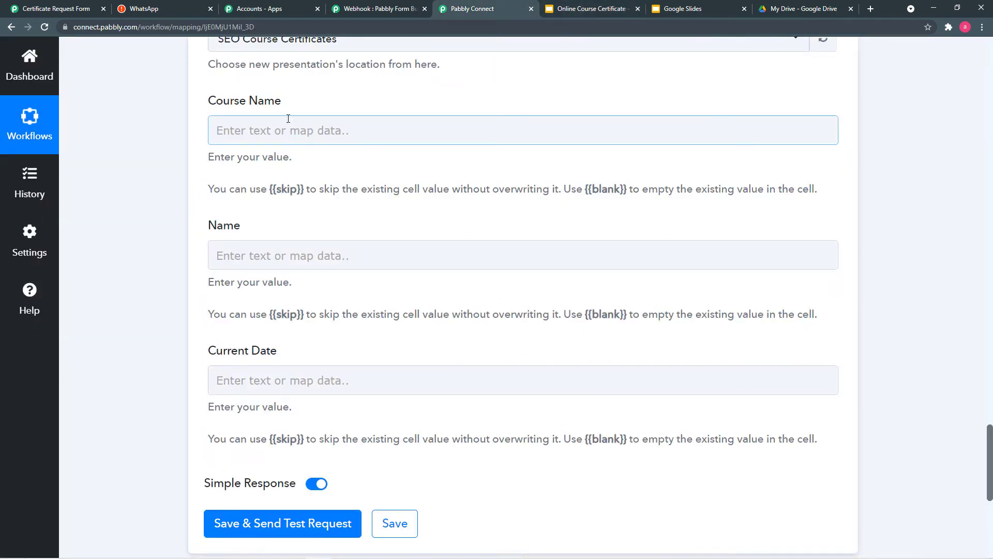
# - Map the form's Course Name (11) into the Course Name field
pyautogui.click(341, 134)
pyautogui.click(341, 133)
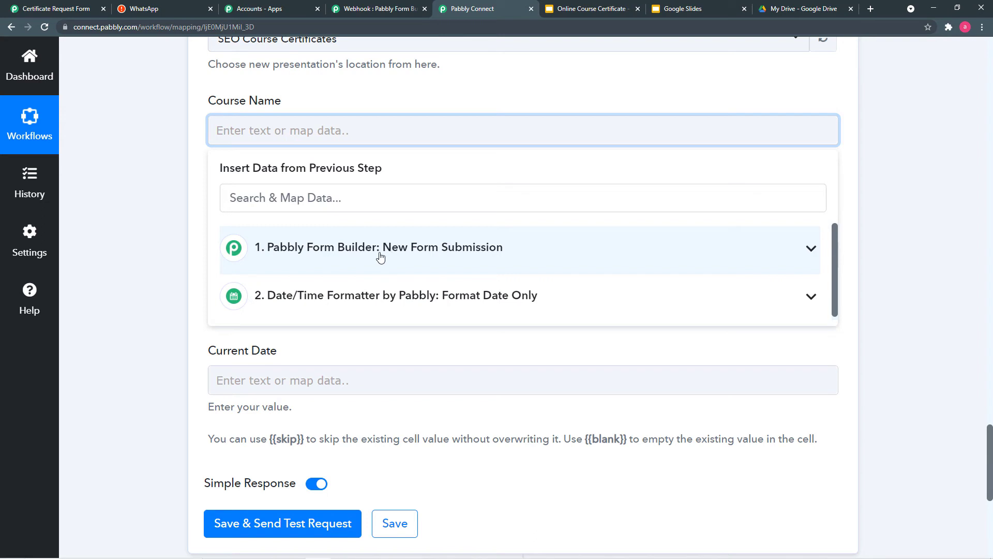
pyautogui.click(454, 251)
pyautogui.scroll(-3, 432, 337)
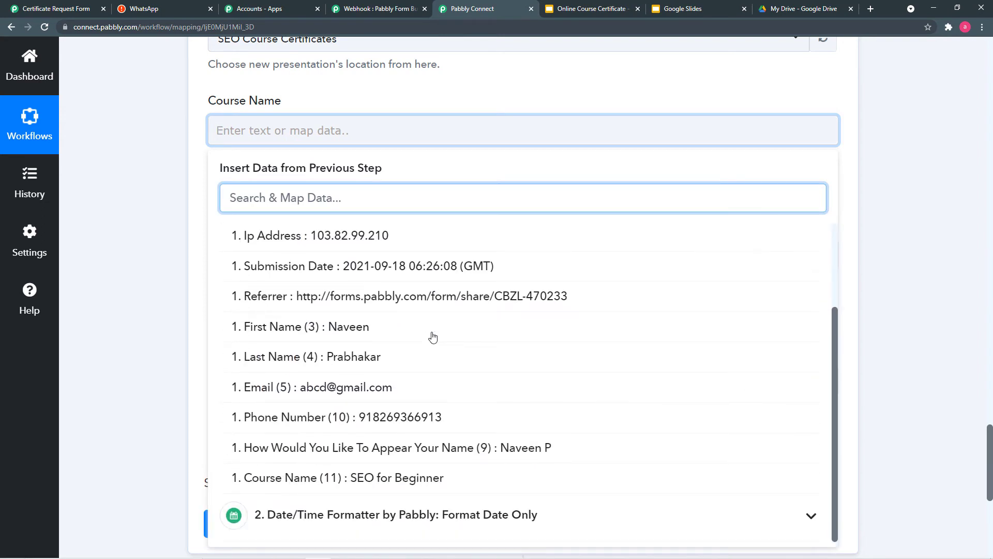
pyautogui.click(435, 481)
pyautogui.click(170, 269)
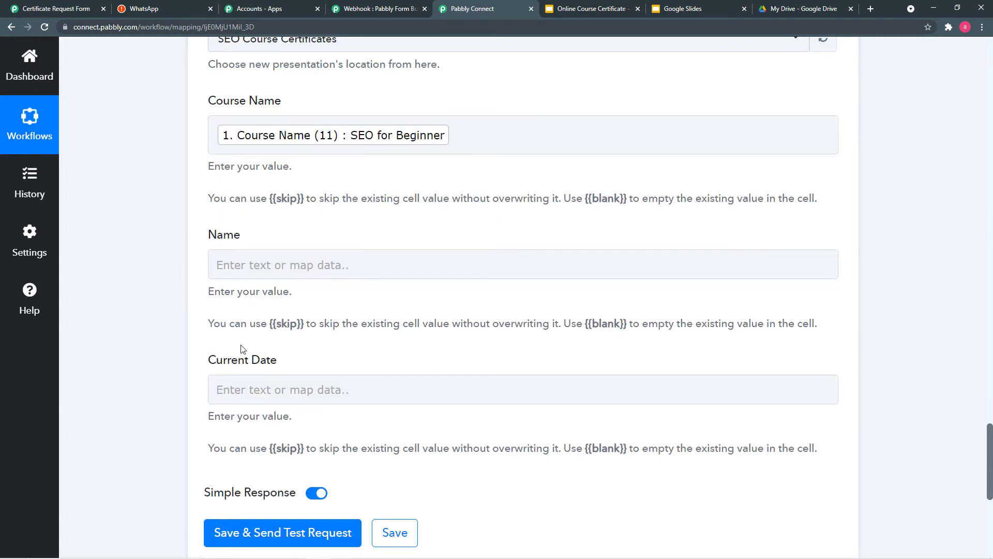
pyautogui.scroll(-2, 240, 349)
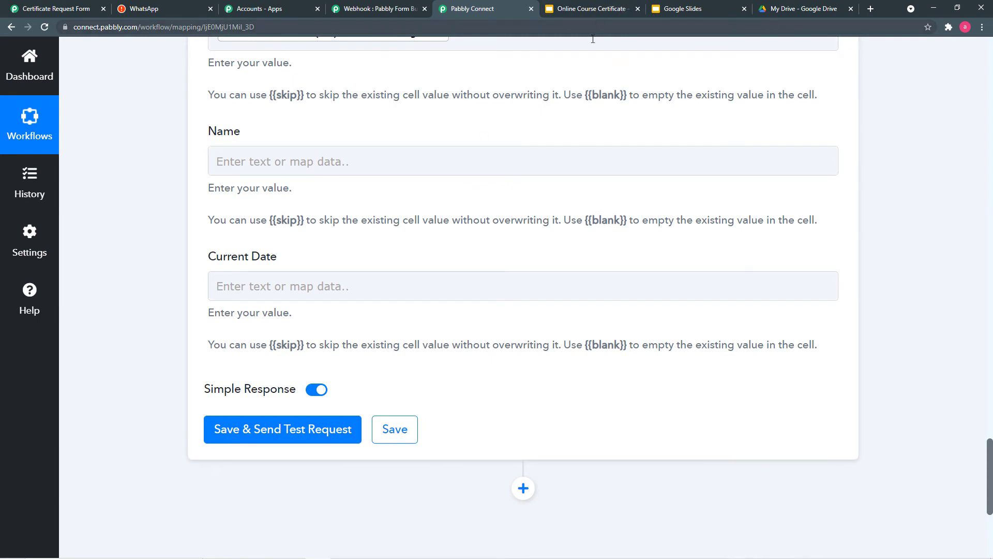
# - Map the preferred display name (9) into Name, replacing the First Name mapping
pyautogui.click(436, 161)
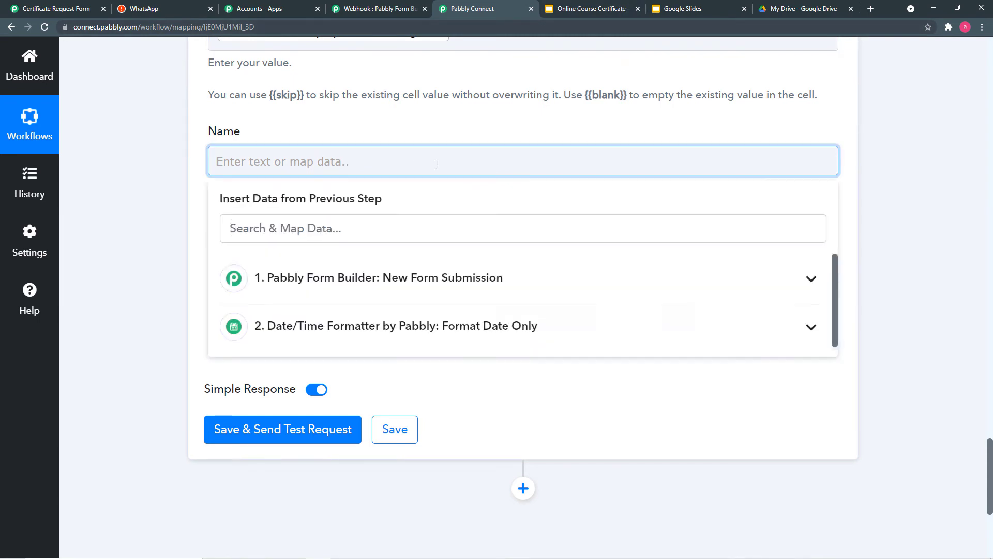
pyautogui.click(443, 282)
pyautogui.click(376, 424)
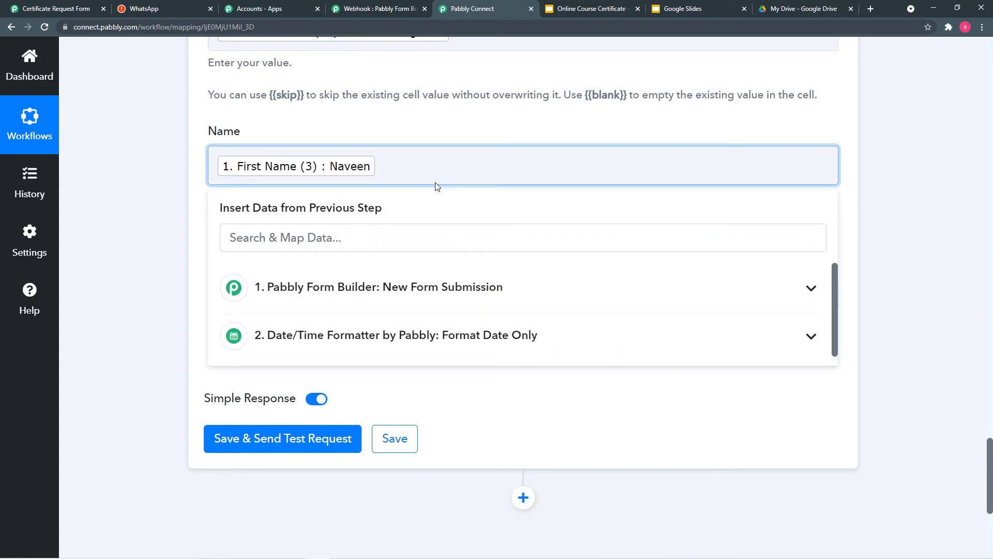
pyautogui.press('BackSpace')
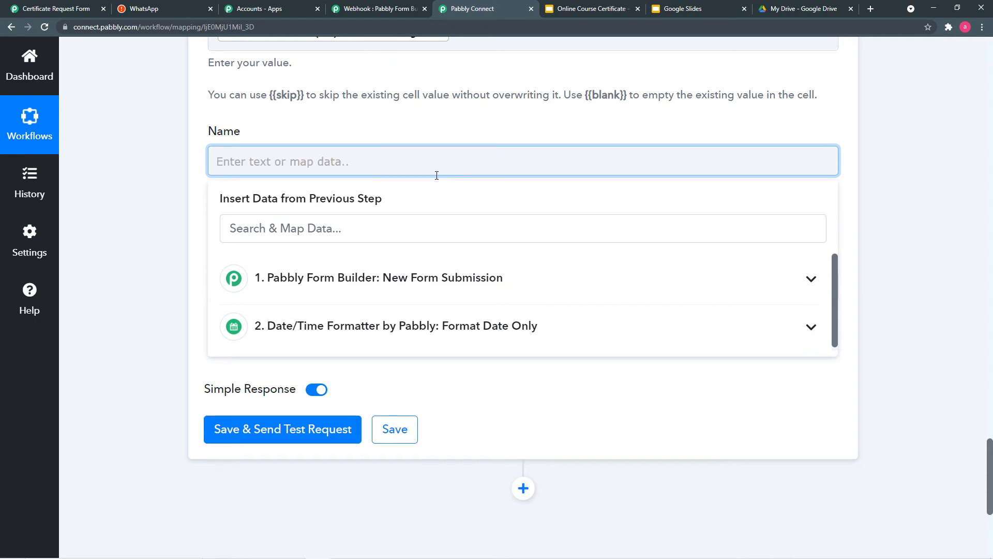
pyautogui.click(415, 279)
pyautogui.scroll(-3, 441, 343)
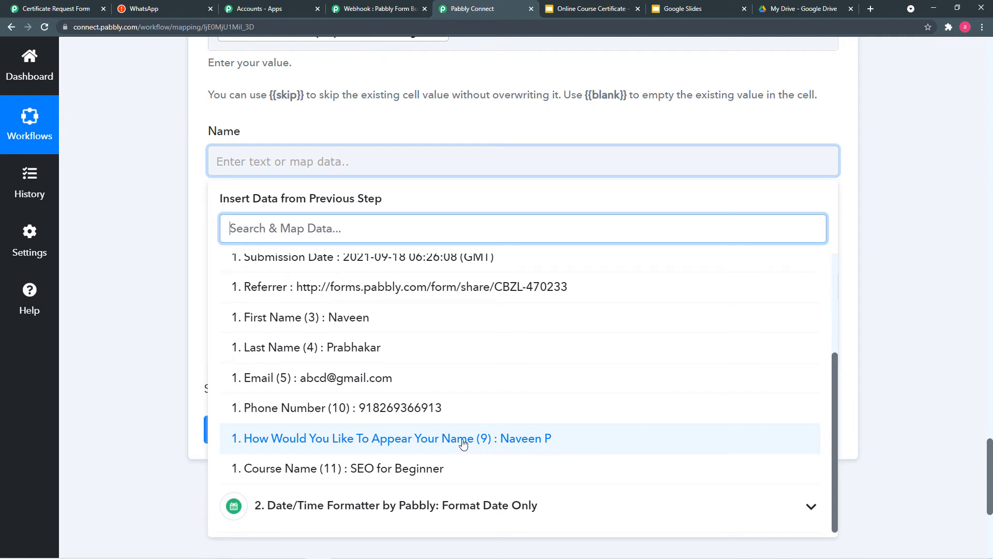
pyautogui.click(535, 445)
pyautogui.click(195, 288)
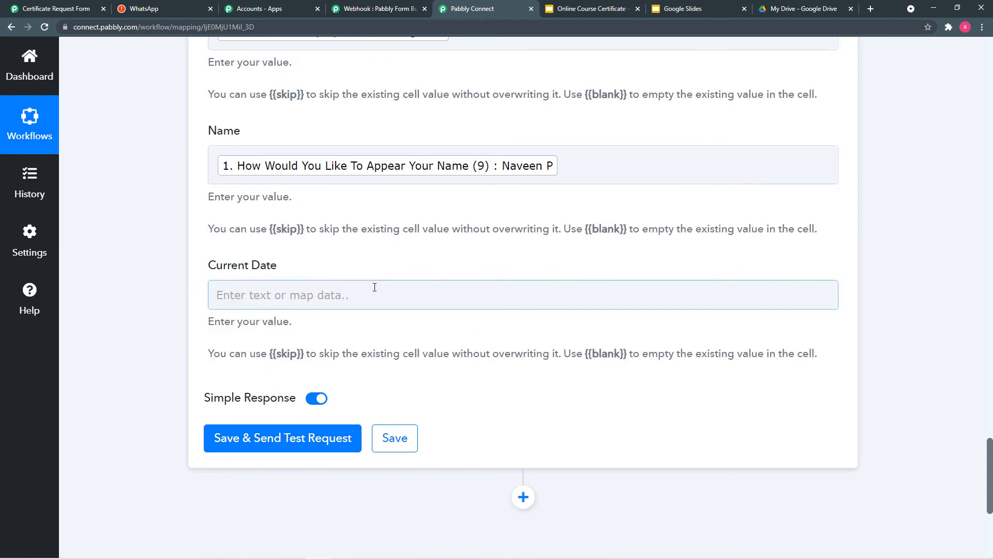
pyautogui.scroll(-1, 289, 231)
# - Map the Date/Time Formatter result into Current Date, then save and send a test request
pyautogui.click(408, 240)
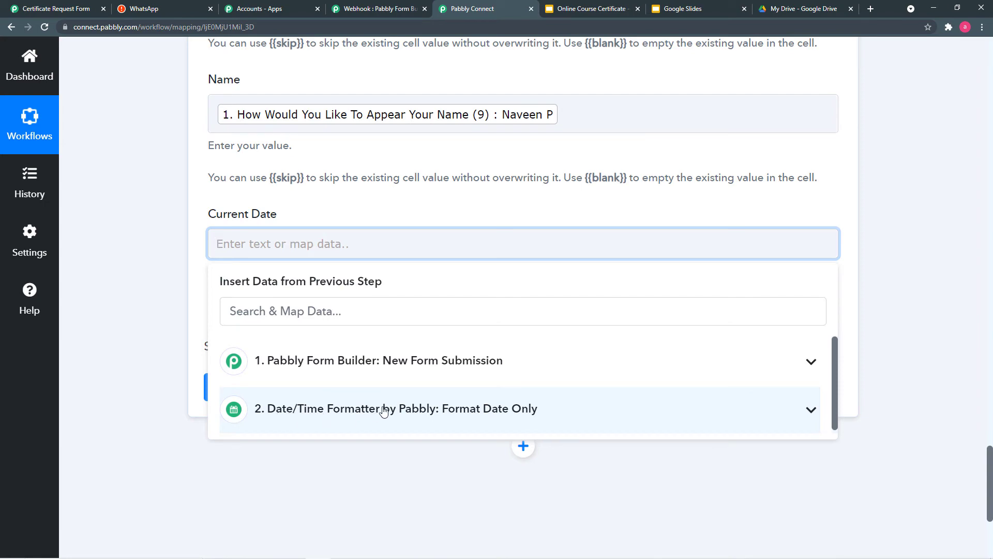
pyautogui.scroll(2, 153, 254)
pyautogui.scroll(15, 153, 254)
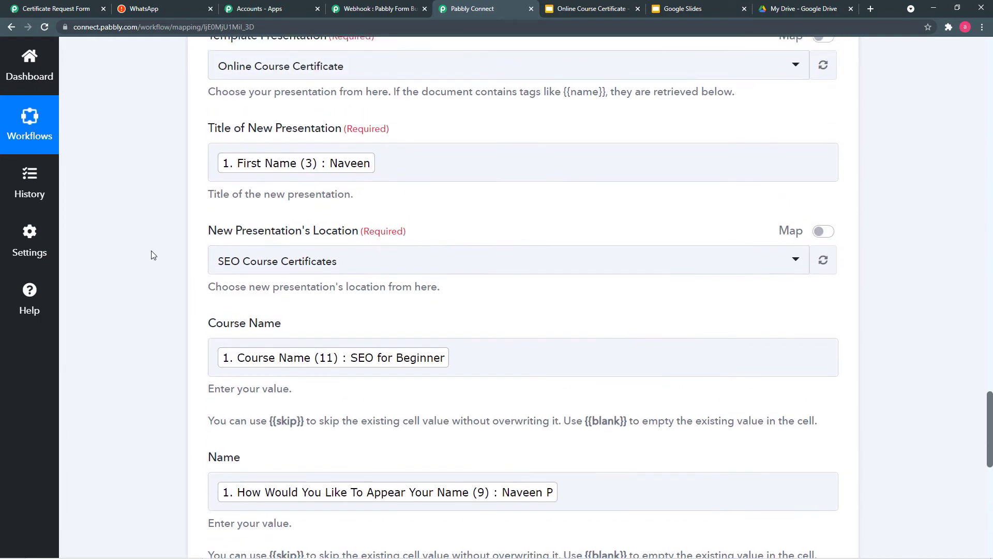
pyautogui.scroll(-18, 639, 321)
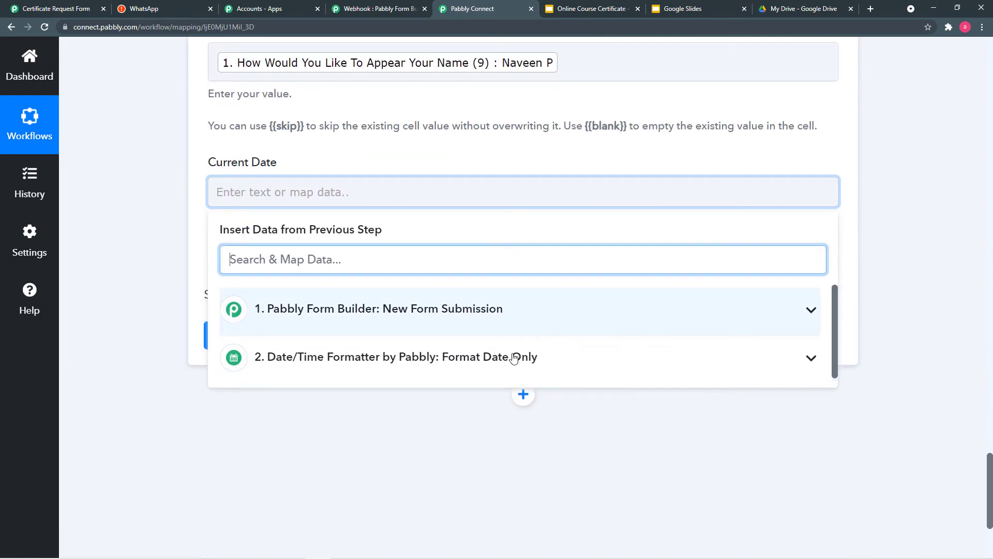
pyautogui.click(511, 360)
pyautogui.click(406, 421)
pyautogui.click(158, 282)
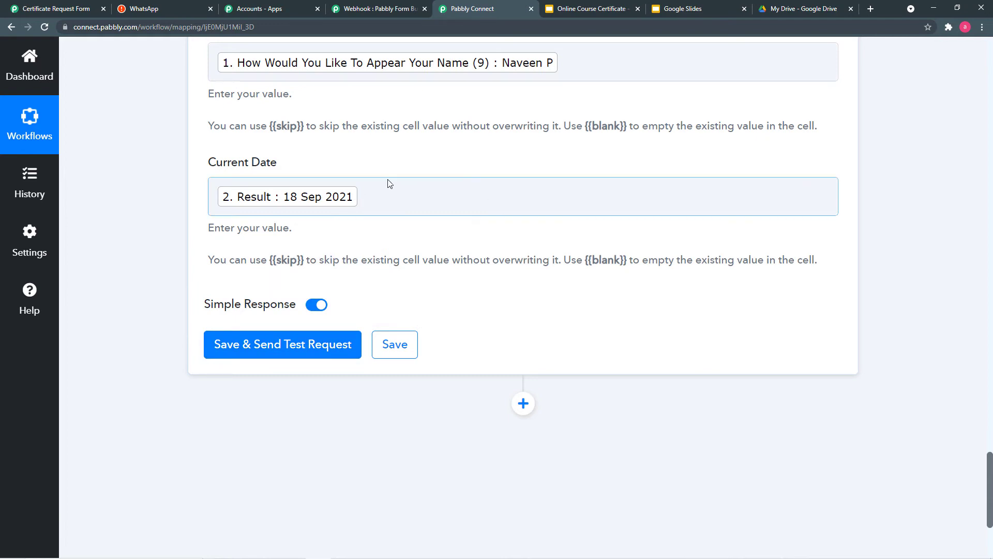
pyautogui.click(238, 351)
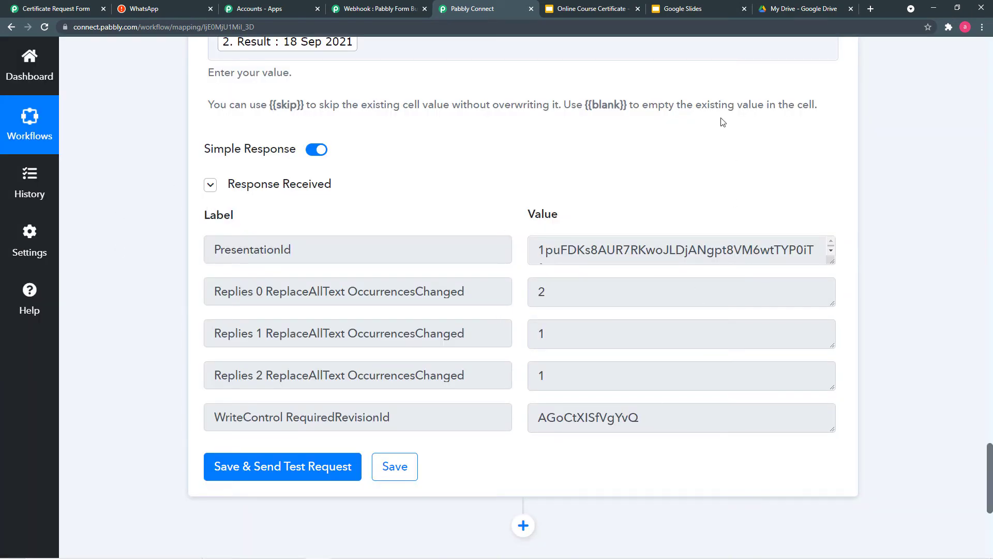
# - Switch to Google Drive's My Drive to look for the generated certificate
pyautogui.click(788, 10)
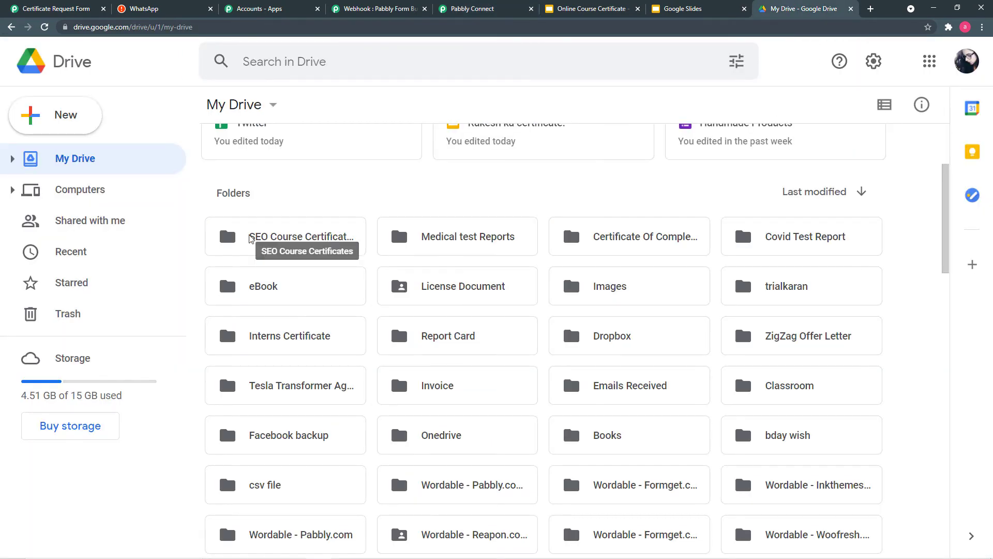
# - Open the new certificate in SEO Course Certificates to verify its name, course and date, then return to Pabbly Connect
pyautogui.doubleClick(304, 244)
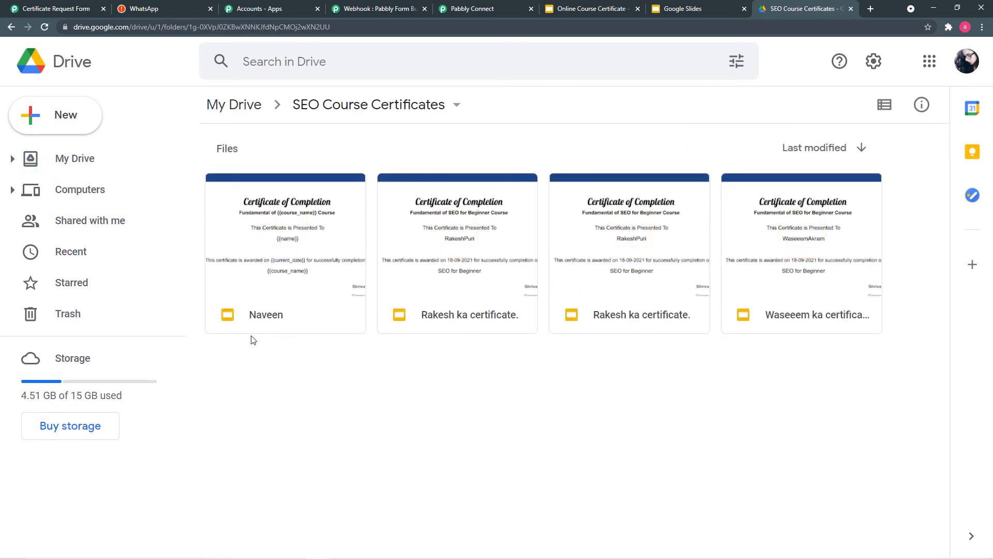
pyautogui.doubleClick(292, 300)
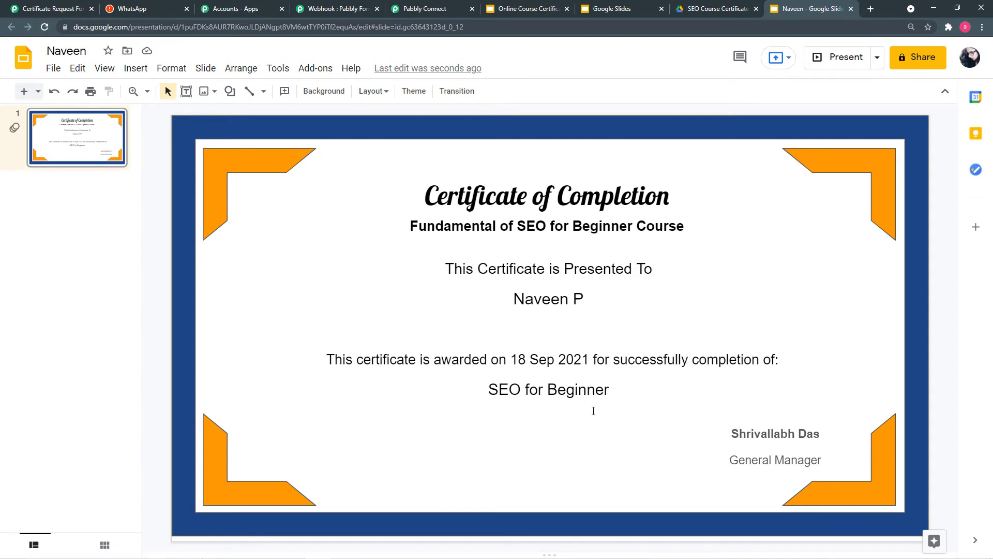
pyautogui.click(443, 10)
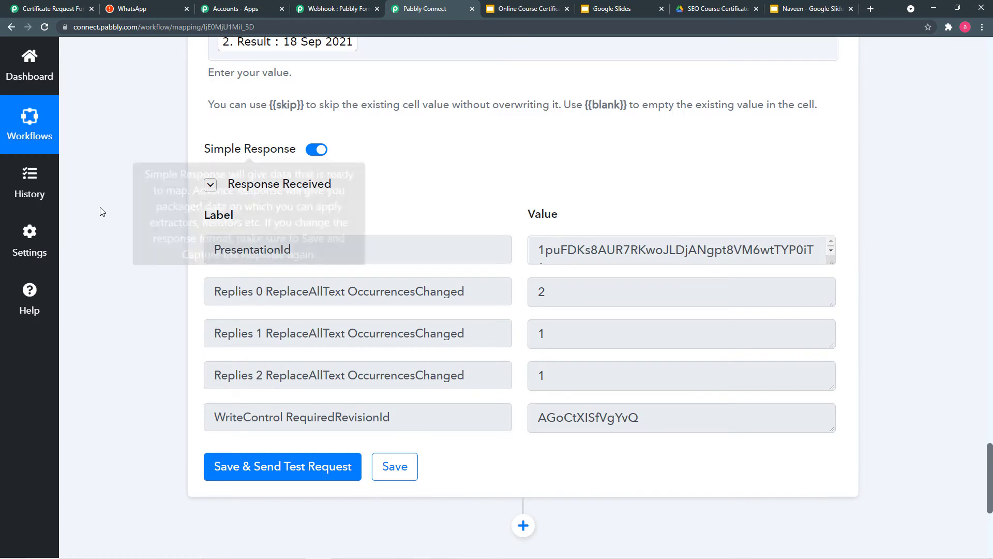
# - Add a new workflow step and search 'g' to choose Google Drive as its app
pyautogui.scroll(-1, 102, 223)
pyautogui.scroll(-4, 102, 223)
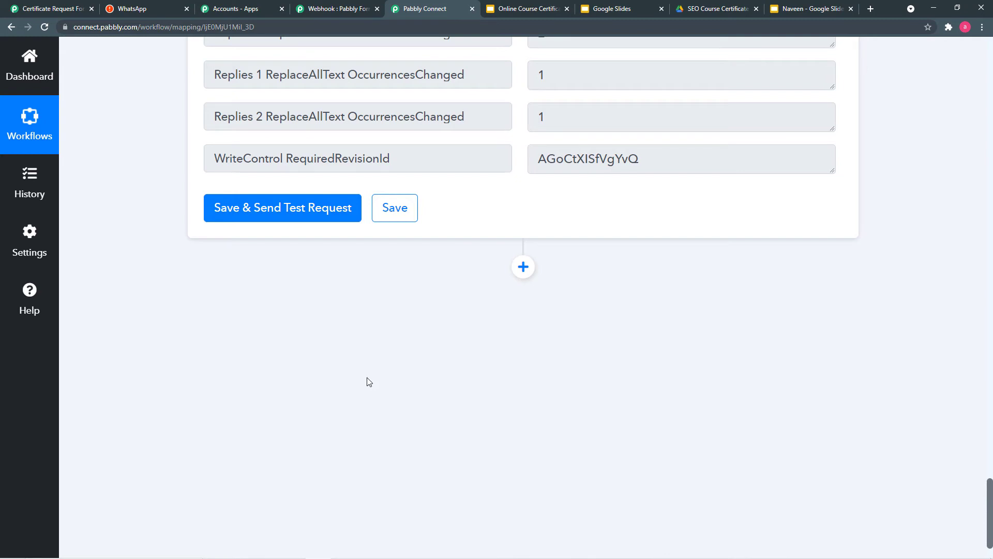
pyautogui.click(523, 267)
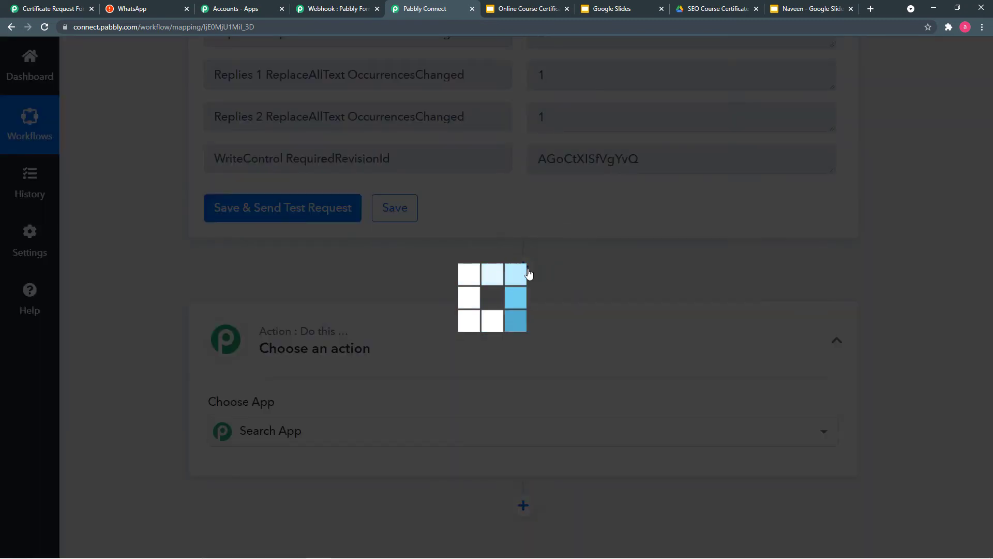
pyautogui.scroll(-2, 432, 430)
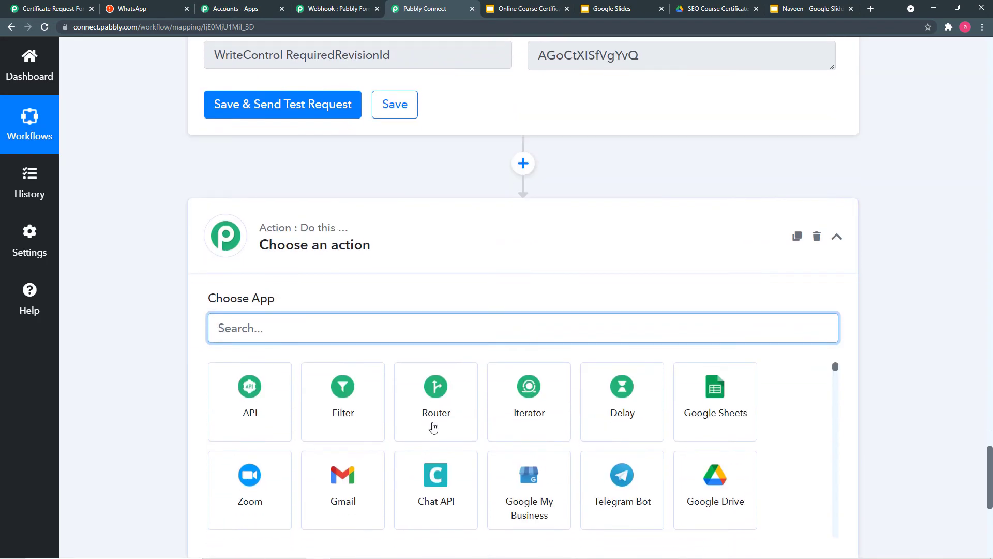
pyautogui.write('g')
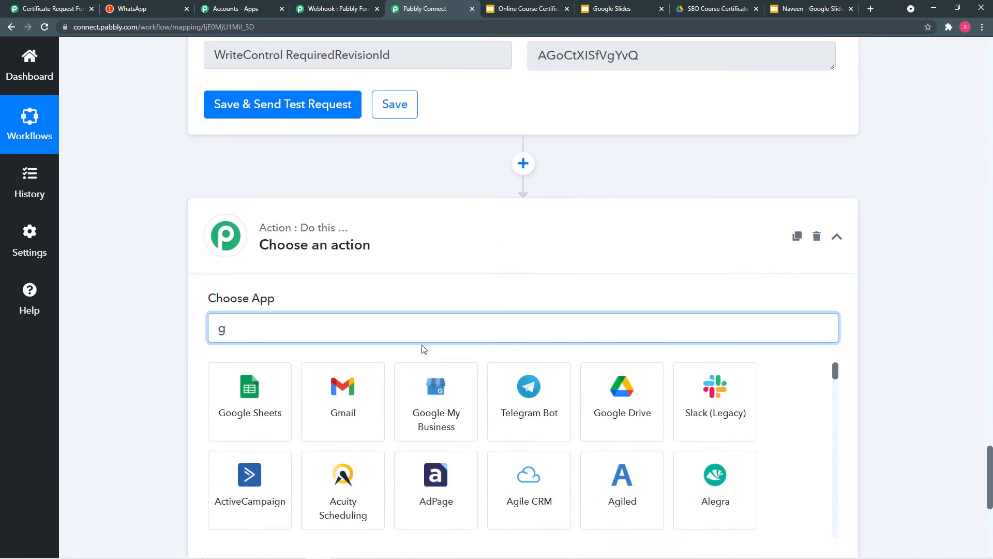
pyautogui.click(616, 414)
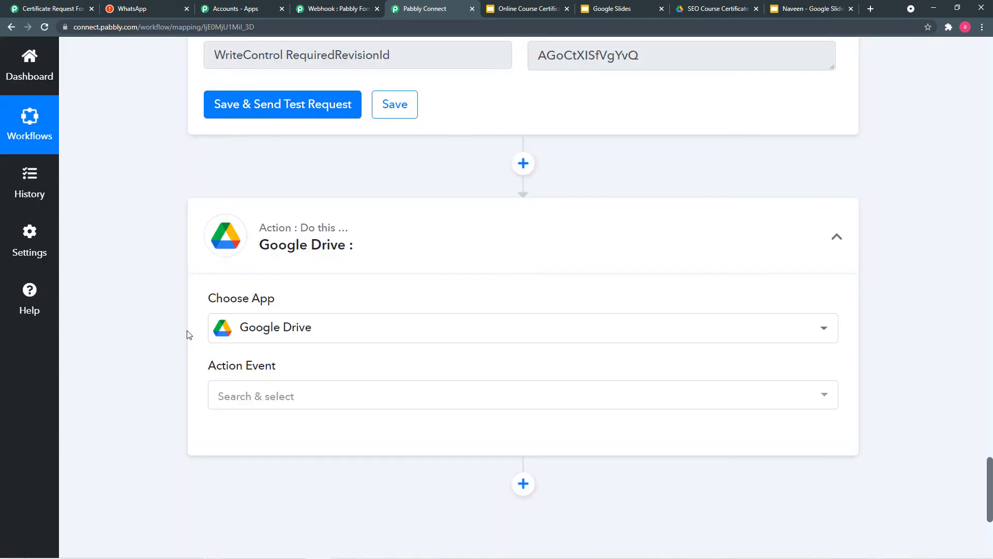
# - Set the Google Drive action event to Share a File With Anyone
pyautogui.scroll(-2, 189, 334)
pyautogui.click(260, 292)
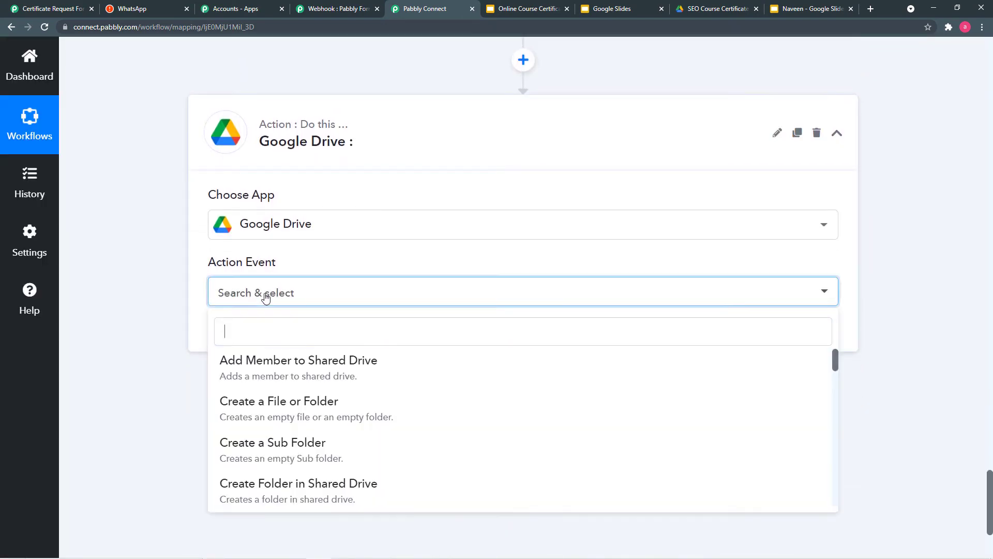
pyautogui.scroll(-2, 344, 461)
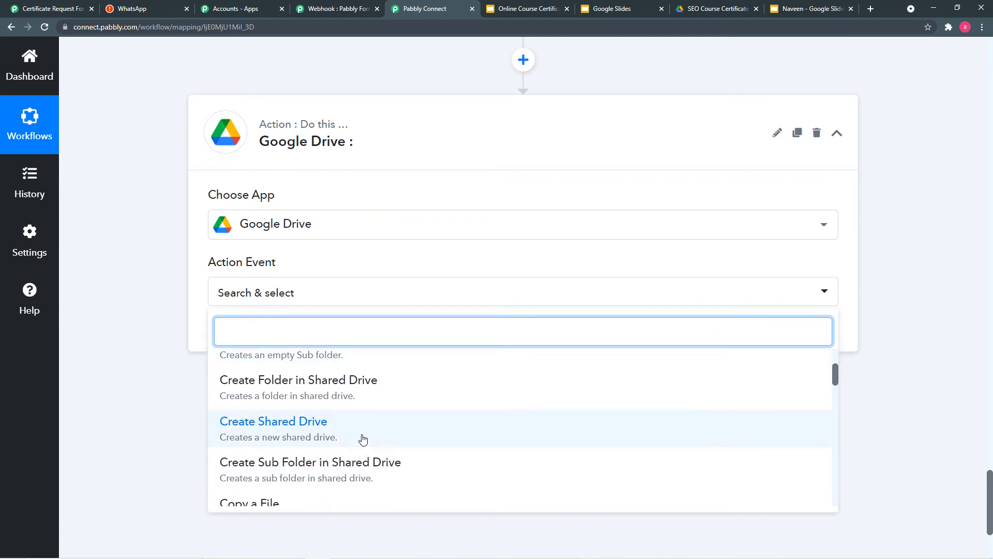
pyautogui.scroll(-2, 362, 439)
pyautogui.scroll(-4, 362, 440)
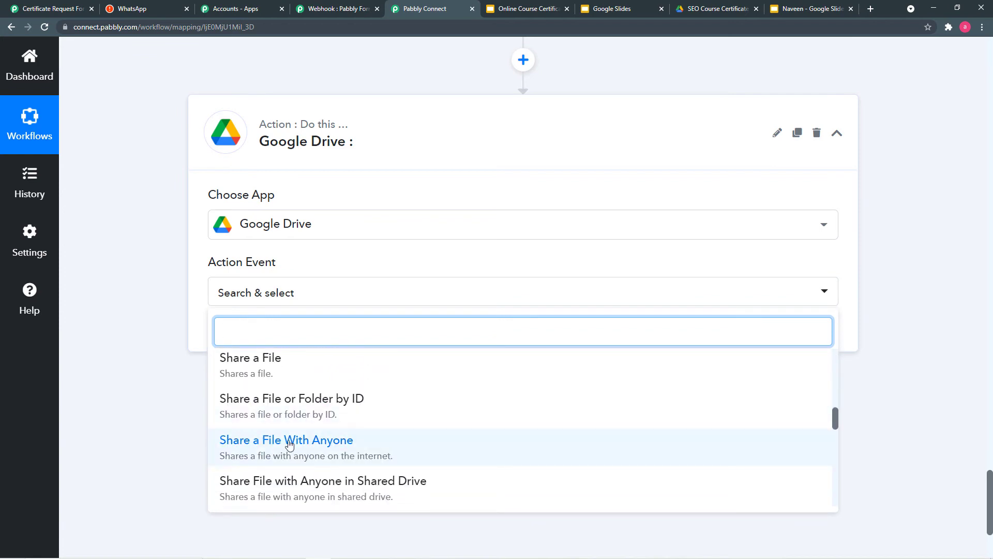
pyautogui.click(332, 451)
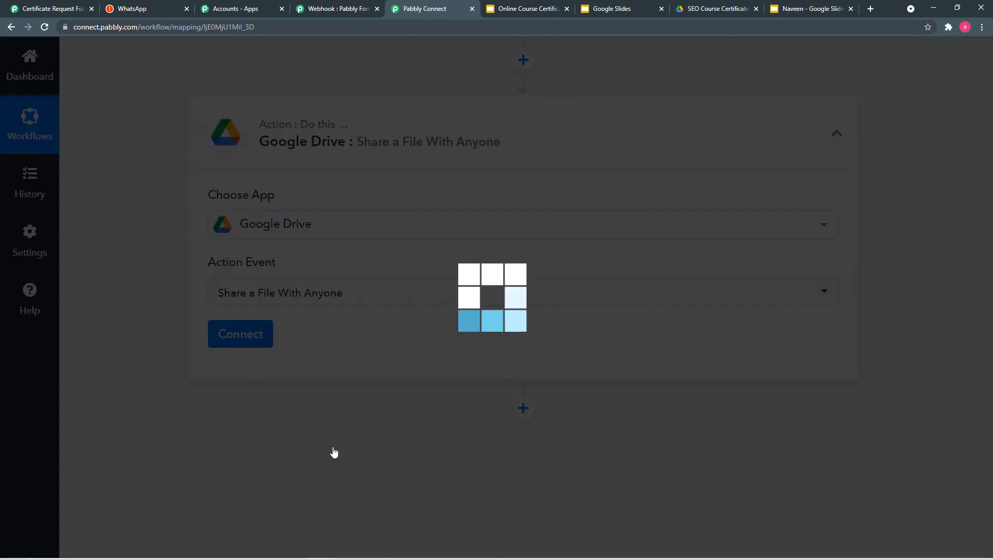
# - Create a new Google Drive connection, pick the Google account, and grant Pabbly Connect Drive access
pyautogui.click(230, 341)
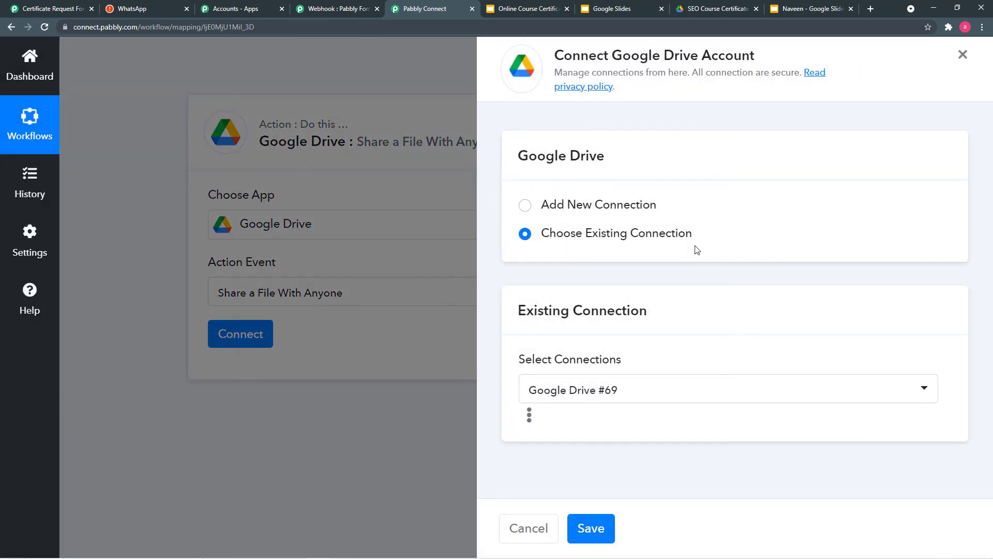
pyautogui.click(525, 205)
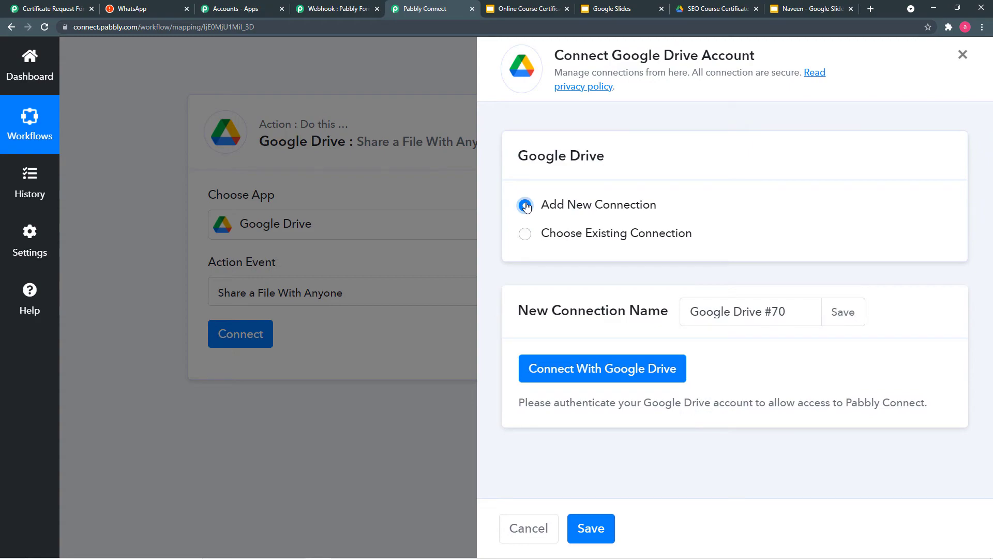
pyautogui.click(579, 377)
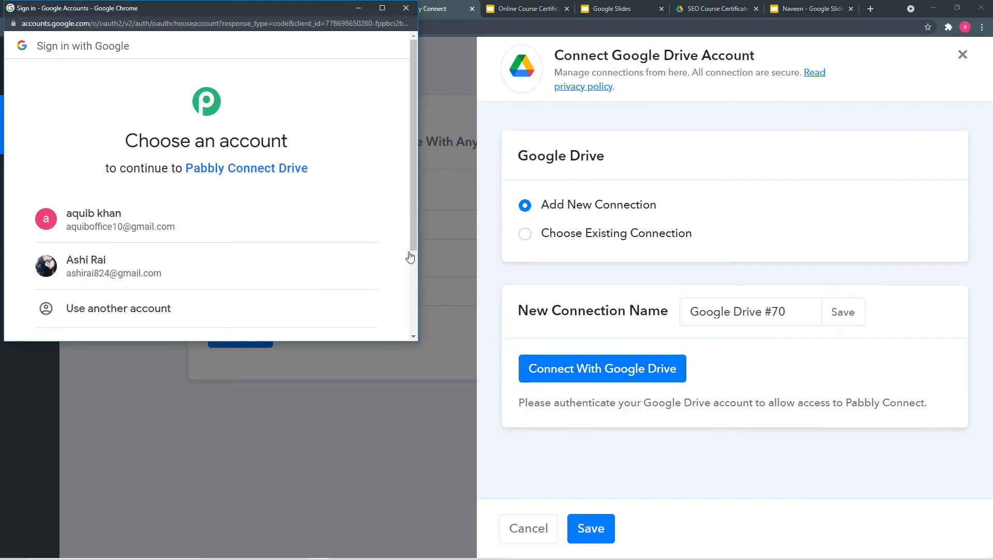
pyautogui.moveTo(414, 243); pyautogui.dragTo(414, 287)
pyautogui.click(210, 202)
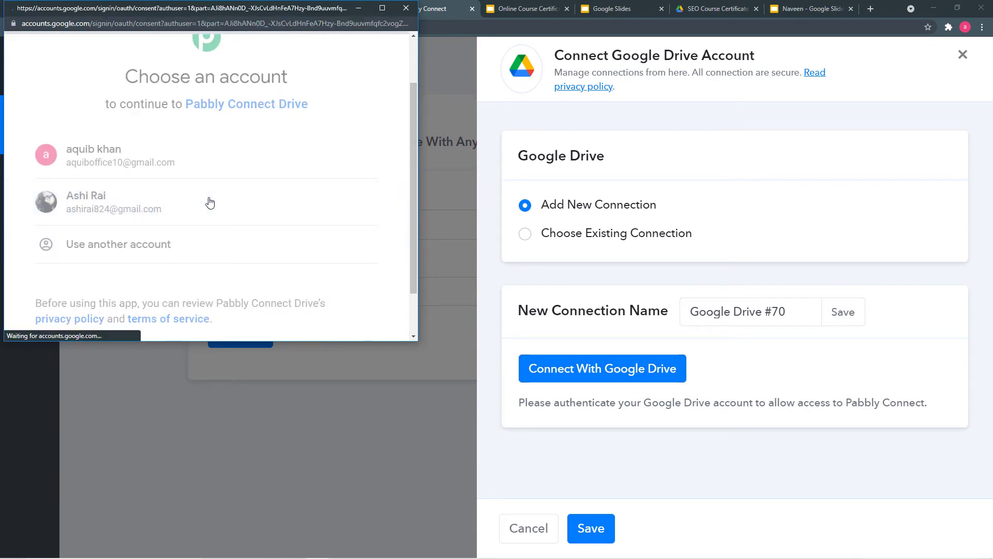
pyautogui.scroll(-2, 218, 177)
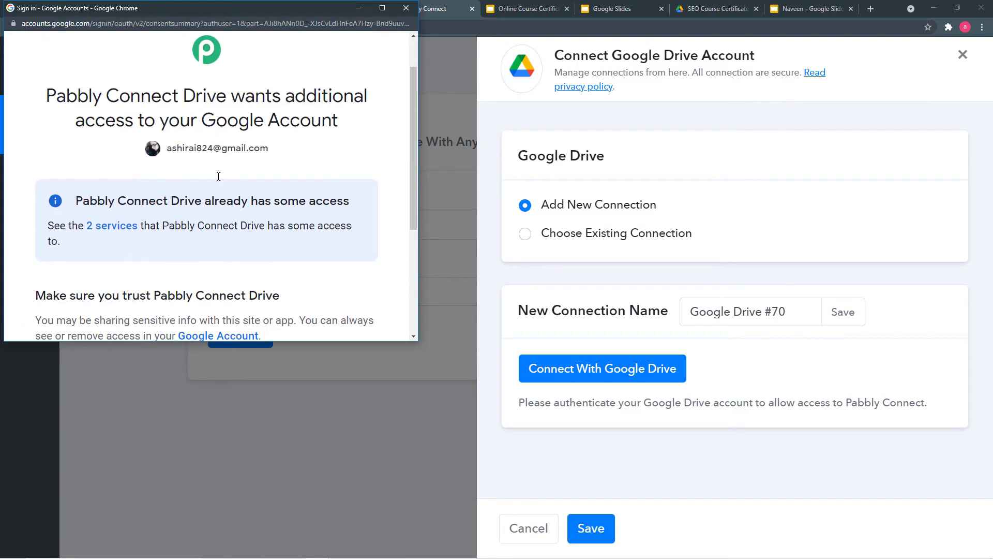
pyautogui.scroll(-3, 312, 163)
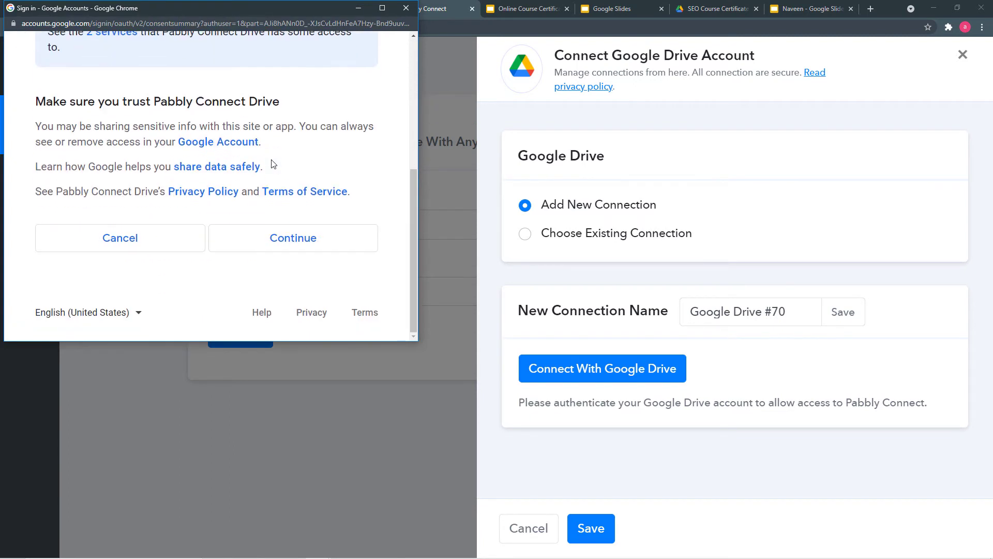
pyautogui.click(294, 243)
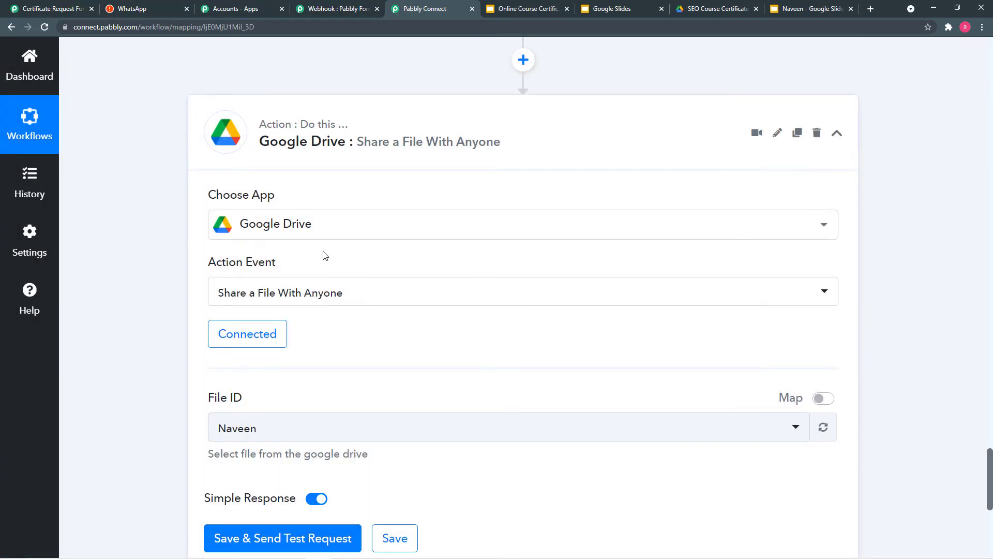
pyautogui.scroll(-1, 384, 324)
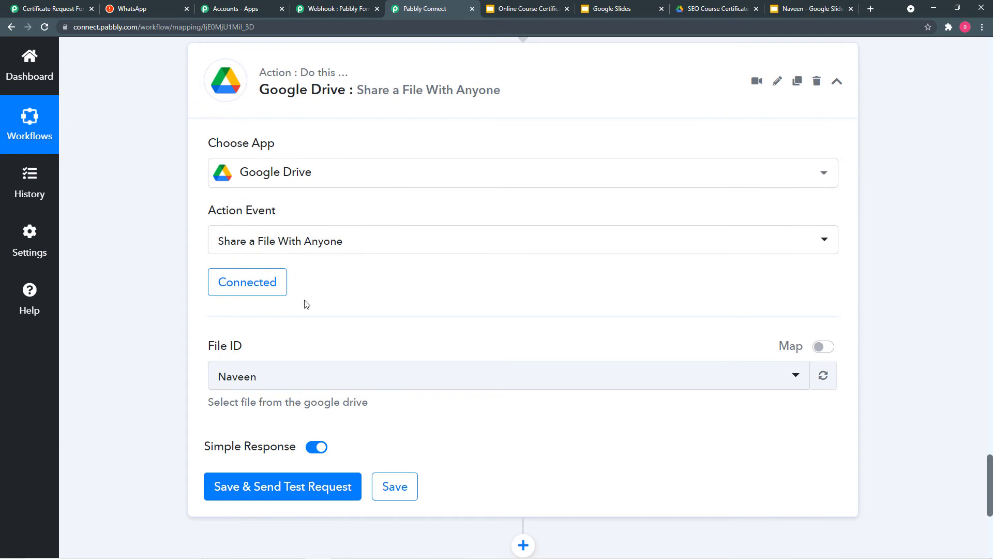
pyautogui.scroll(-1, 437, 294)
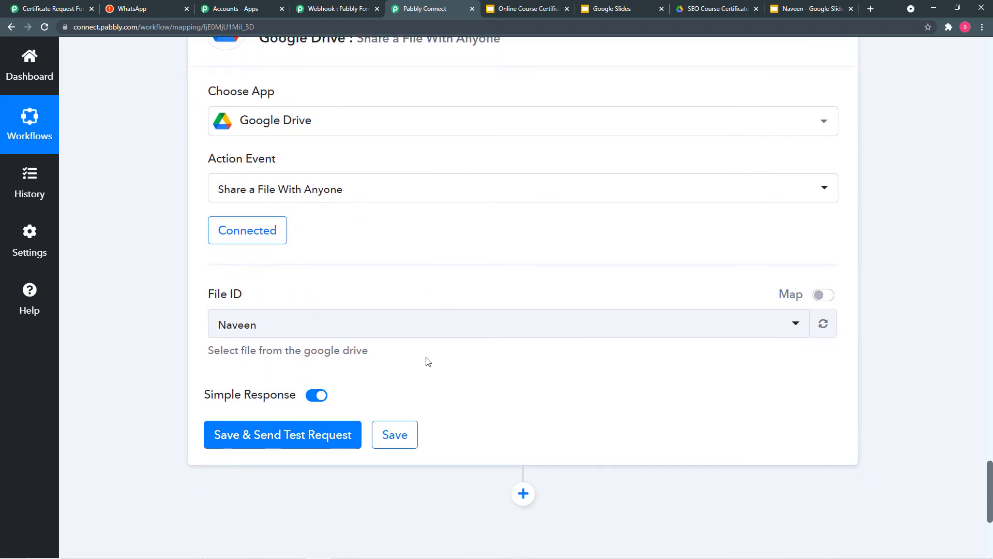
pyautogui.click(331, 337)
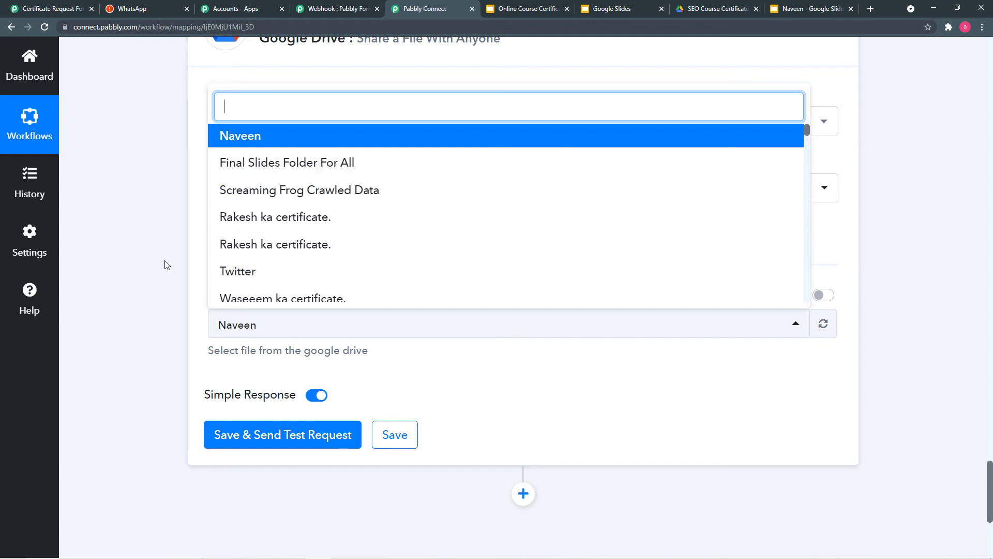
pyautogui.click(801, 9)
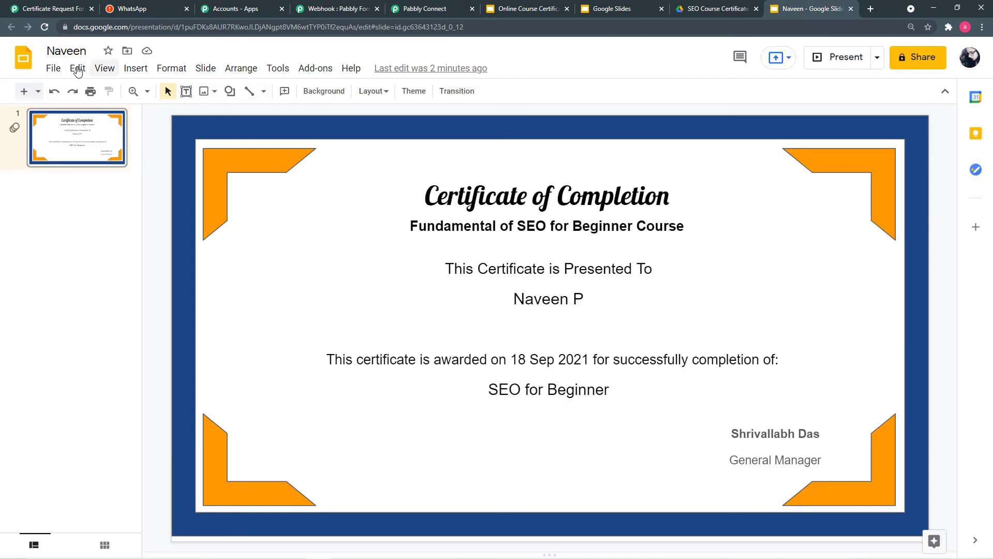
pyautogui.click(417, 11)
pyautogui.click(266, 138)
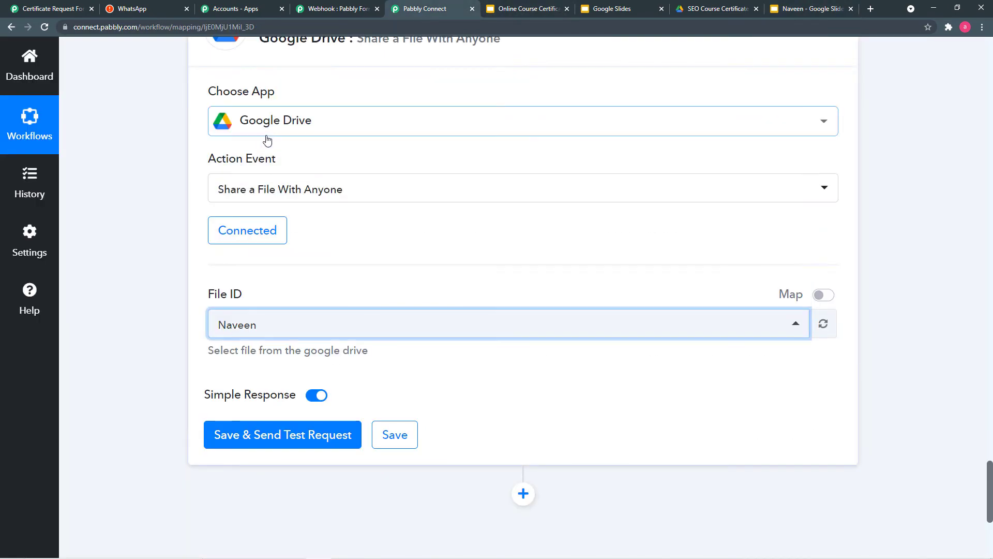
pyautogui.click(133, 269)
pyautogui.scroll(-1, 217, 409)
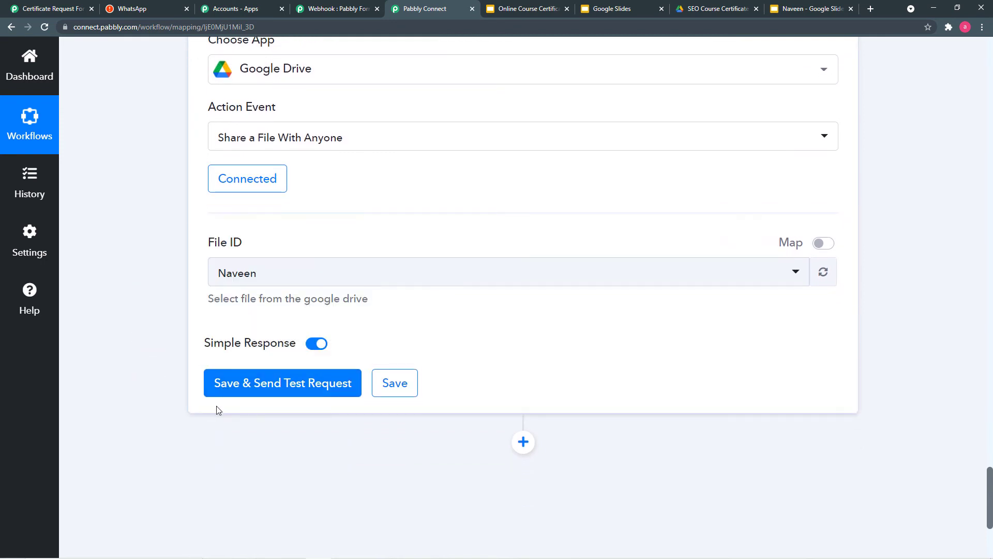
# - Save and test-share Naveen with anyone, then review the returned share links
pyautogui.click(288, 393)
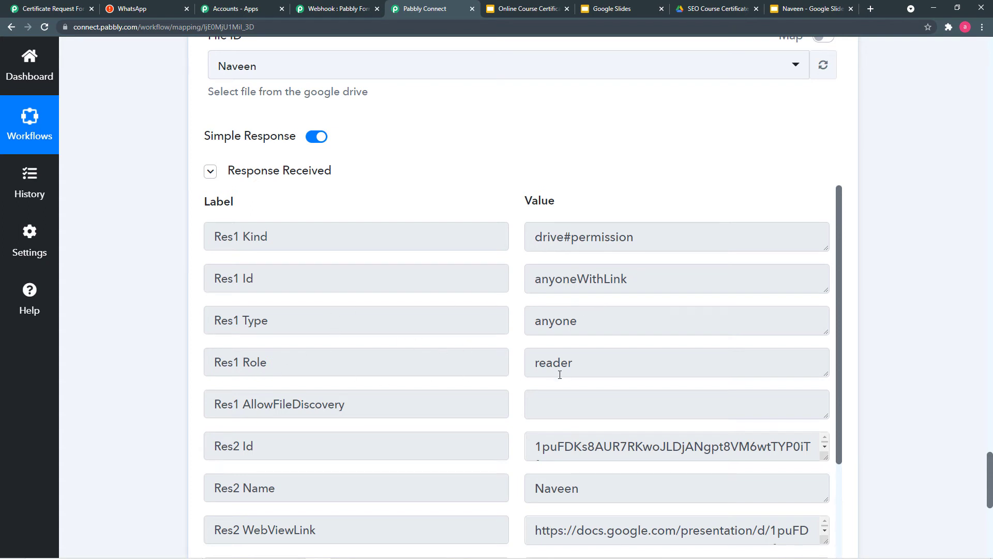
pyautogui.scroll(-5, 560, 375)
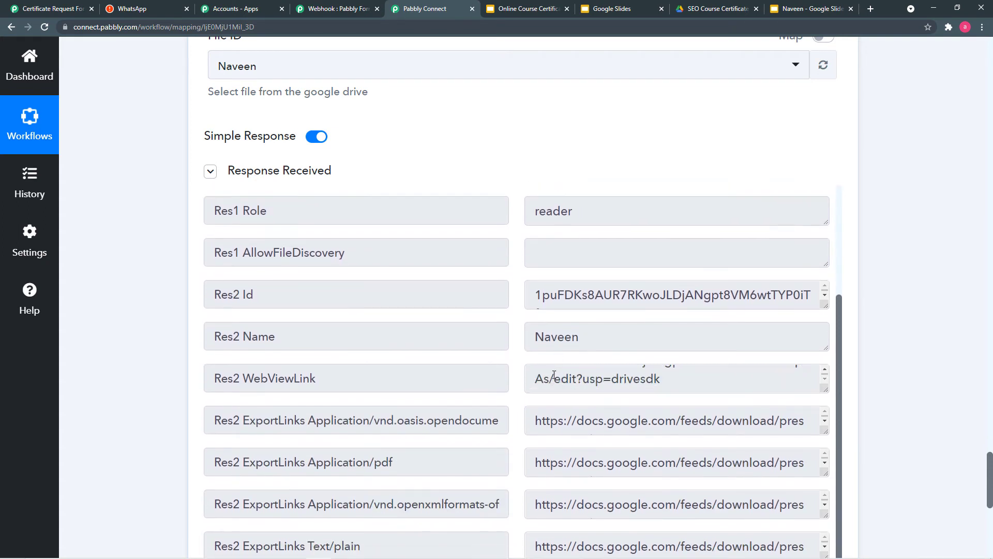
pyautogui.scroll(-1, 313, 437)
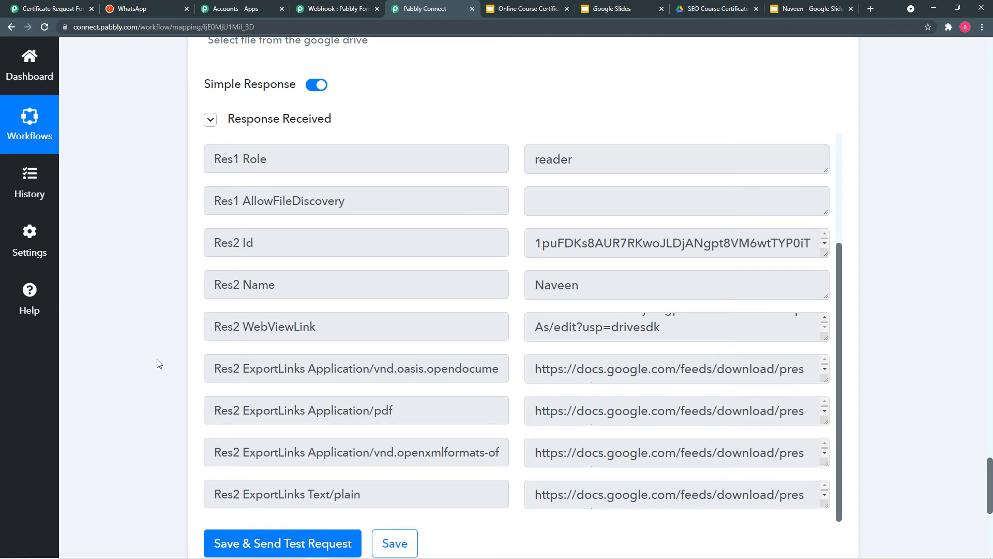
pyautogui.scroll(-3, 159, 363)
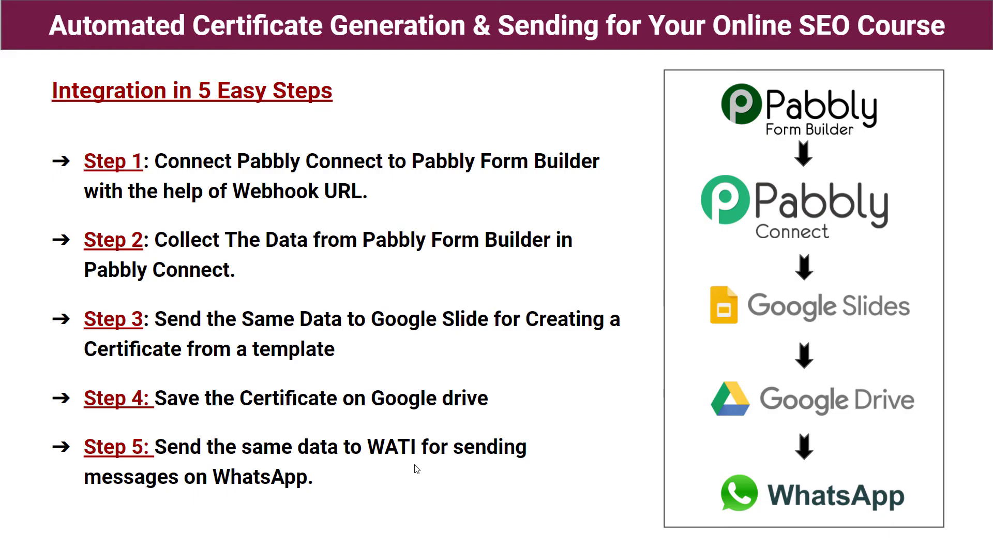
# - Return to the workflow and add a new action step below the Google Drive step
pyautogui.hotkey('alt', 'Tab')
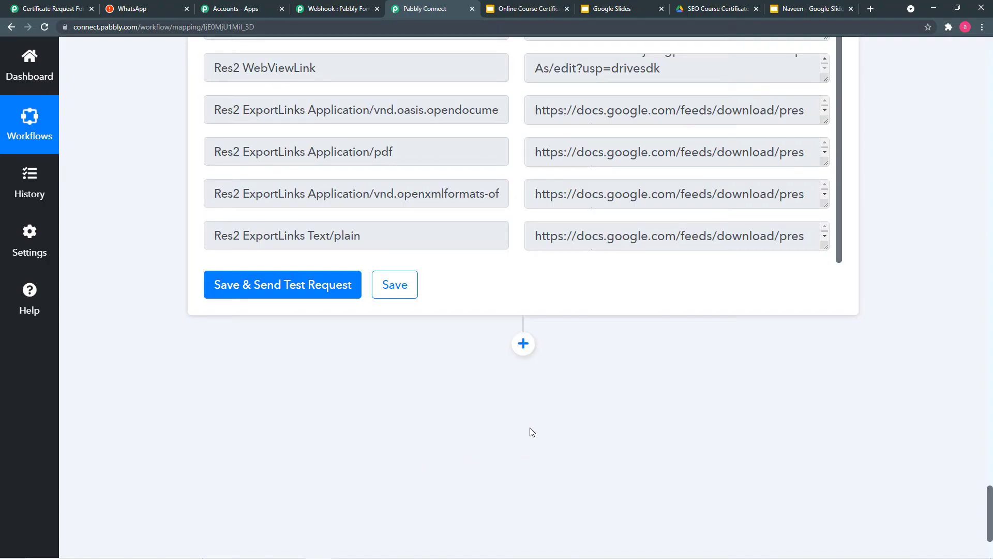
pyautogui.click(524, 344)
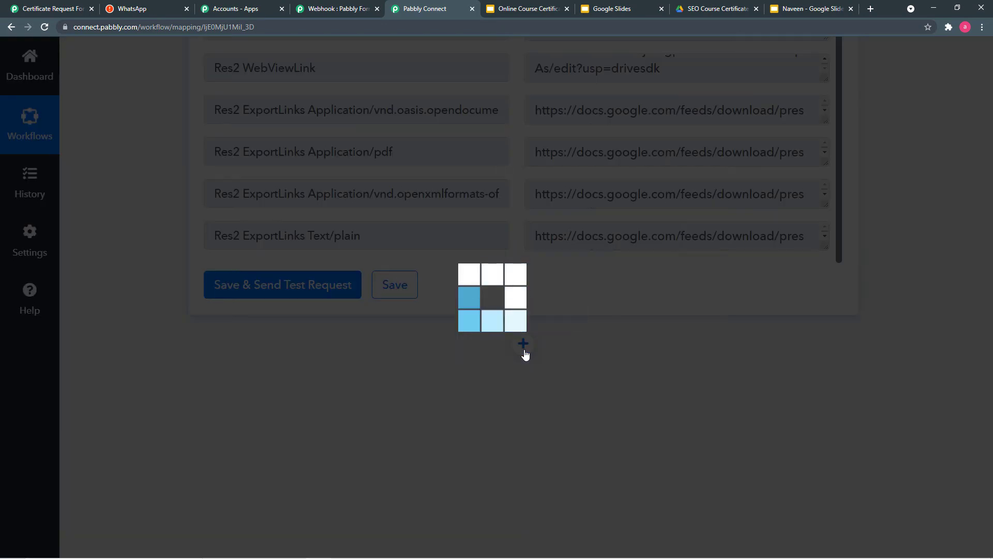
# - Search 'wat' to make WATI the step's app, with the Send Template Message event
pyautogui.scroll(-4, 505, 356)
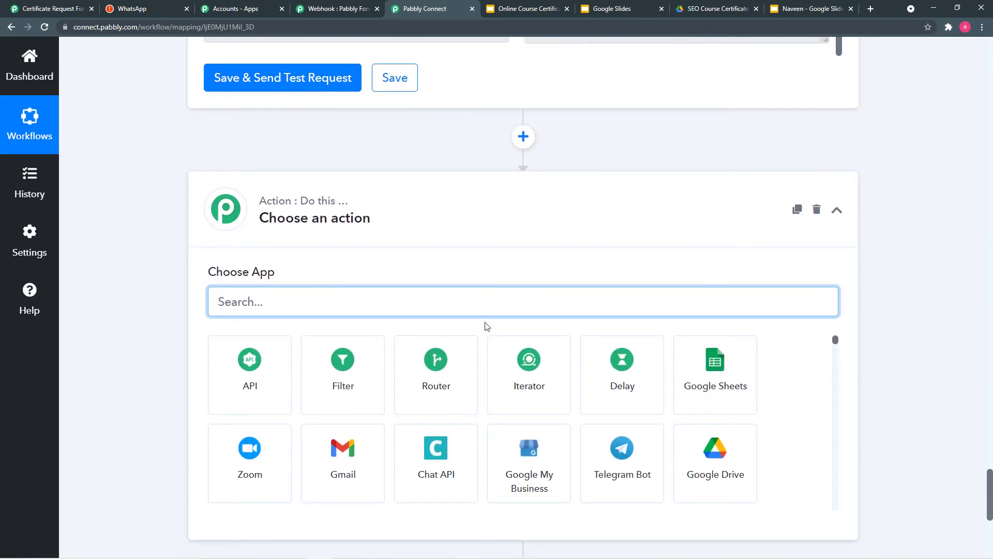
pyautogui.write('wati')
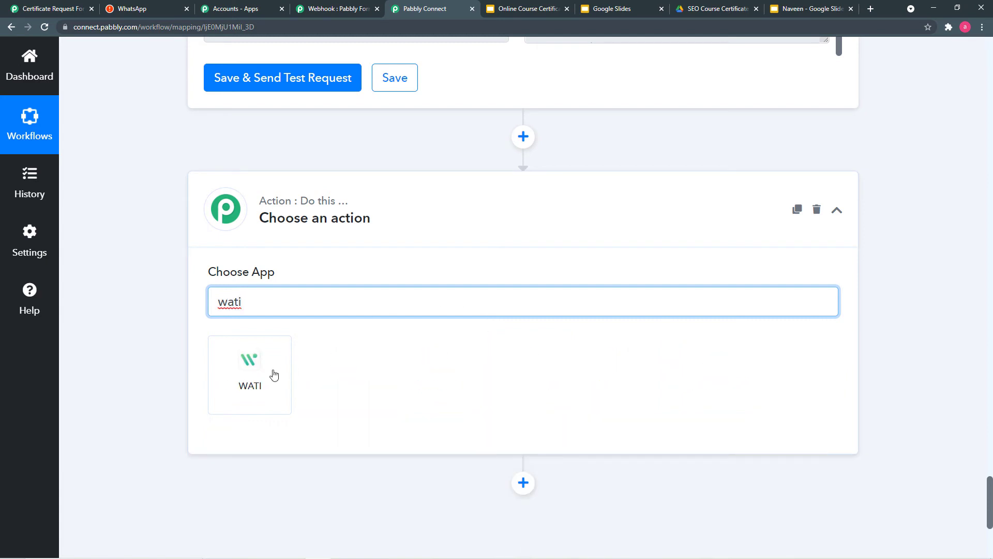
pyautogui.click(274, 374)
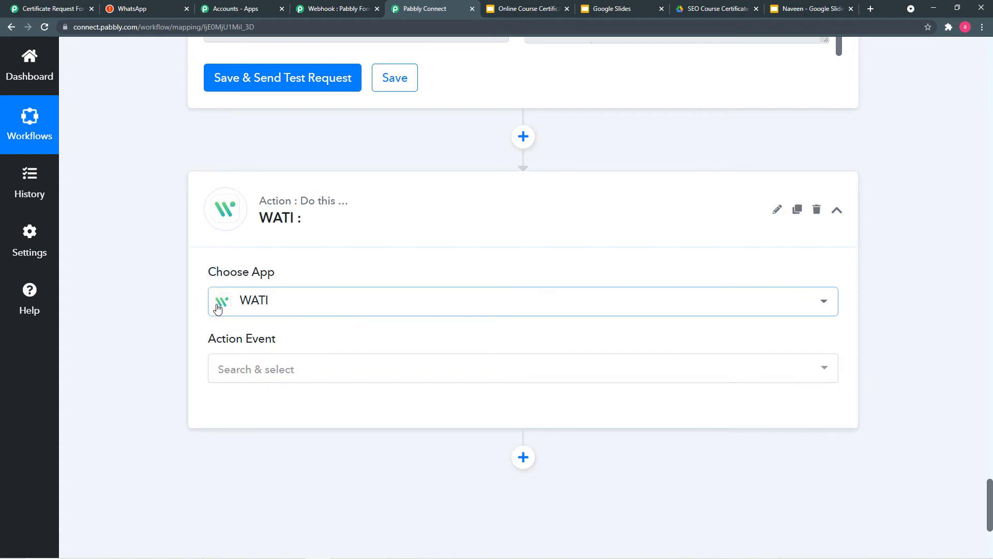
pyautogui.click(314, 376)
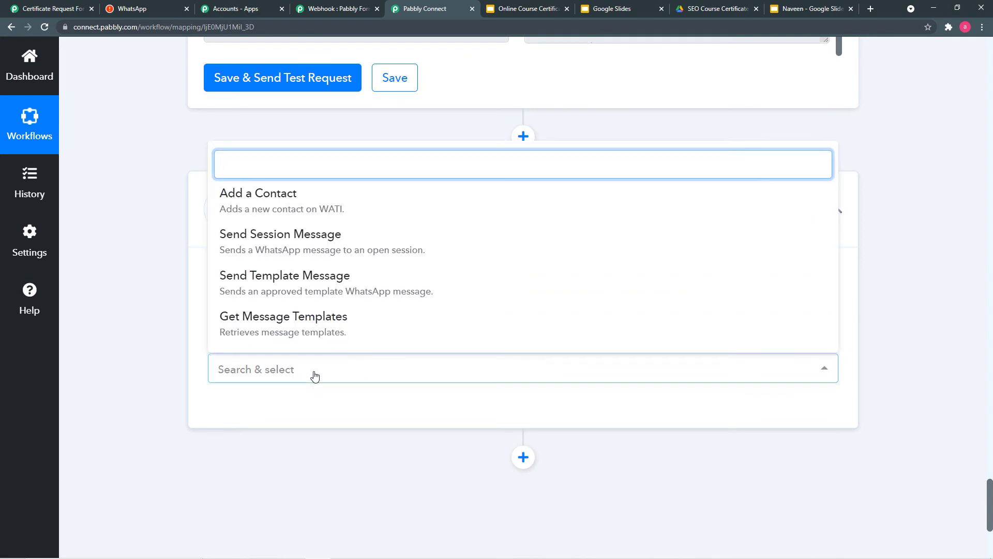
pyautogui.click(321, 283)
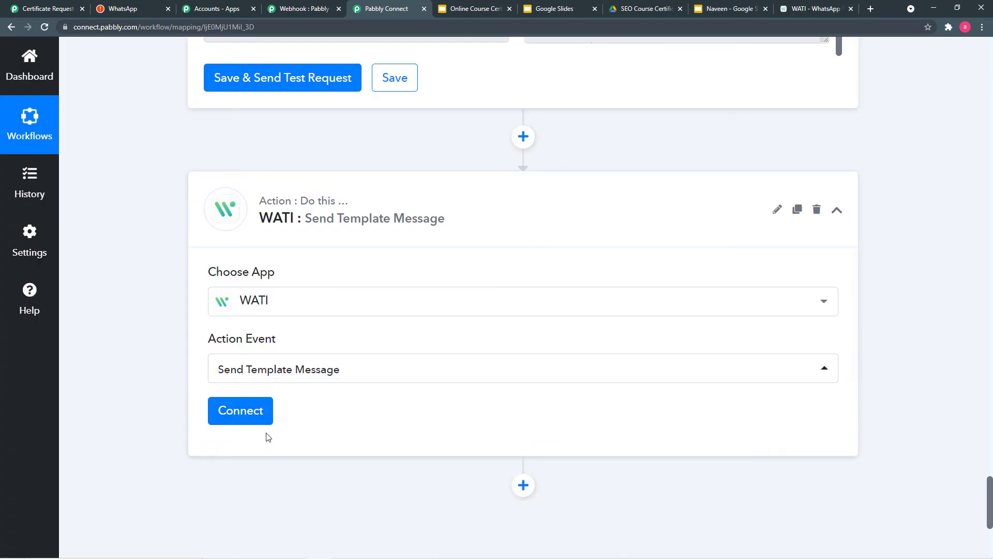
# - Add a new WATI connection, WATI #63, and scroll to its API Endpoint and Access Token fields
pyautogui.click(243, 420)
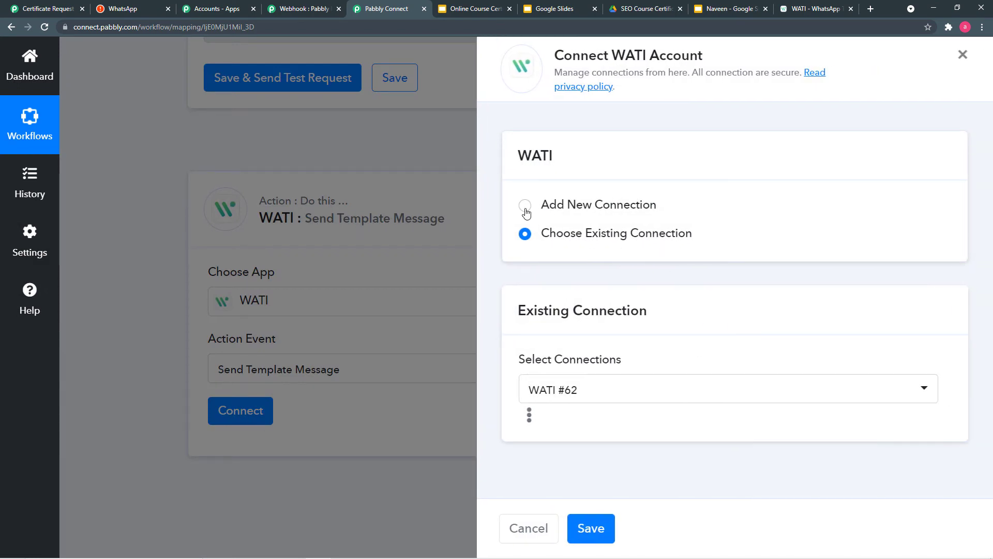
pyautogui.click(525, 207)
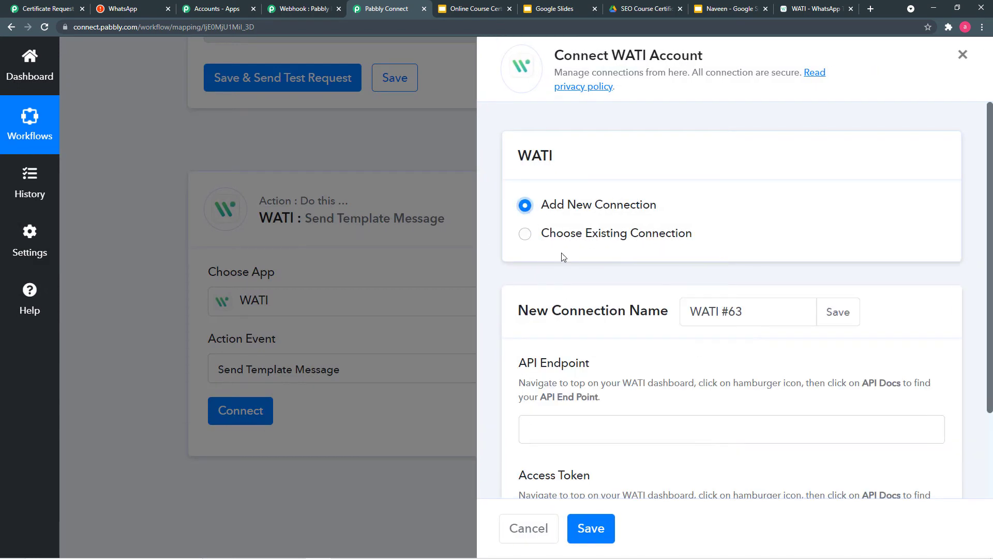
pyautogui.scroll(-1, 579, 310)
pyautogui.scroll(-2, 579, 310)
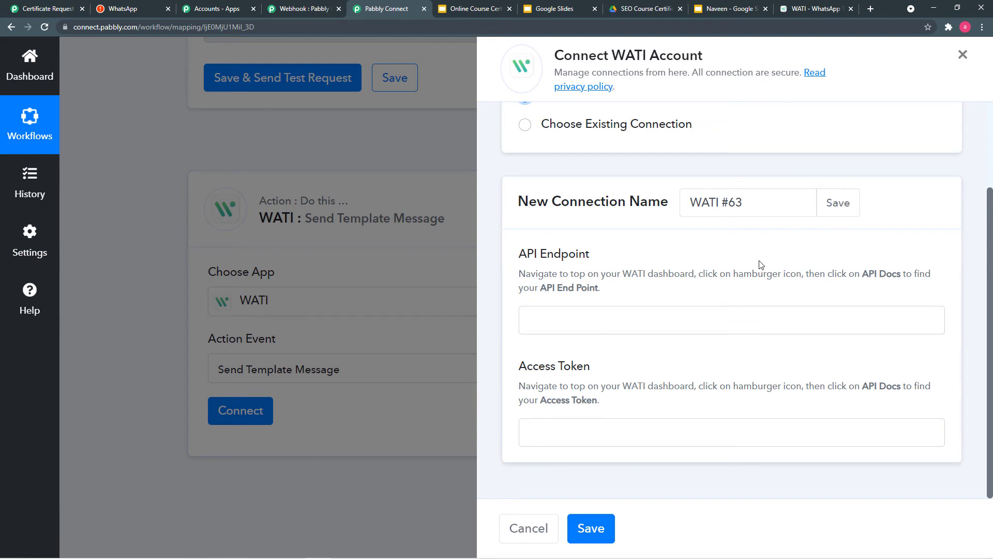
pyautogui.click(808, 8)
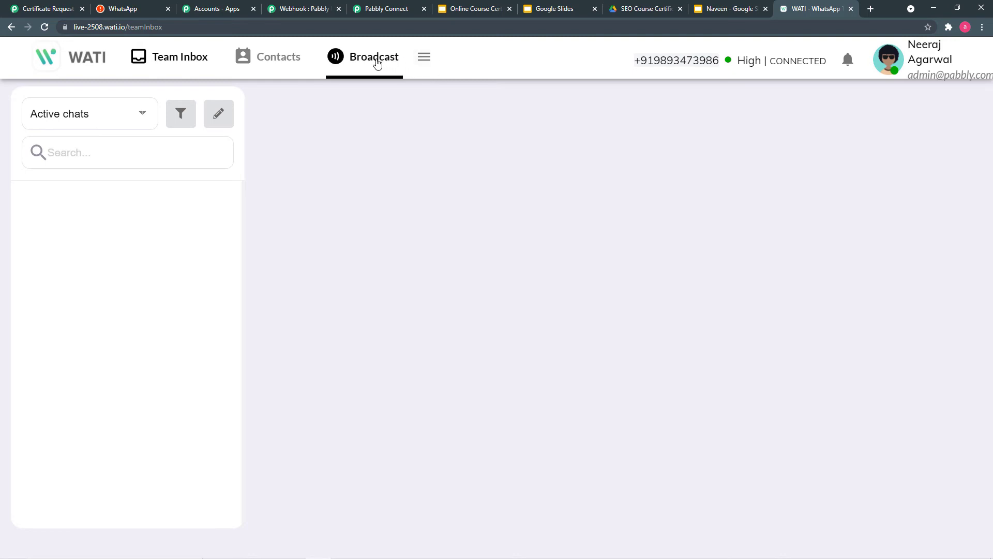
pyautogui.click(425, 57)
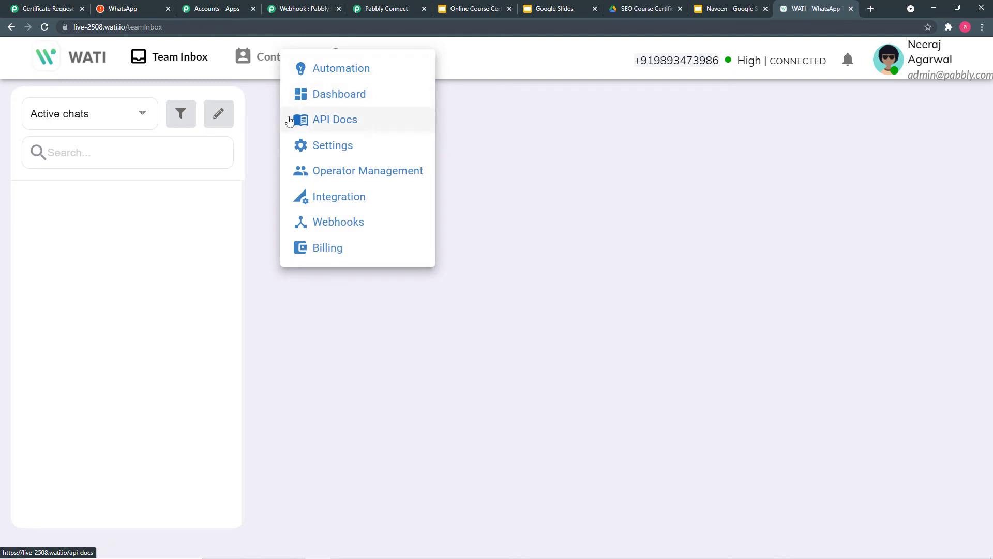
pyautogui.click(346, 126)
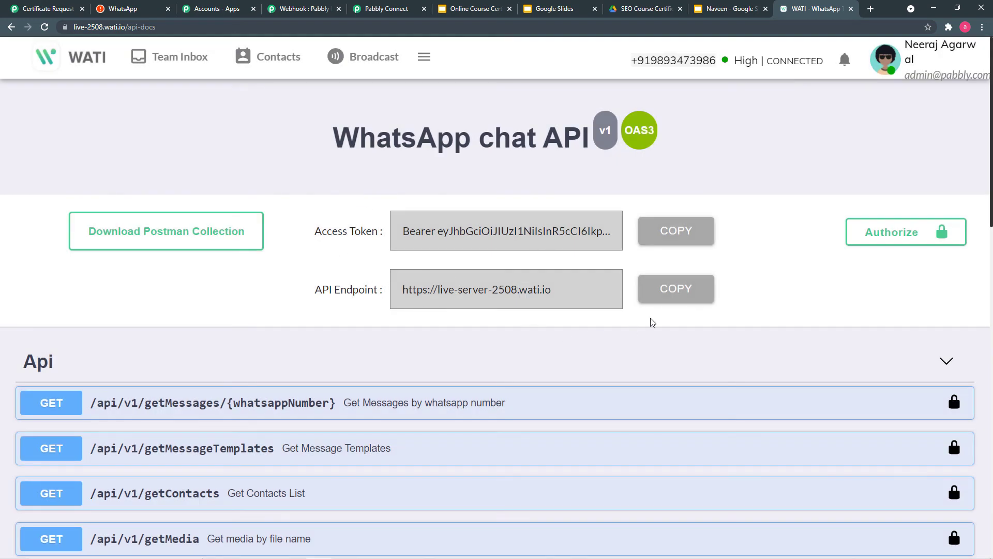
pyautogui.click(692, 293)
pyautogui.click(373, 10)
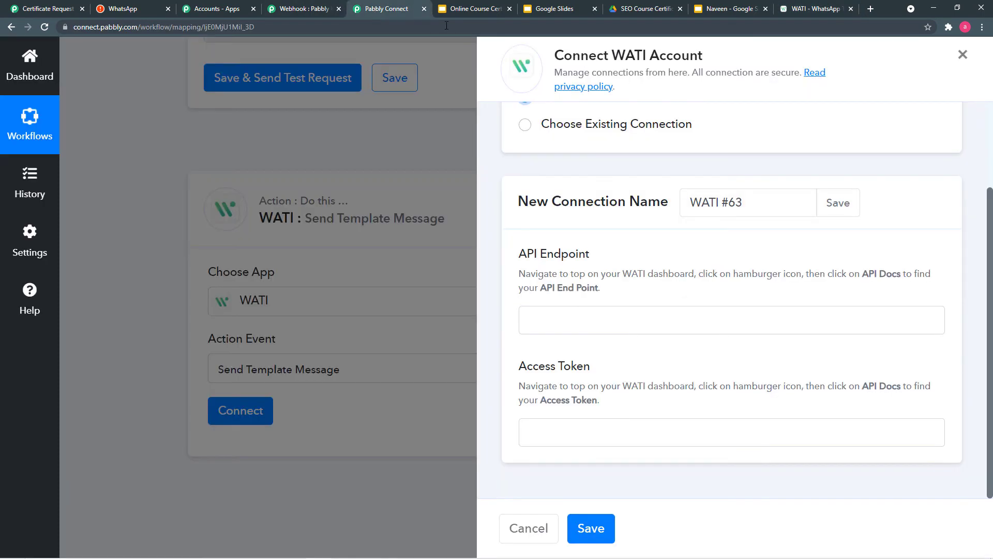
# - Paste the WATI API endpoint and the copied access token into the connection and save it
pyautogui.rightClick(548, 318)
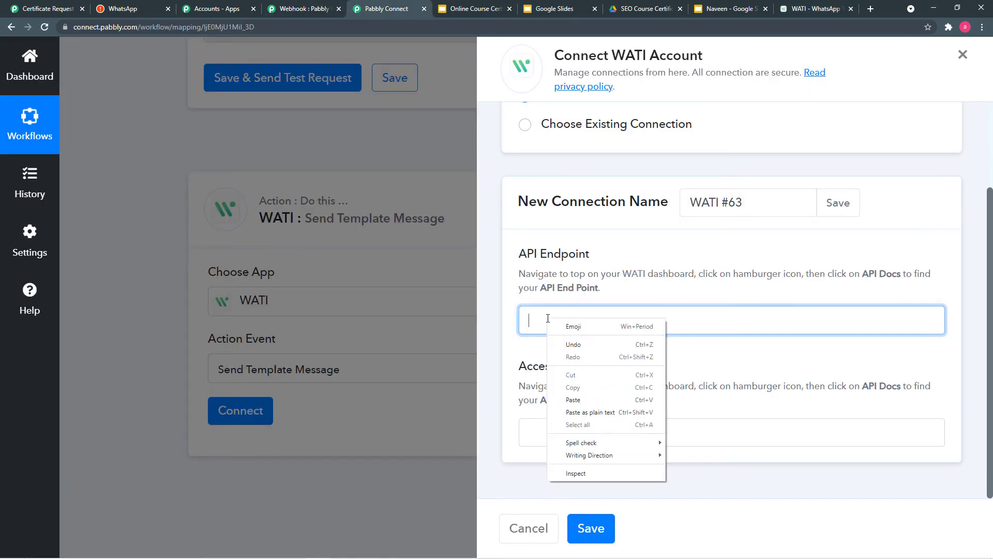
pyautogui.click(573, 400)
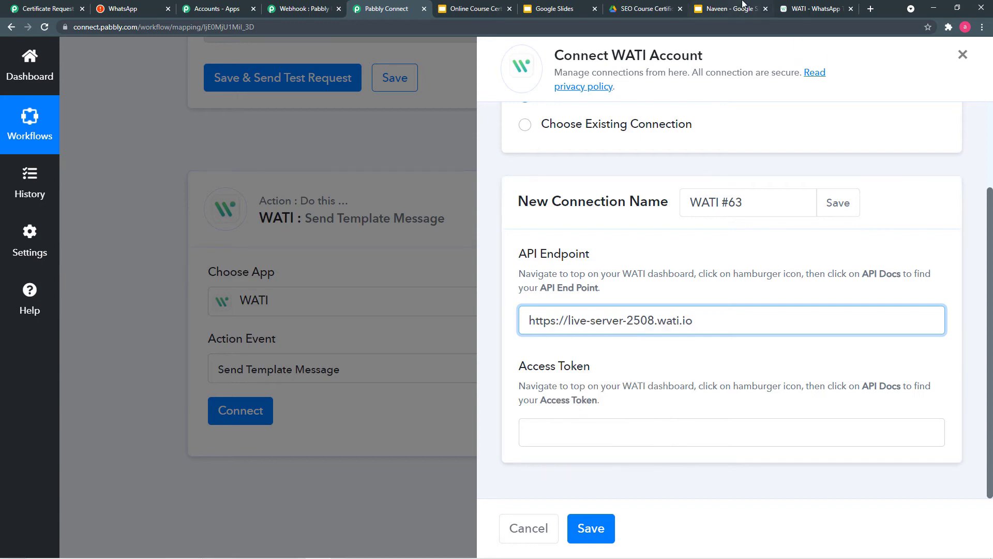
pyautogui.click(805, 6)
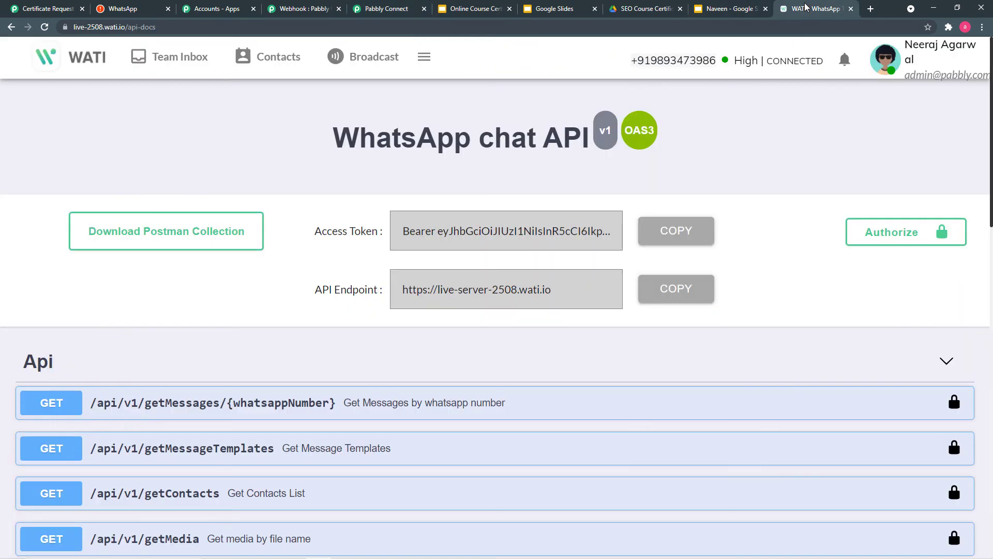
pyautogui.click(681, 230)
pyautogui.click(372, 9)
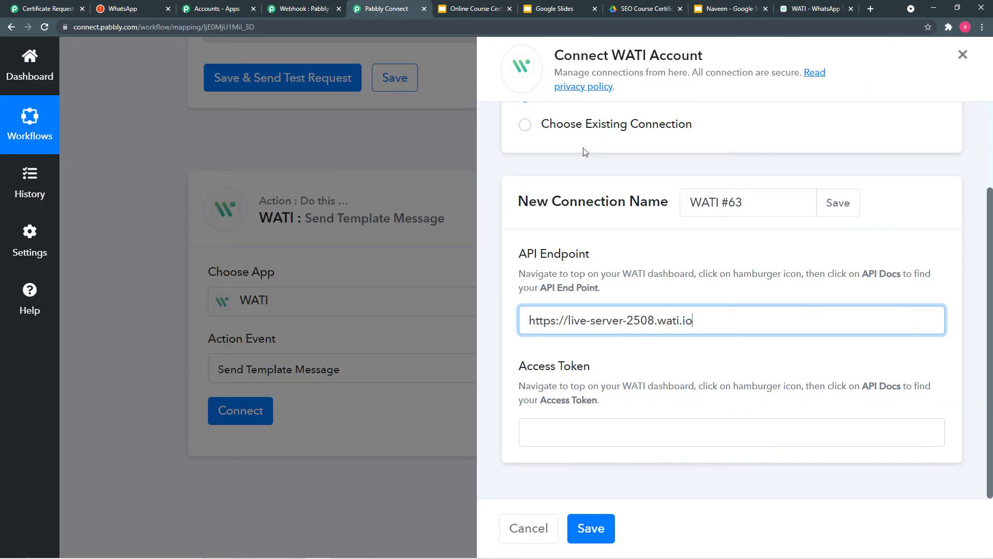
pyautogui.rightClick(548, 426)
pyautogui.click(574, 345)
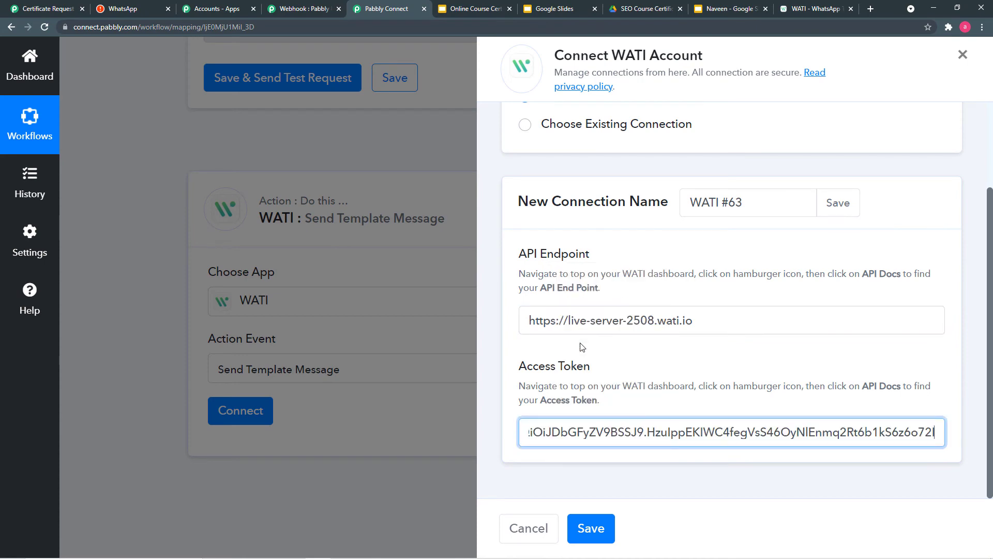
pyautogui.click(589, 529)
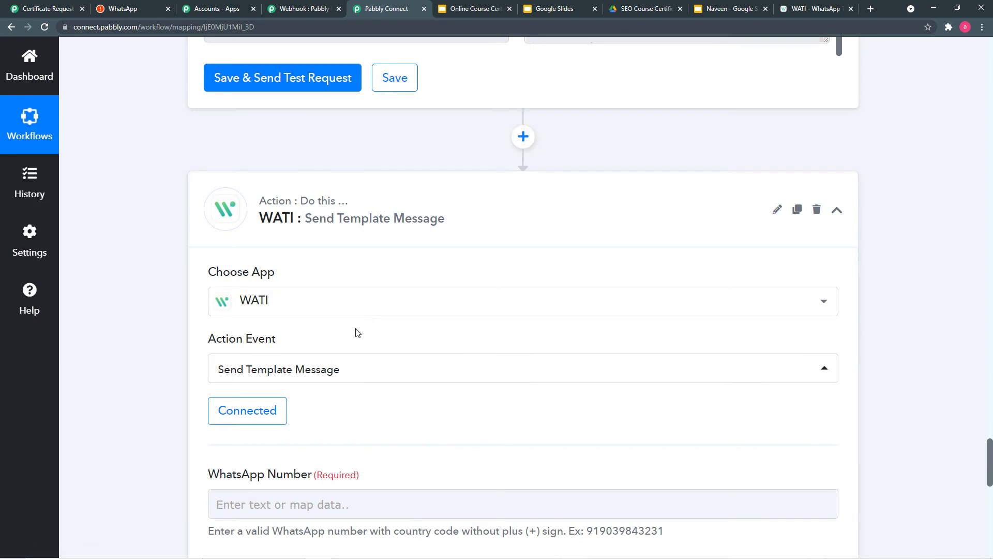
# - Map the form submission's Phone Number into WhatsApp Number, then switch to the WATI dashboard
pyautogui.scroll(-2, 350, 335)
pyautogui.scroll(-1, 377, 315)
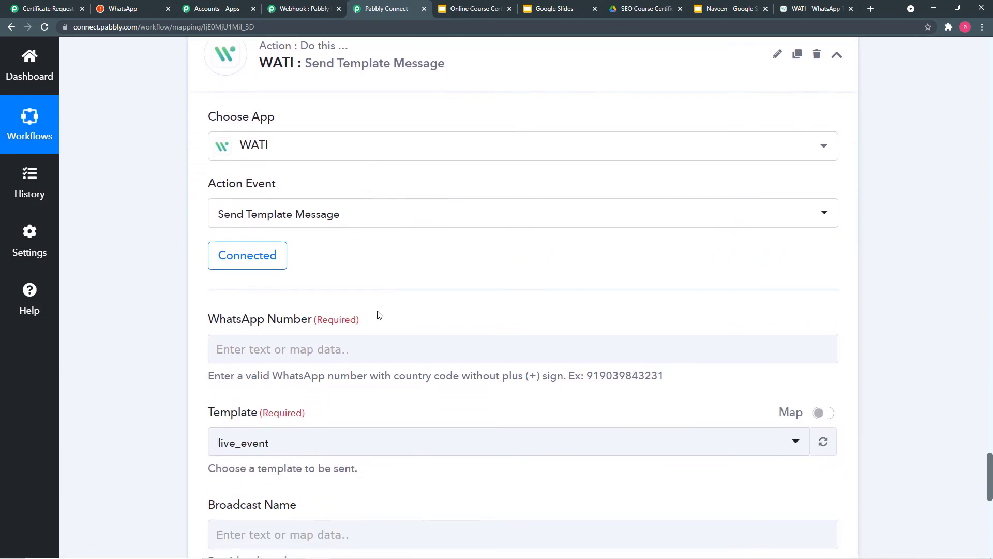
pyautogui.scroll(-1, 437, 261)
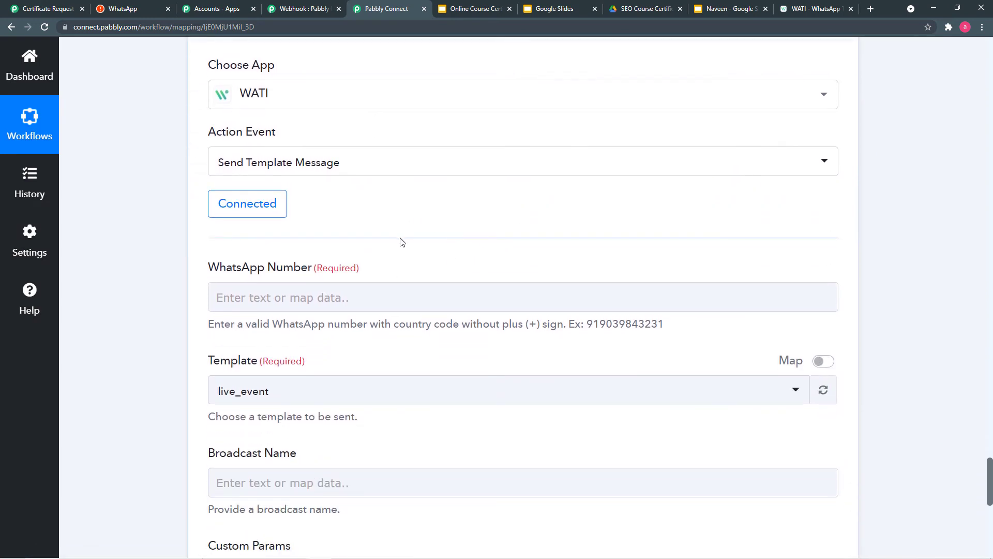
pyautogui.click(278, 297)
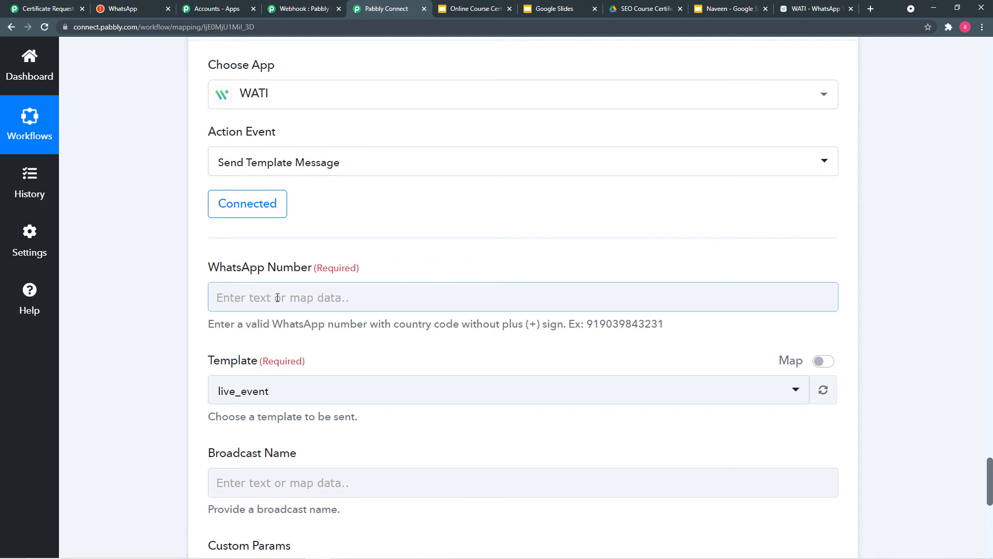
pyautogui.click(371, 299)
pyautogui.scroll(-2, 373, 297)
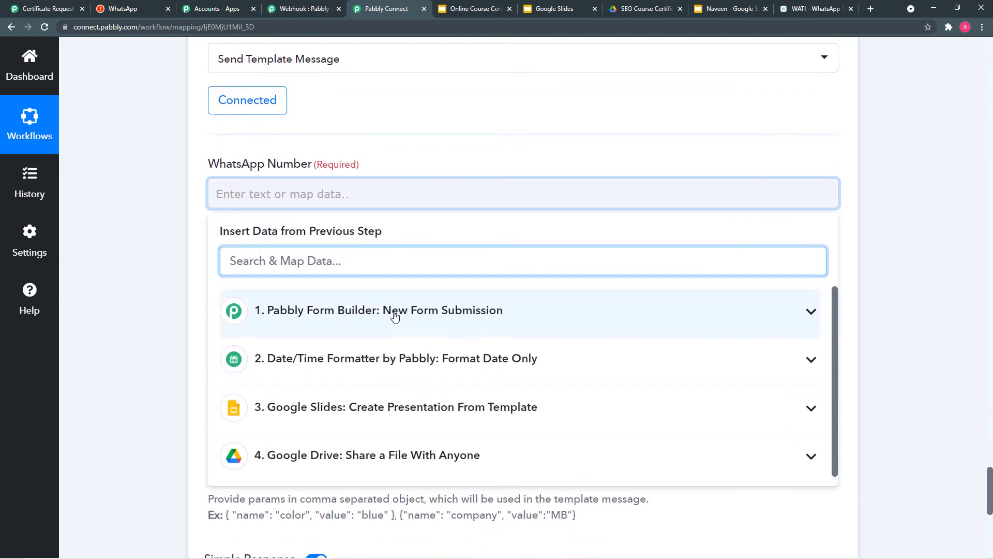
pyautogui.click(460, 316)
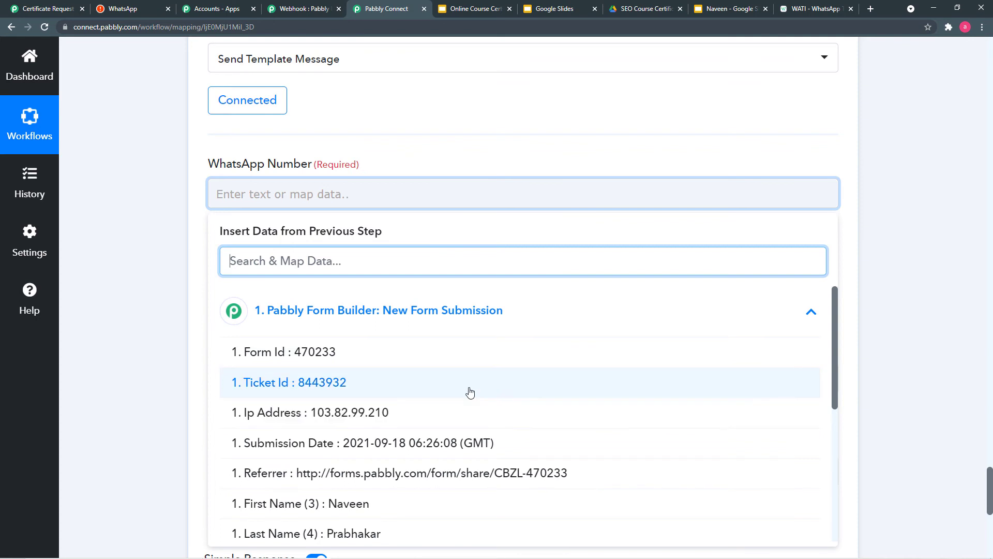
pyautogui.scroll(-2, 470, 393)
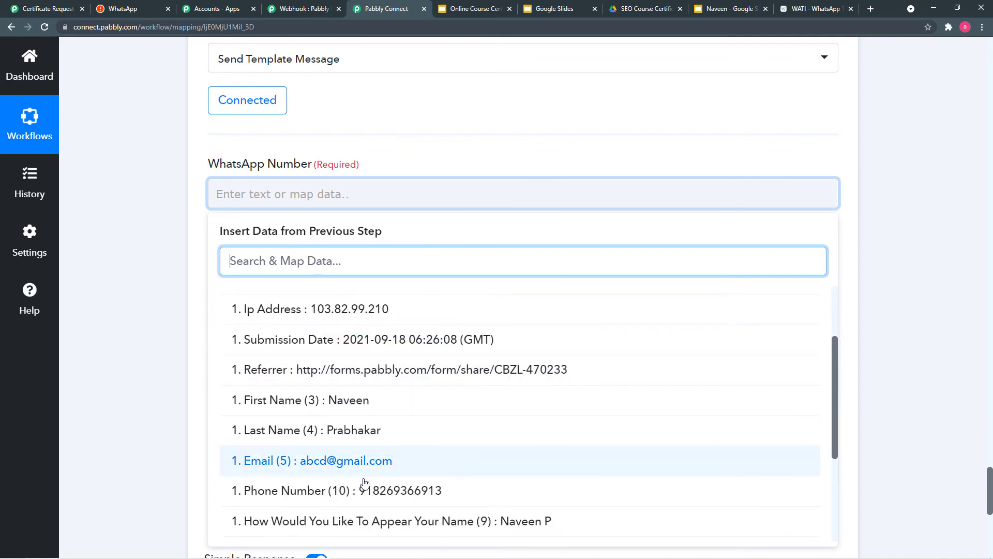
pyautogui.click(417, 489)
pyautogui.click(171, 299)
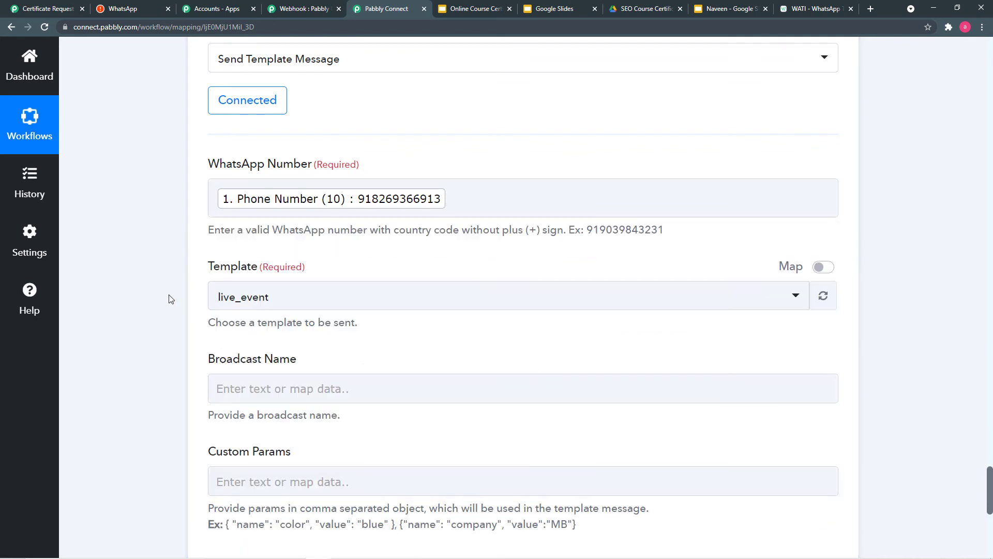
pyautogui.scroll(-2, 171, 299)
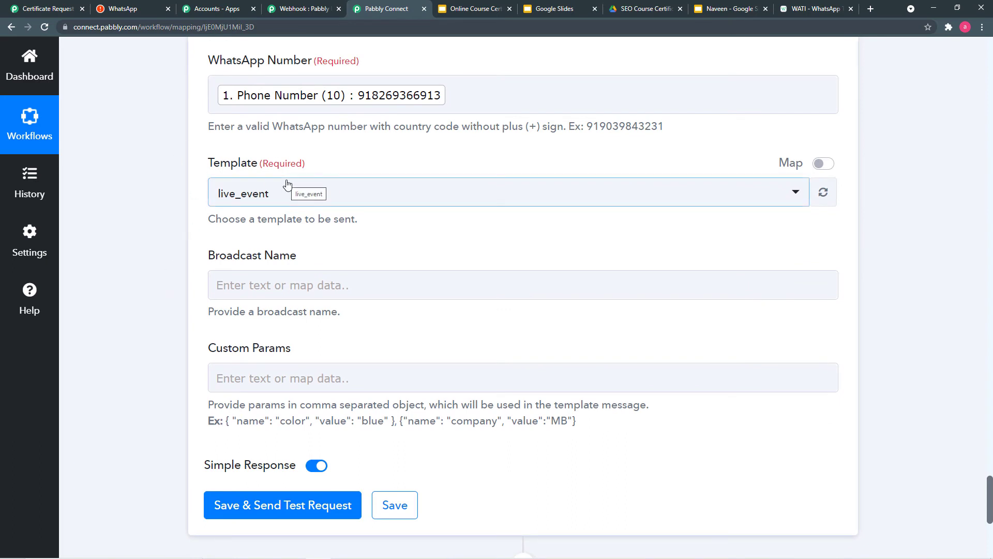
pyautogui.click(810, 16)
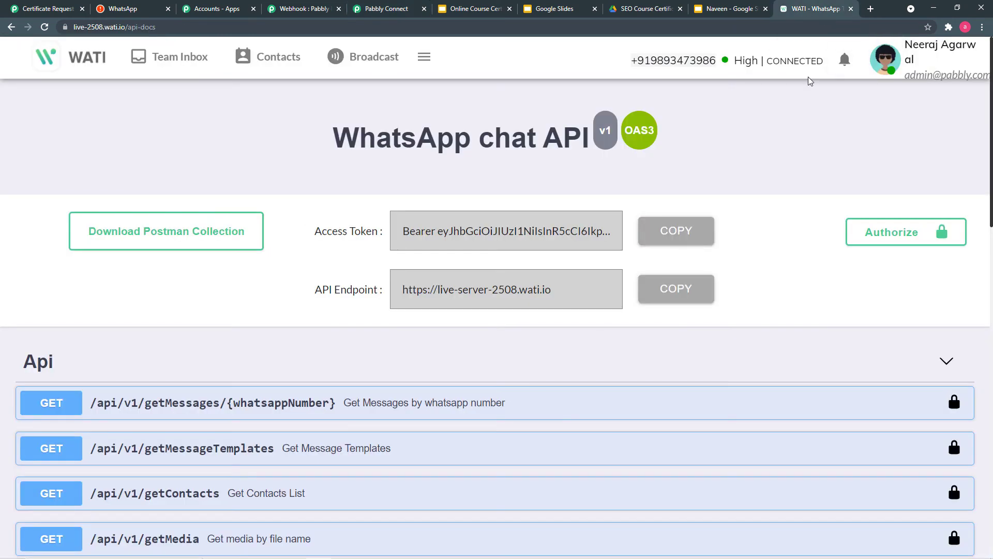
# - Open Broadcast > Template Messages and preview live_event's body with its {{name}} and {{number_mobile}} variables
pyautogui.click(365, 66)
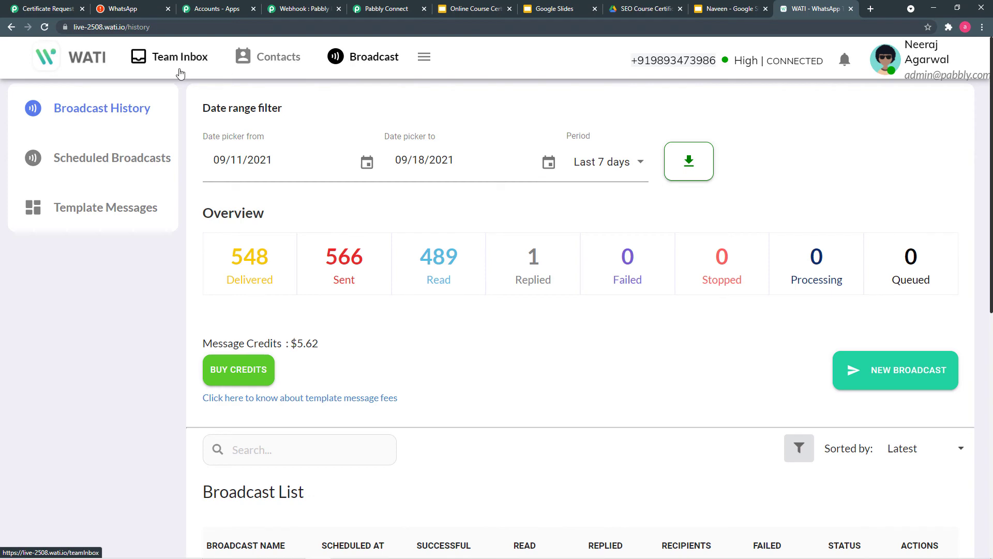
pyautogui.click(101, 215)
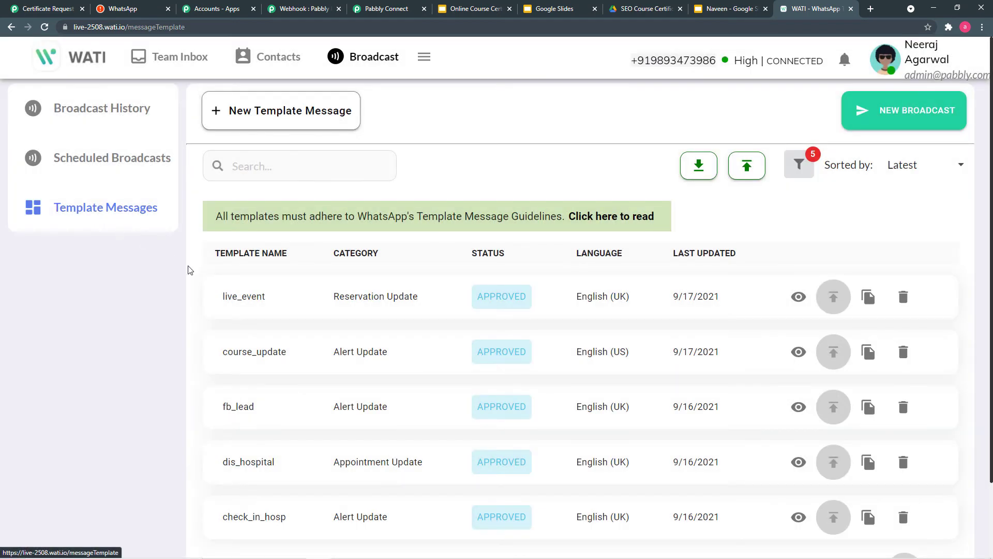
pyautogui.scroll(-1, 261, 287)
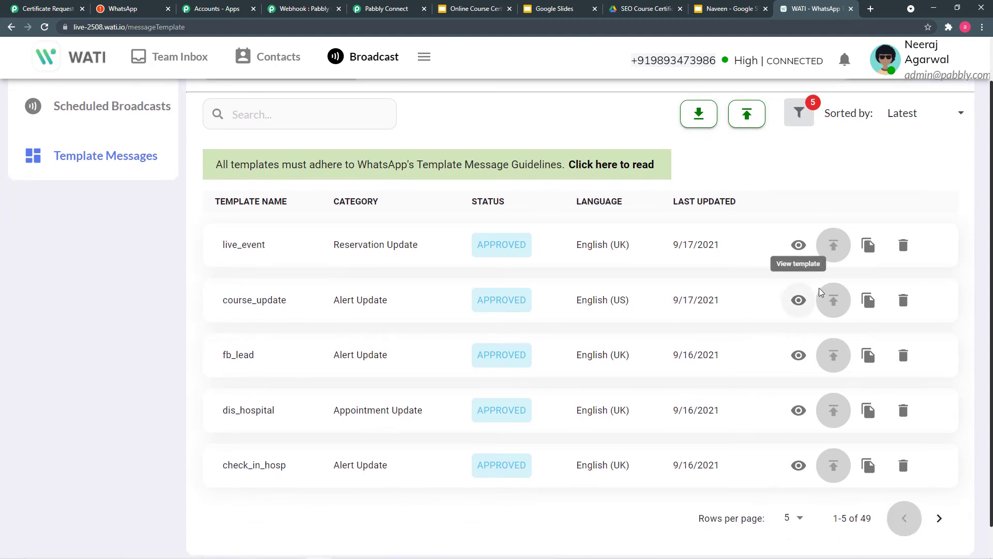
pyautogui.click(799, 246)
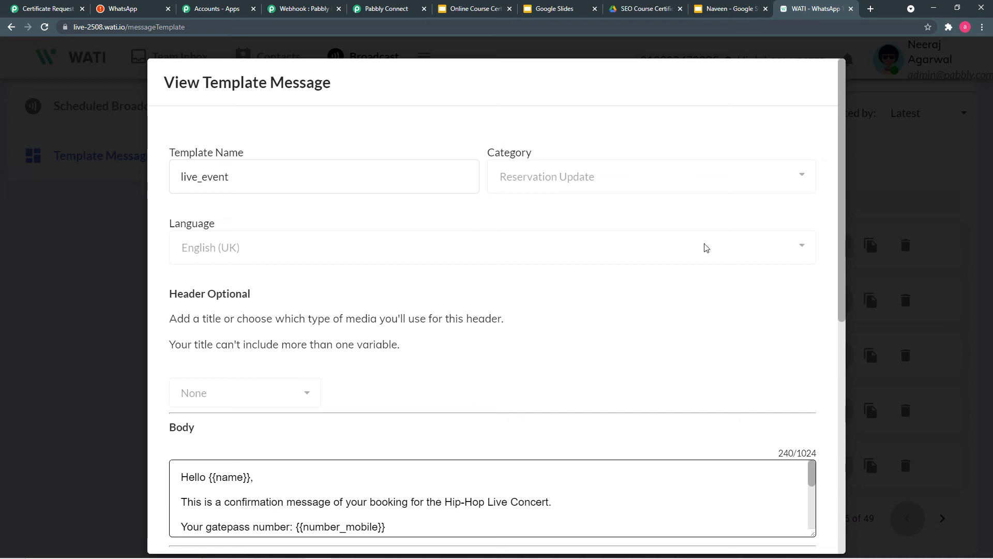
pyautogui.scroll(-2, 568, 299)
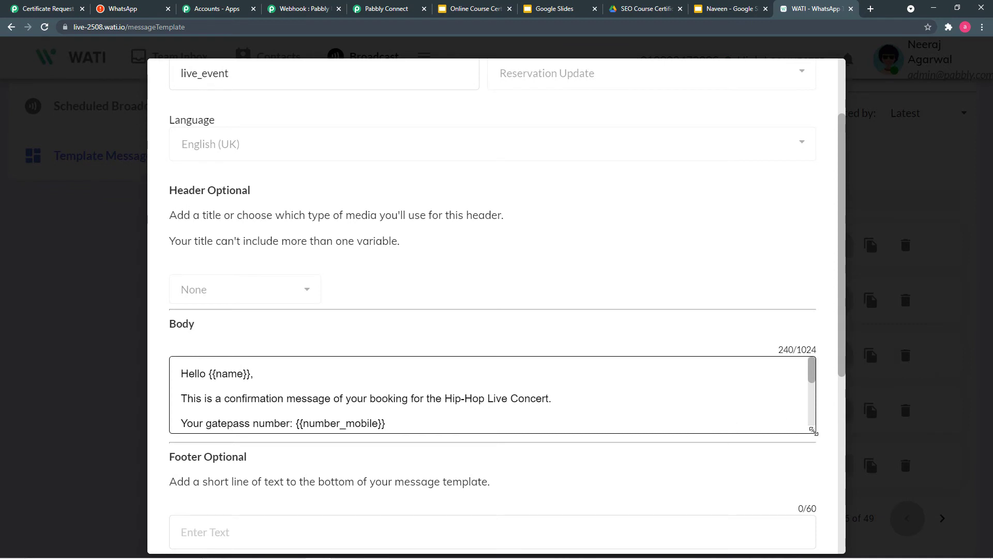
pyautogui.moveTo(810, 438); pyautogui.dragTo(784, 470)
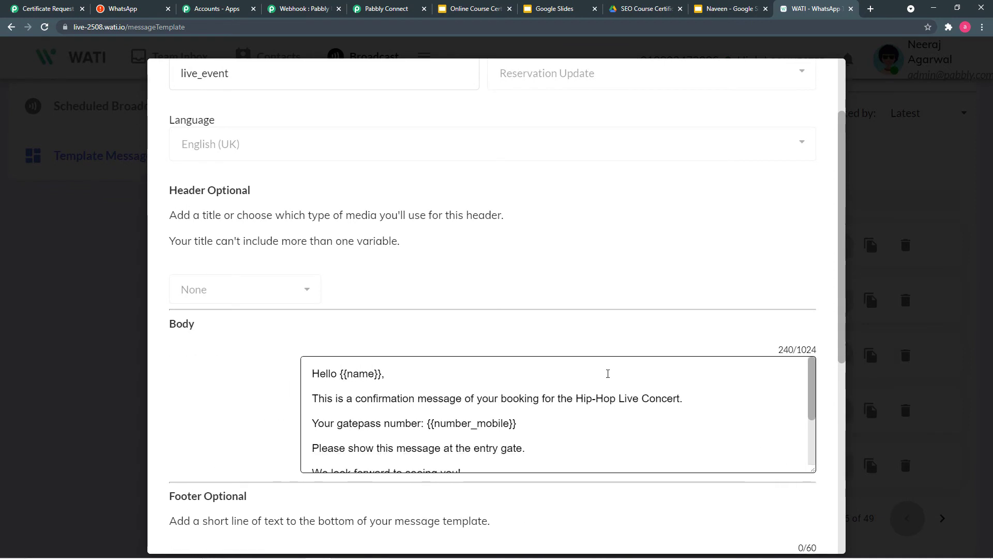
pyautogui.scroll(-2, 582, 383)
pyautogui.scroll(2, 585, 386)
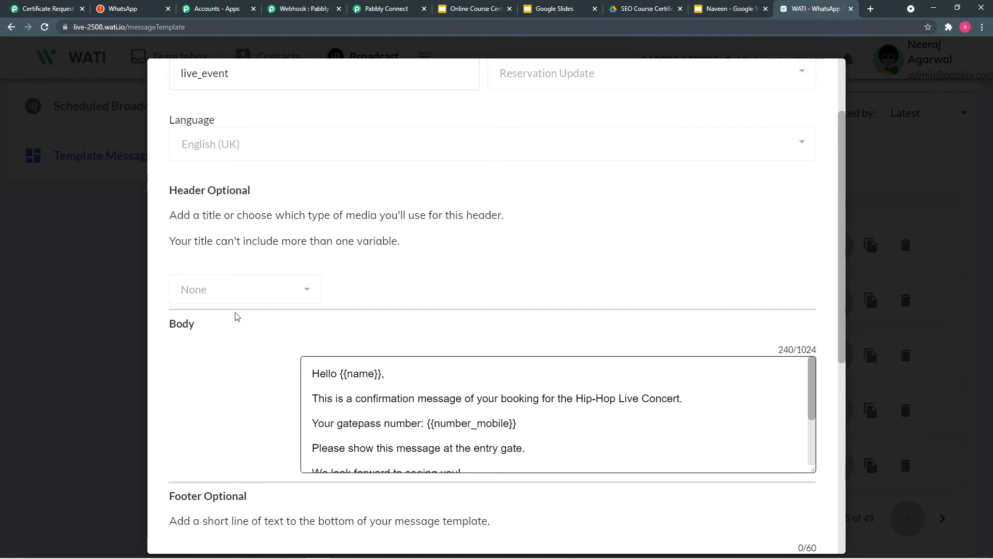
pyautogui.click(119, 320)
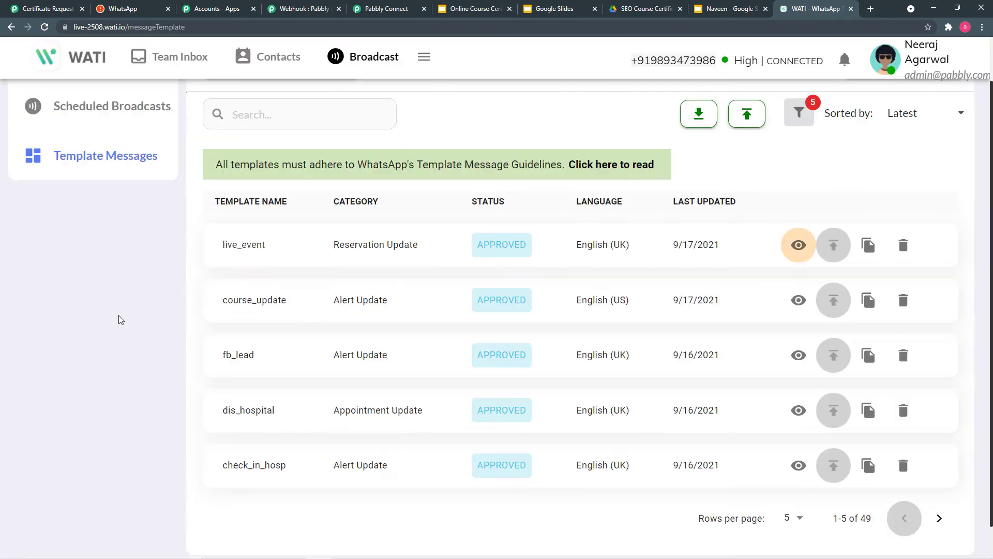
pyautogui.scroll(1, 118, 319)
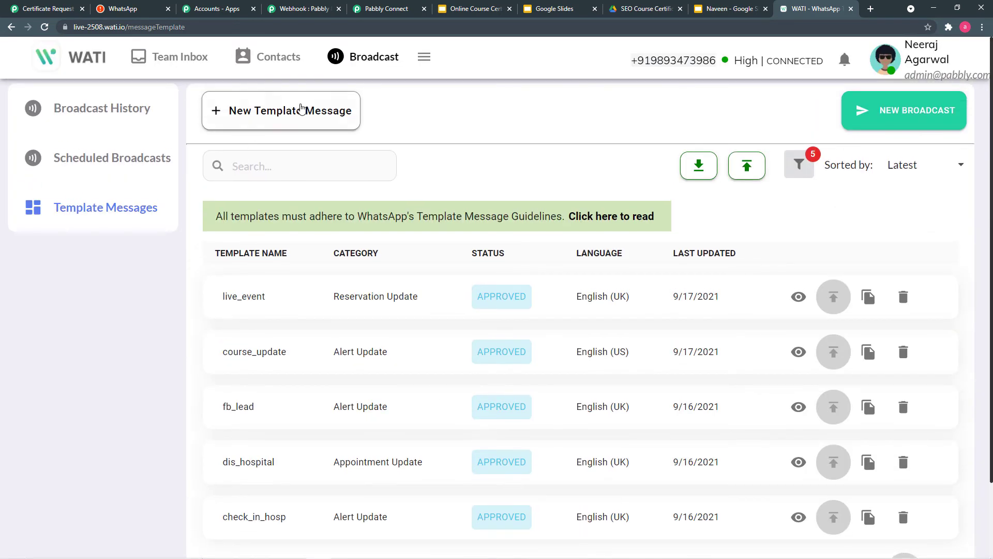
pyautogui.click(311, 120)
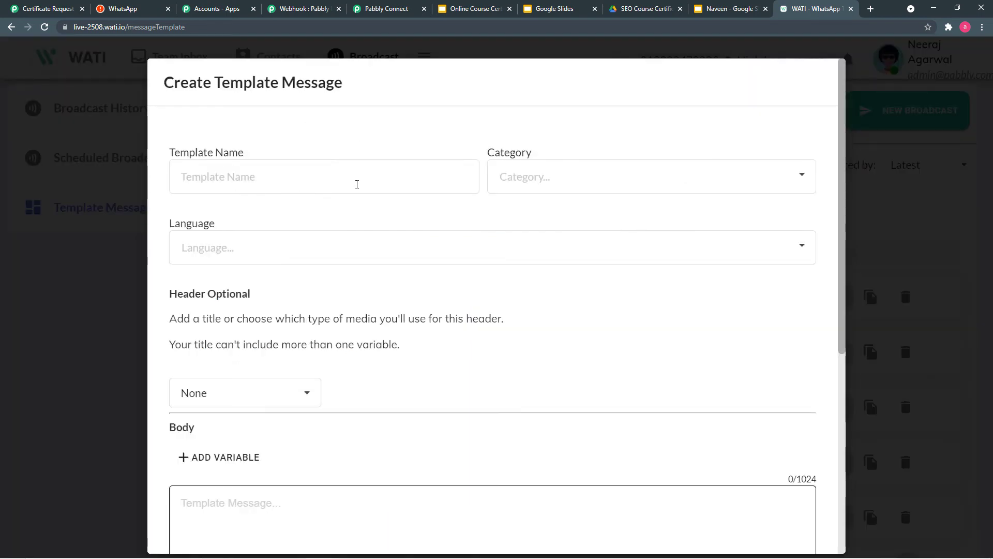
pyautogui.click(559, 181)
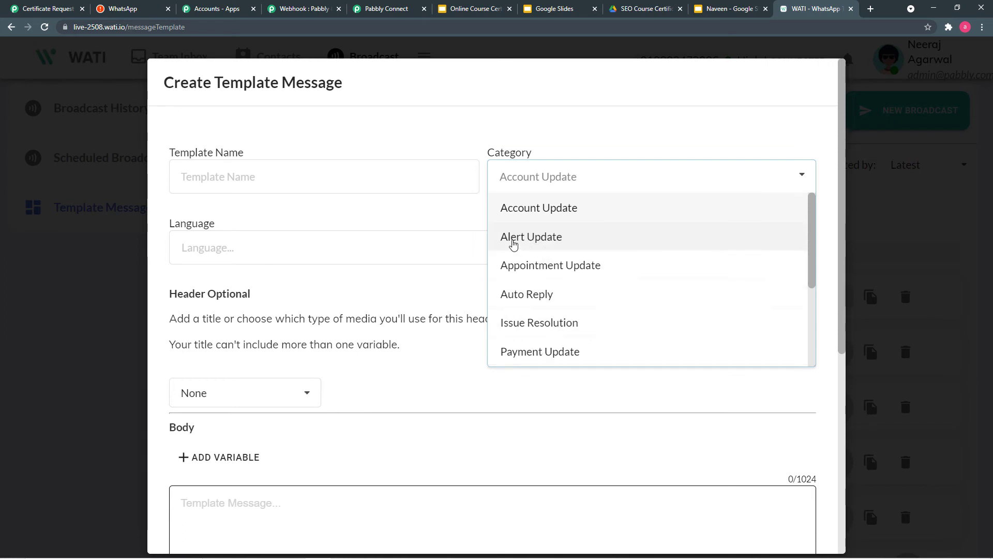
pyautogui.click(432, 357)
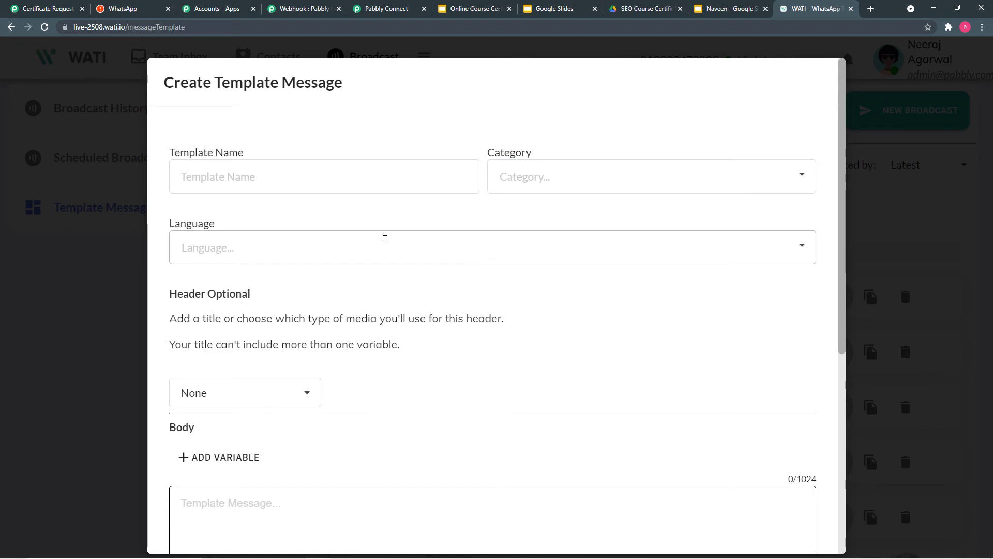
pyautogui.scroll(-4, 430, 307)
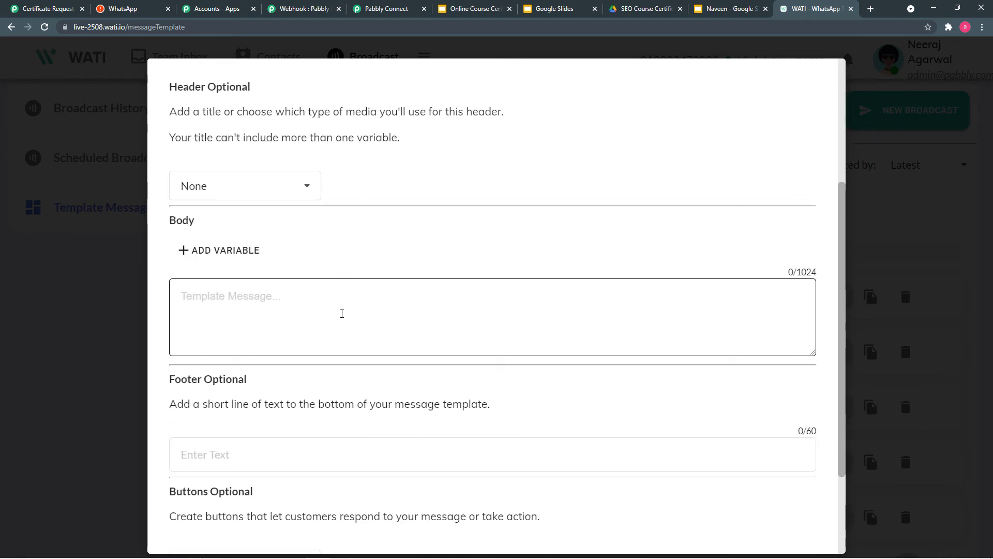
pyautogui.scroll(-2, 430, 316)
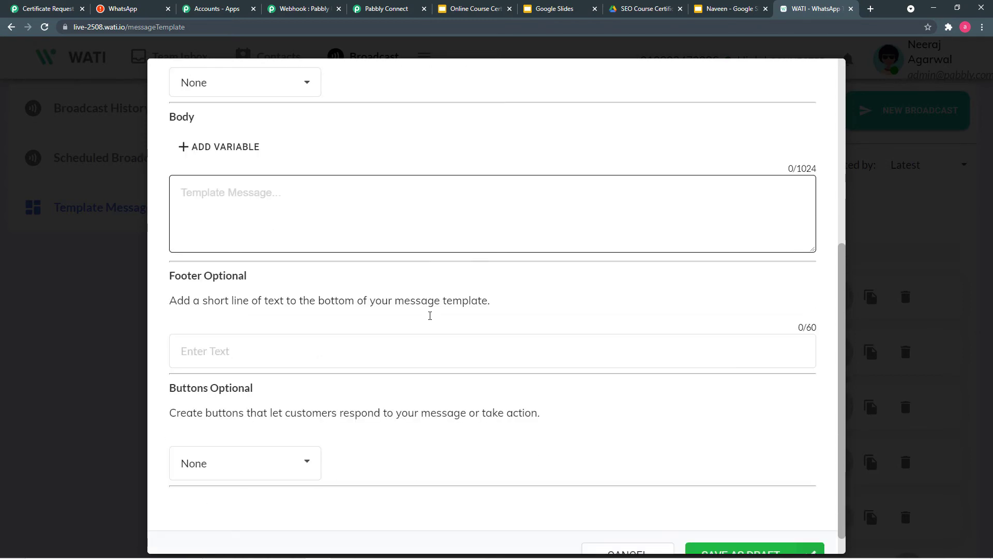
pyautogui.scroll(-1, 440, 305)
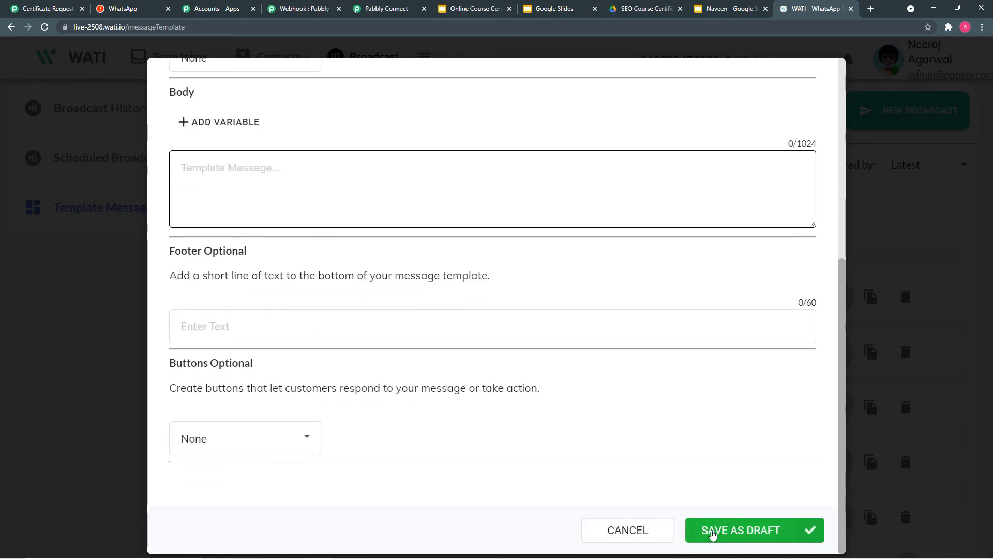
pyautogui.click(122, 344)
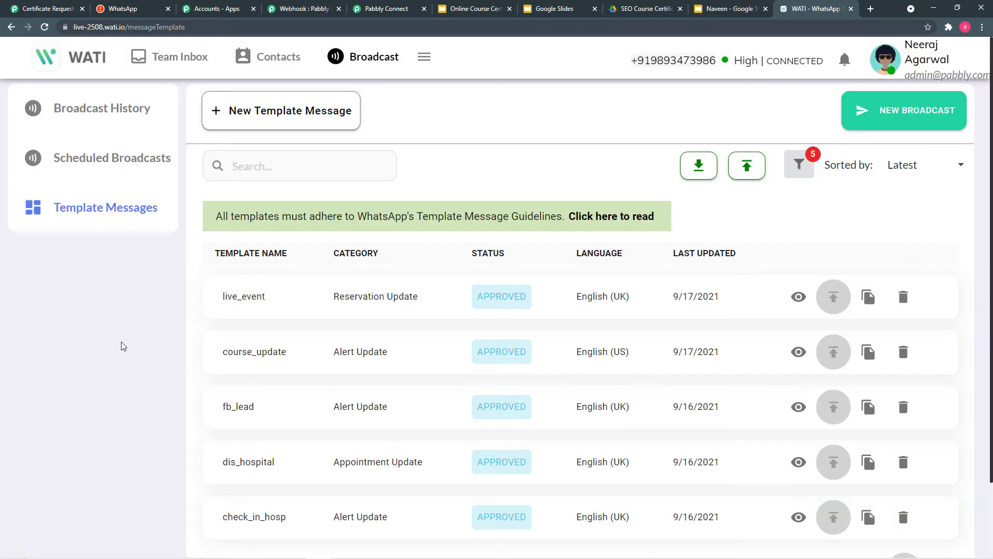
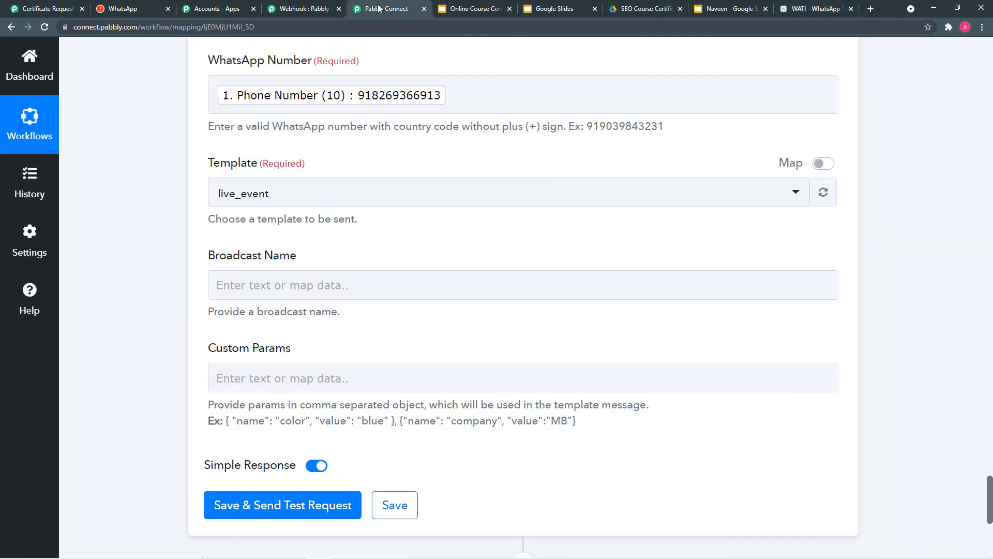
# - Back in Pabbly Connect, open the WATI Template list, which still has live_event selected
pyautogui.click(383, 8)
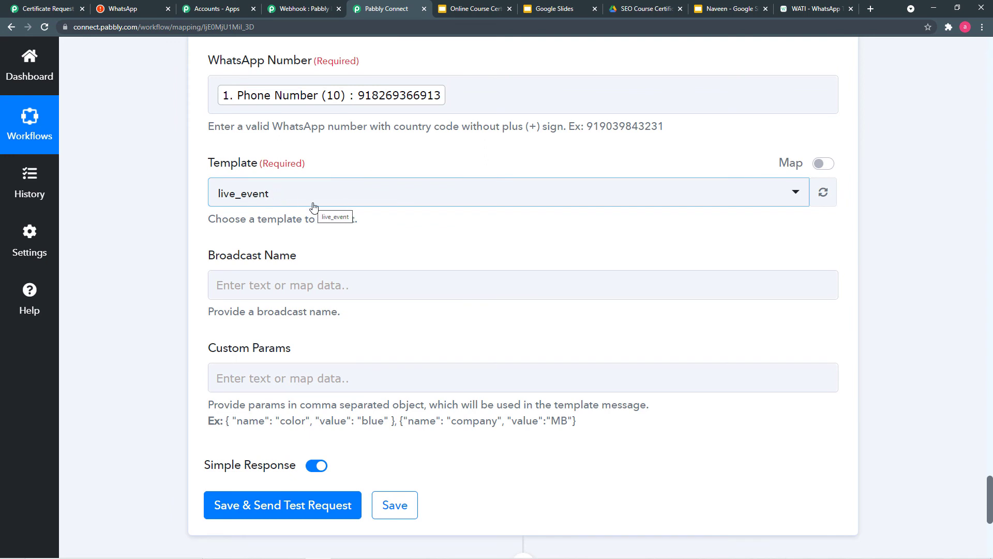
pyautogui.click(346, 208)
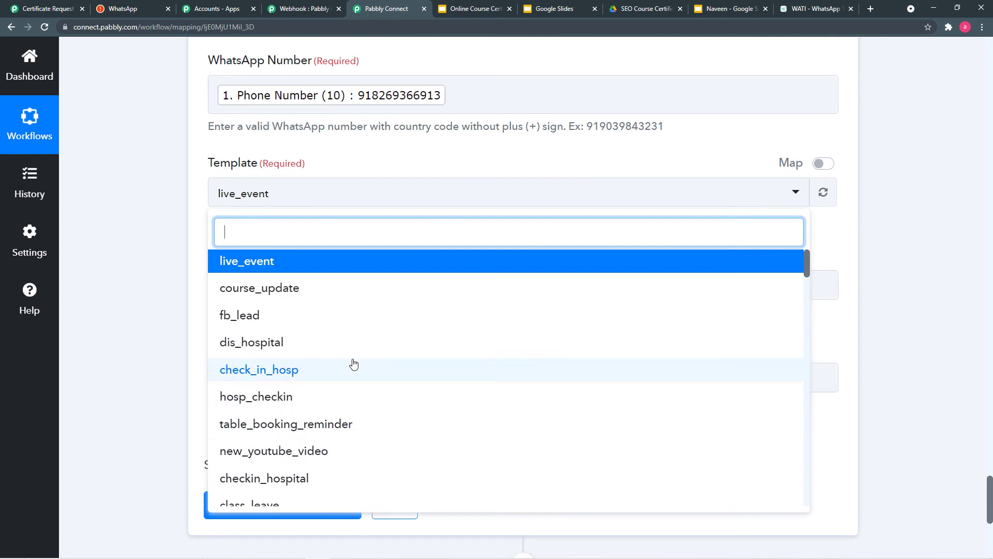
# - Page through the WATI templates to rows 21-25 and preview the certificate_link message
pyautogui.click(803, 5)
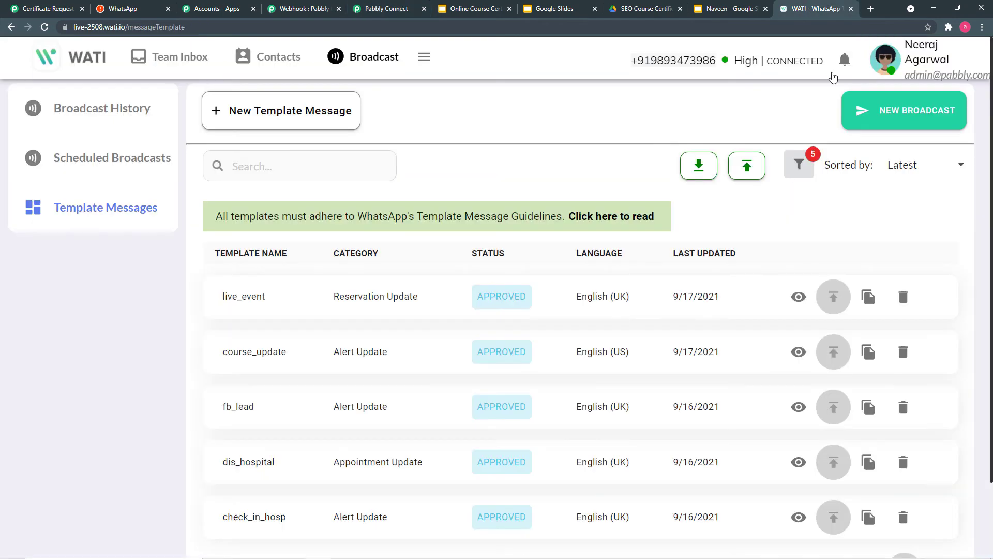
pyautogui.scroll(-3, 349, 346)
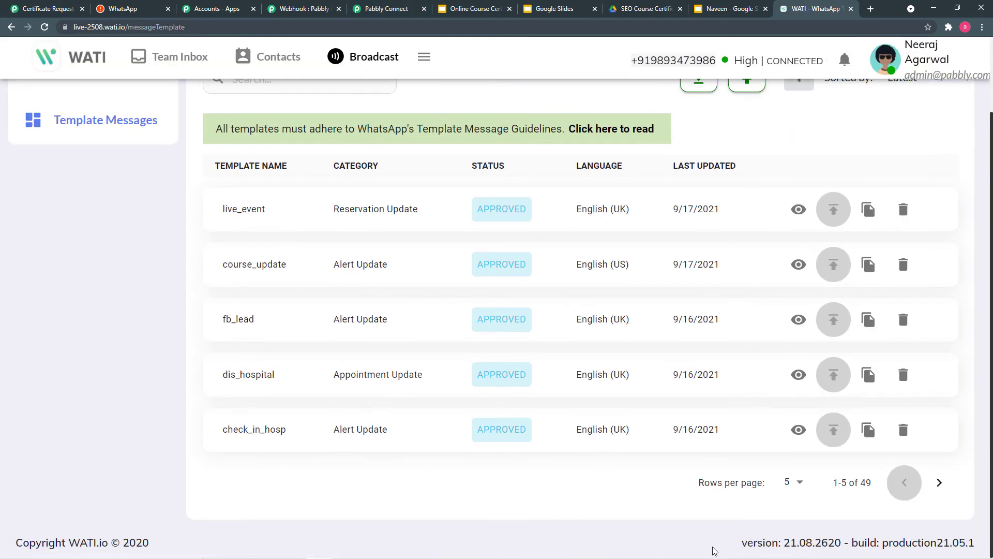
pyautogui.click(942, 487)
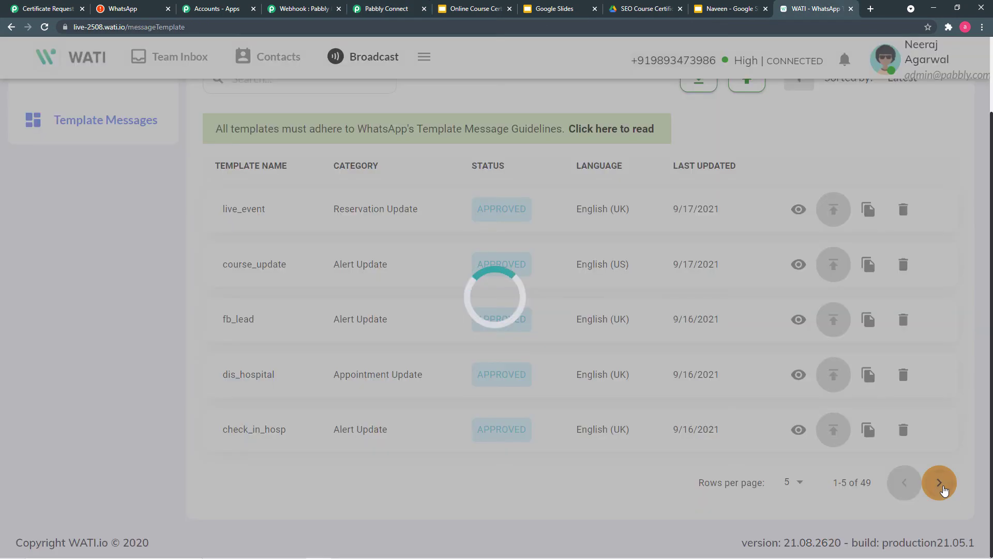
pyautogui.click(942, 487)
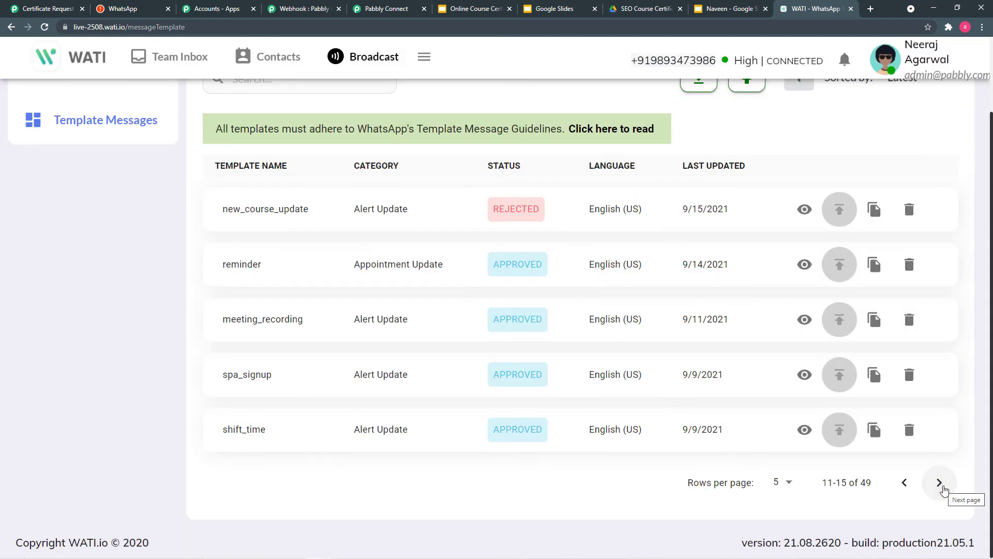
pyautogui.click(943, 487)
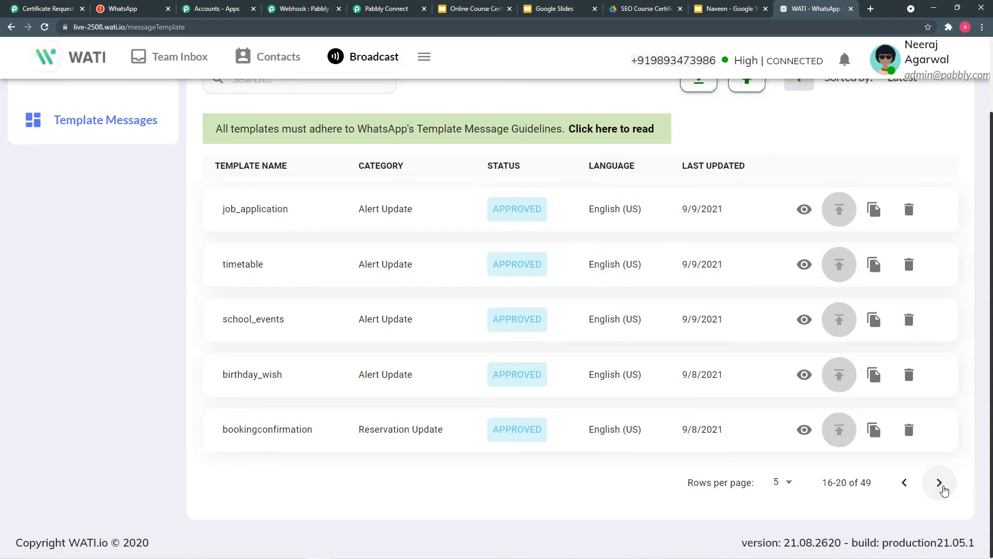
pyautogui.click(940, 483)
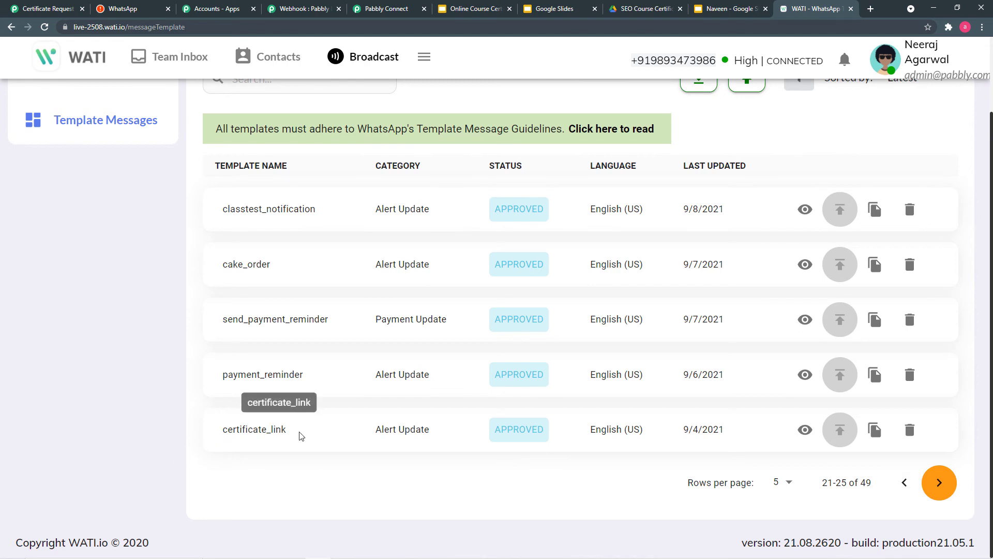
pyautogui.click(807, 435)
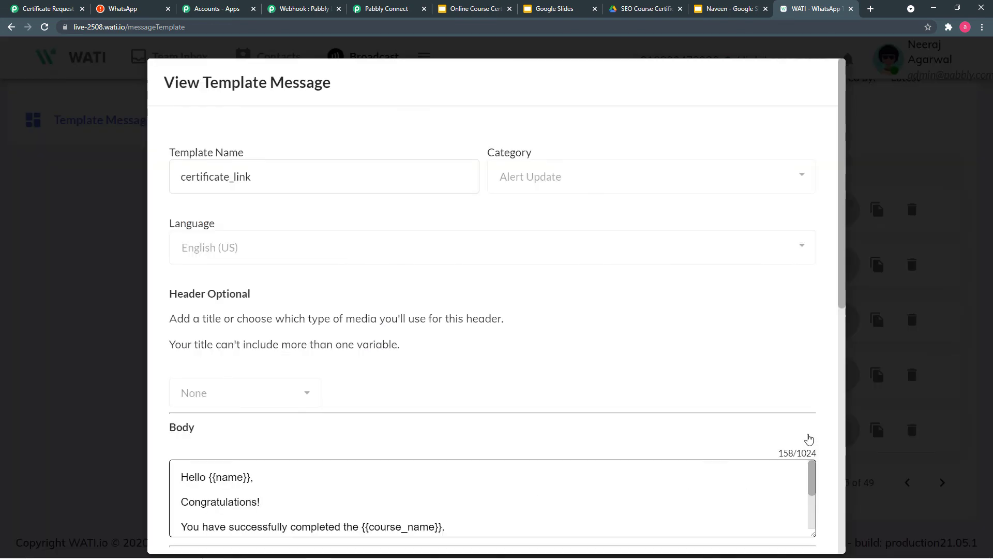
pyautogui.scroll(-3, 569, 282)
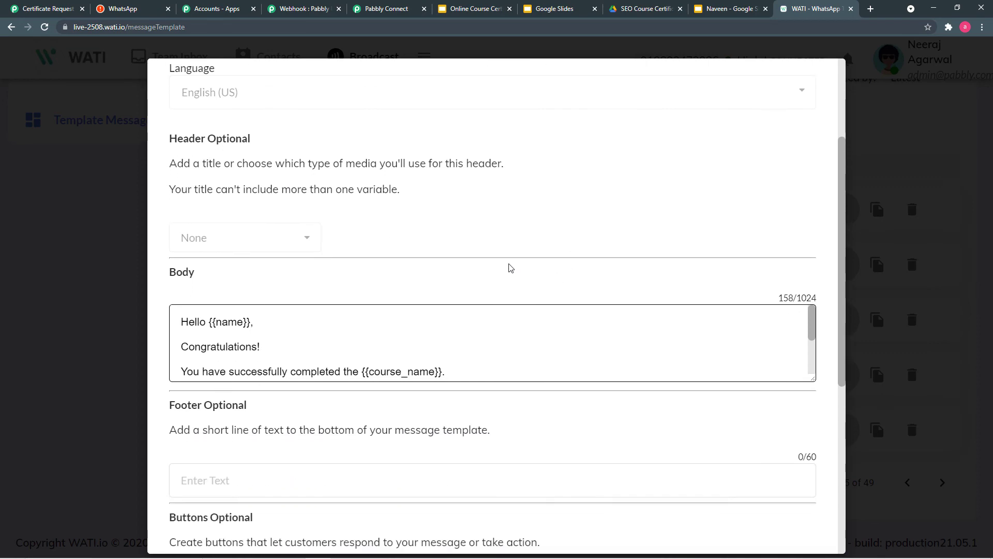
pyautogui.click(83, 260)
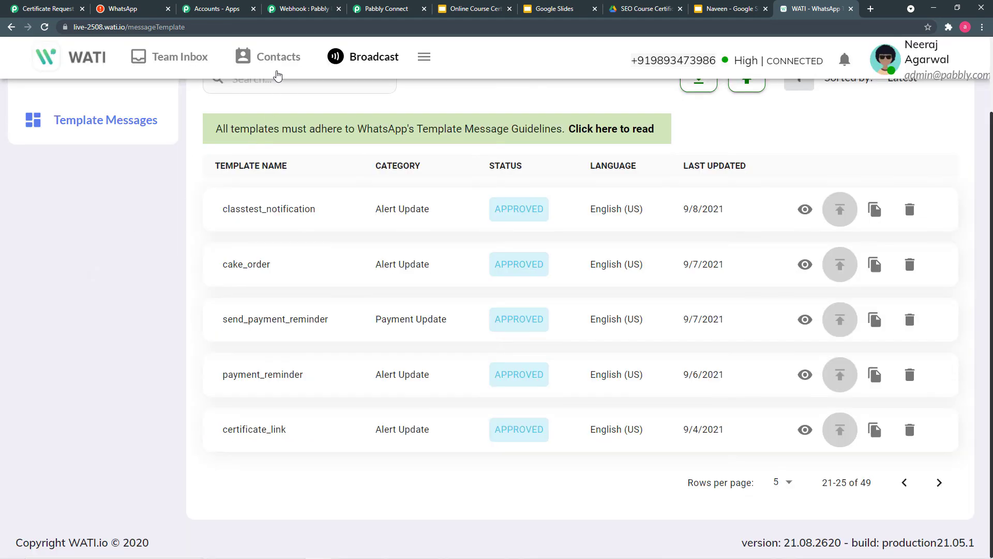
pyautogui.click(385, 9)
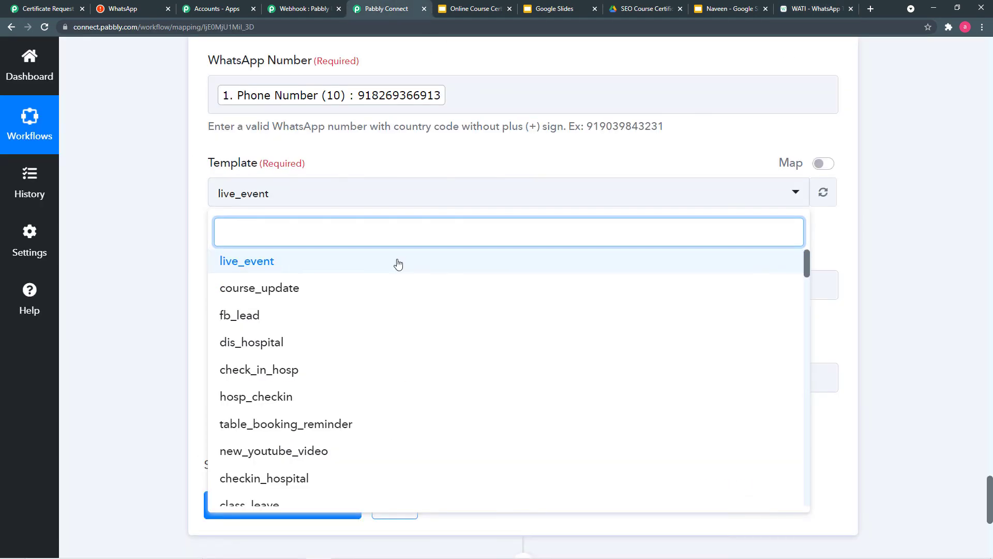
# - Choose the certificate_link template and enter 'SEO course' as the Broadcast Name
pyautogui.write('ce')
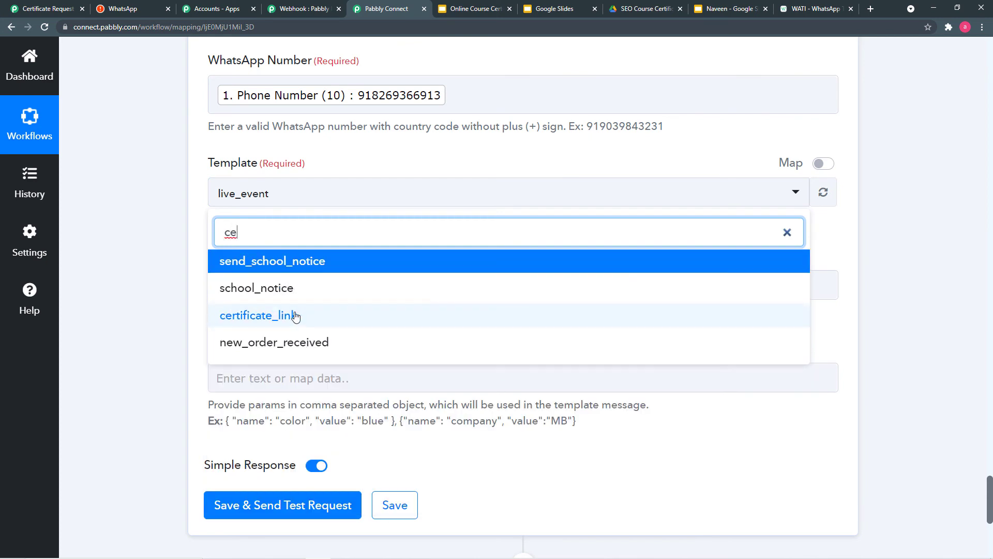
pyautogui.click(295, 316)
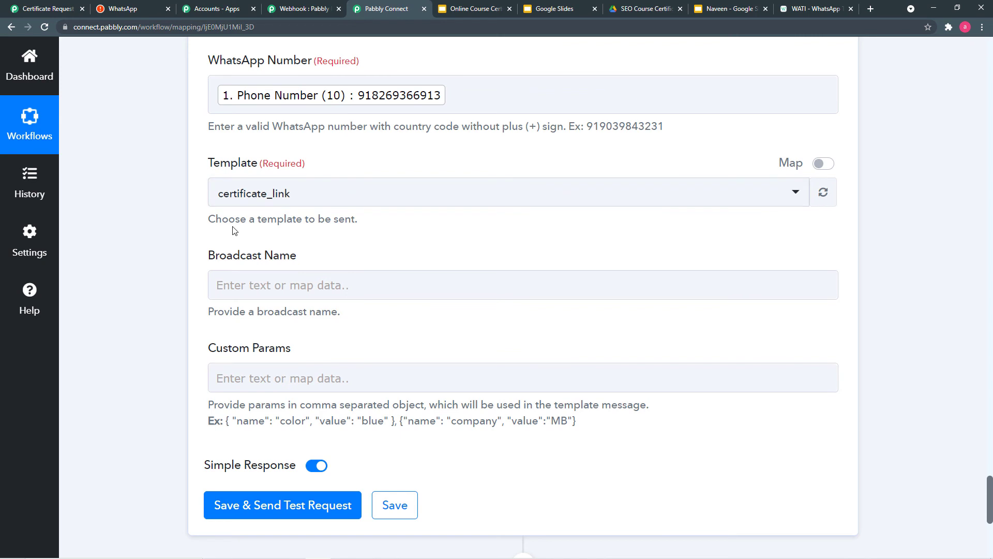
pyautogui.scroll(-2, 290, 238)
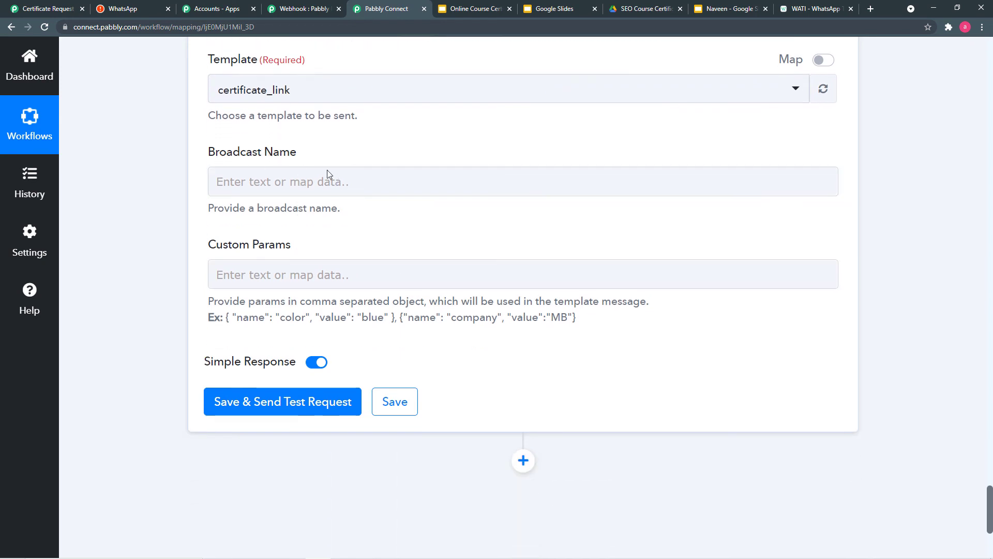
pyautogui.click(404, 190)
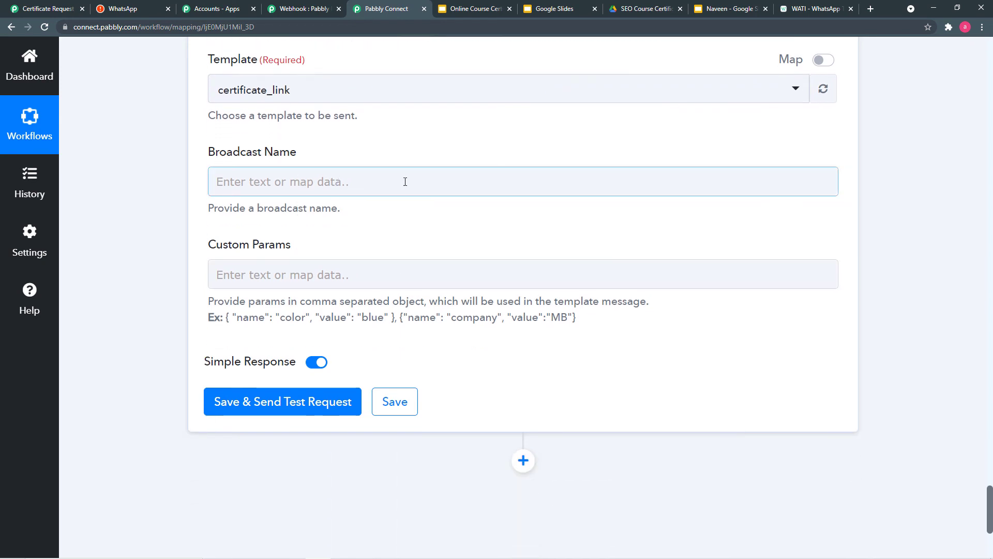
pyautogui.click(405, 182)
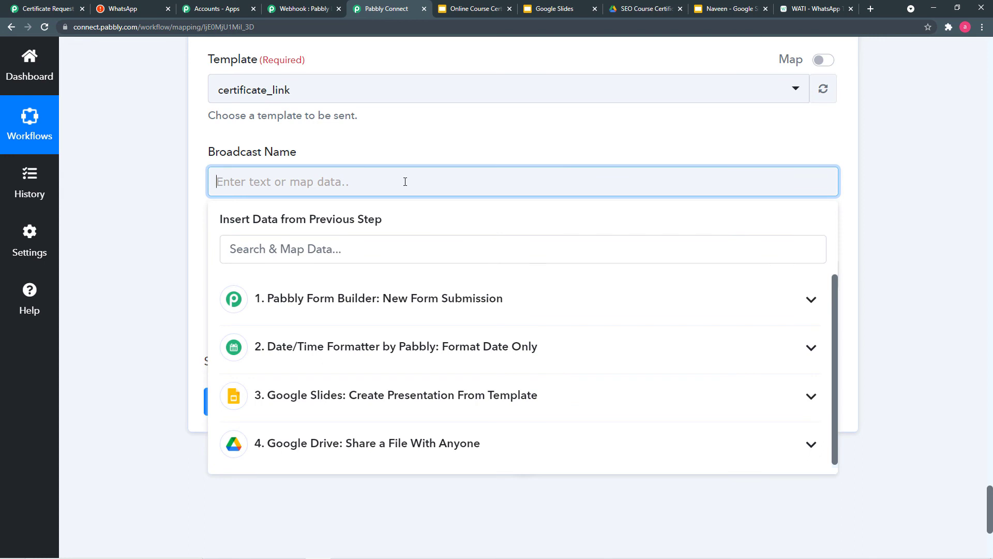
pyautogui.write('S')
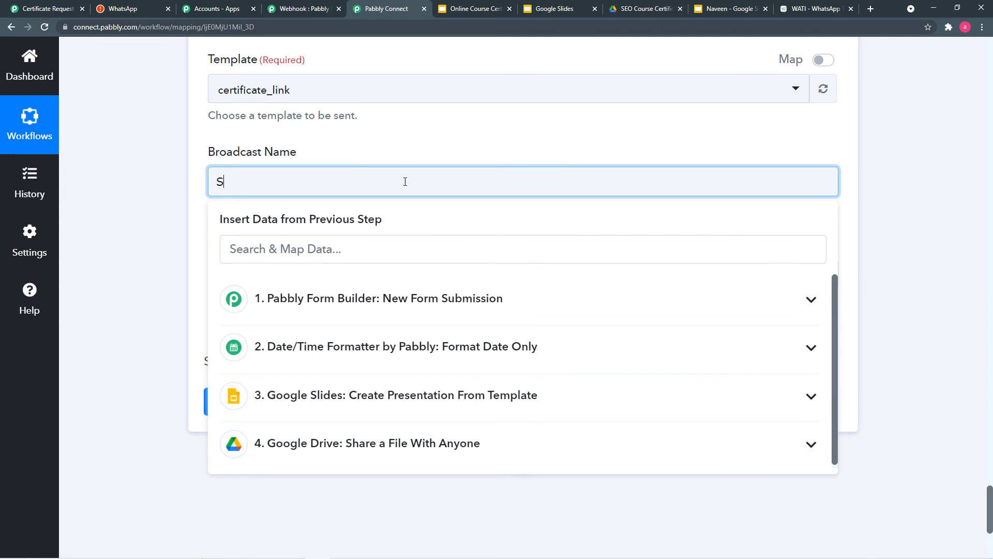
pyautogui.write('EO course')
pyautogui.click(150, 216)
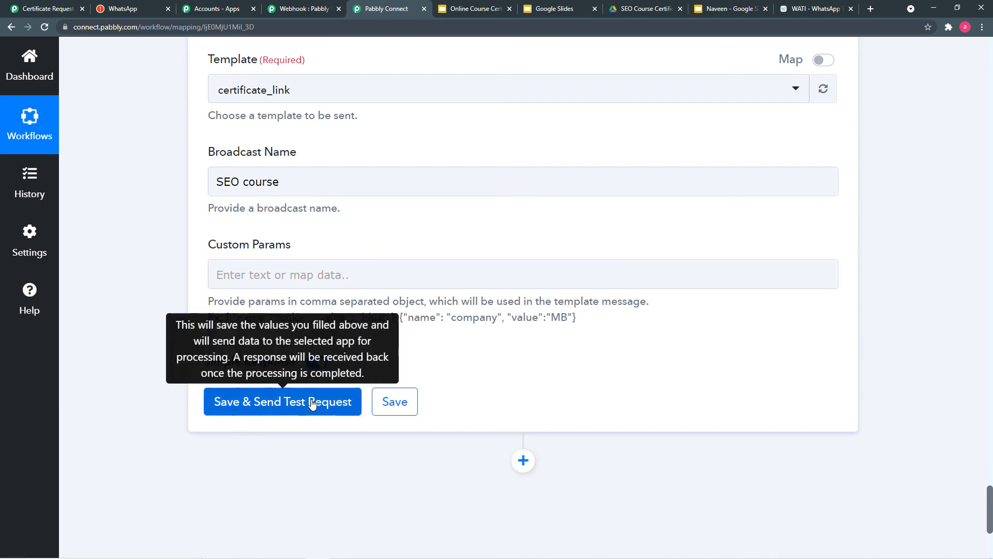
# - Preview certificate_link in WATI, enlarging its body to read the name, course_name and link variables
pyautogui.click(813, 9)
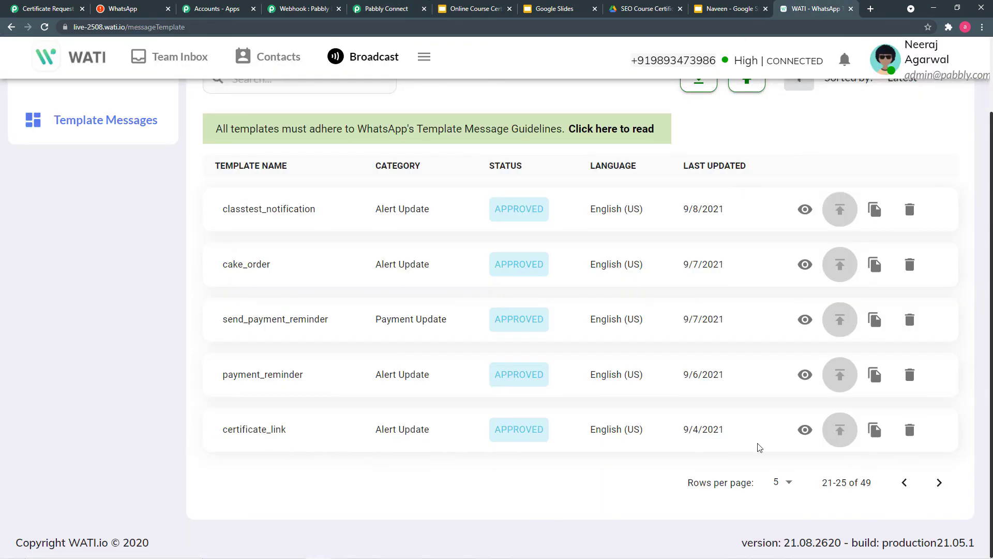
pyautogui.click(805, 433)
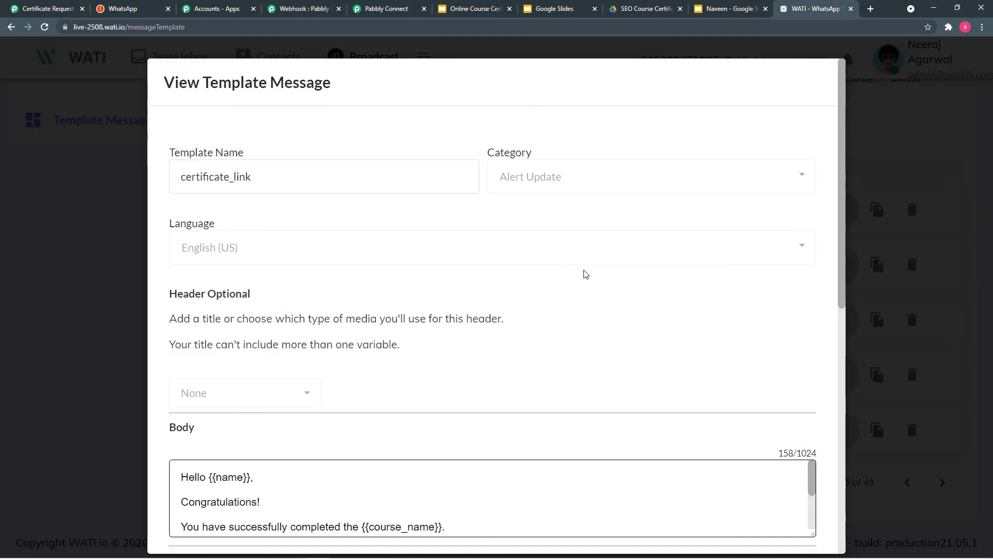
pyautogui.scroll(-2, 587, 272)
pyautogui.scroll(-4, 587, 274)
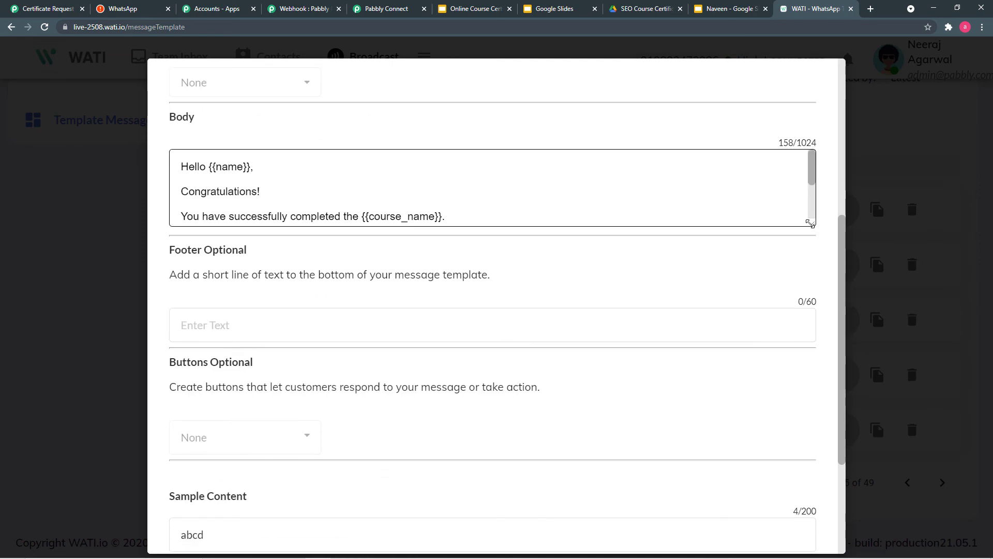
pyautogui.moveTo(810, 224); pyautogui.dragTo(811, 319)
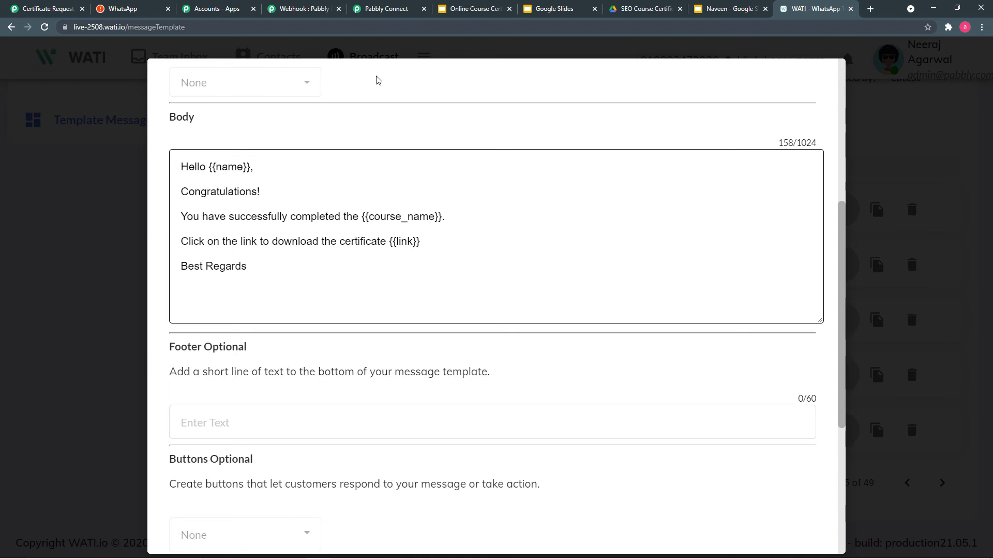
pyautogui.click(372, 10)
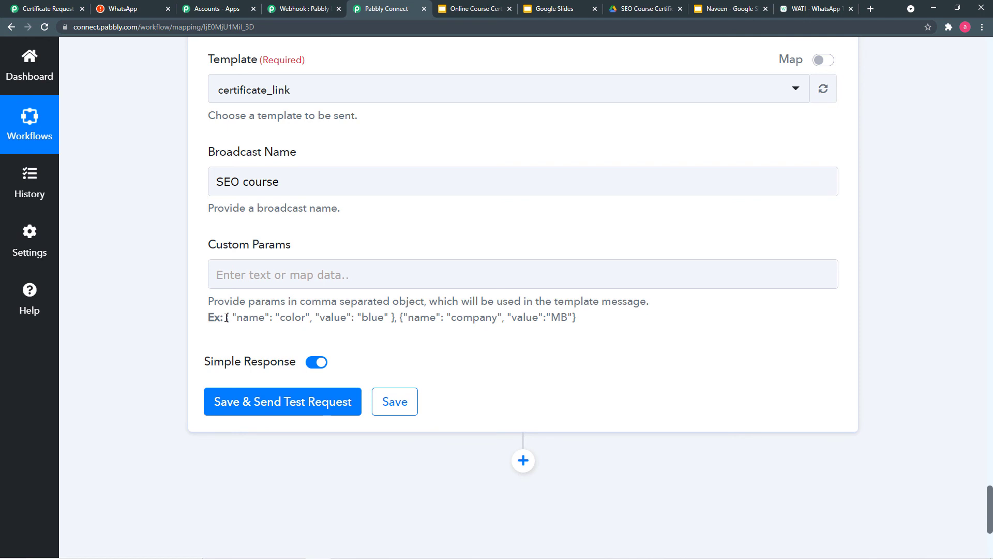
# - Fill Custom Params with three comma-separated copies of the example color/blue object
pyautogui.moveTo(226, 317); pyautogui.dragTo(395, 317)
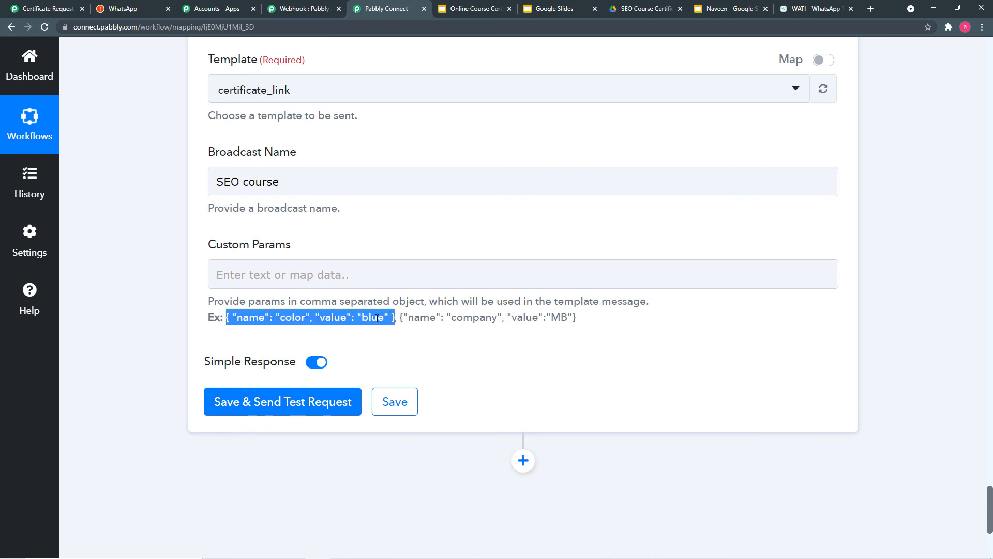
pyautogui.rightClick(377, 318)
pyautogui.click(384, 326)
pyautogui.rightClick(291, 274)
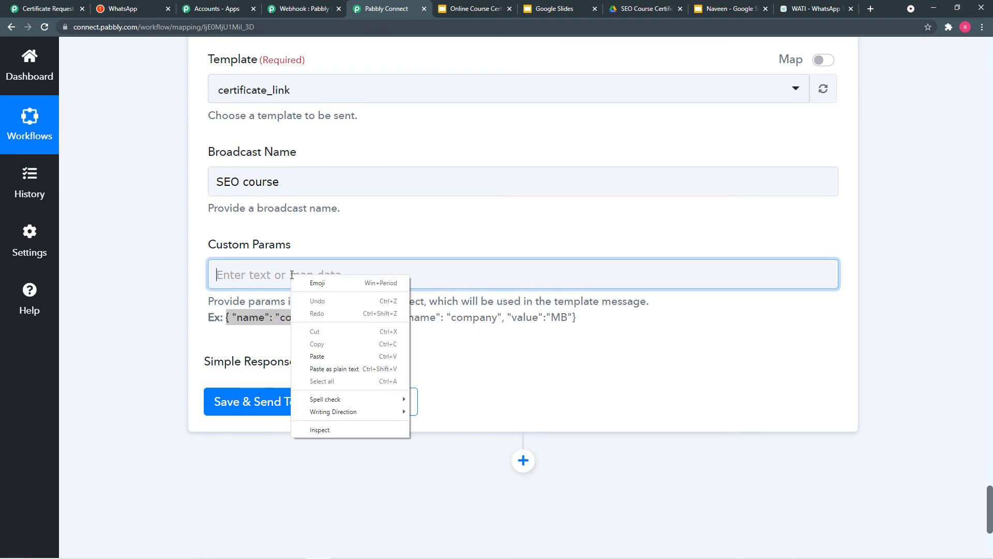
pyautogui.click(317, 356)
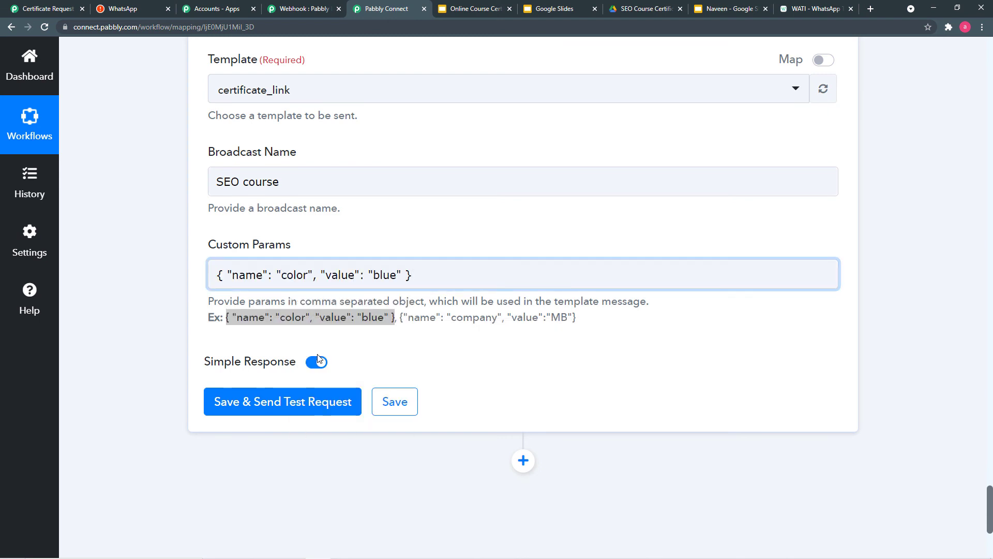
pyautogui.click(798, 10)
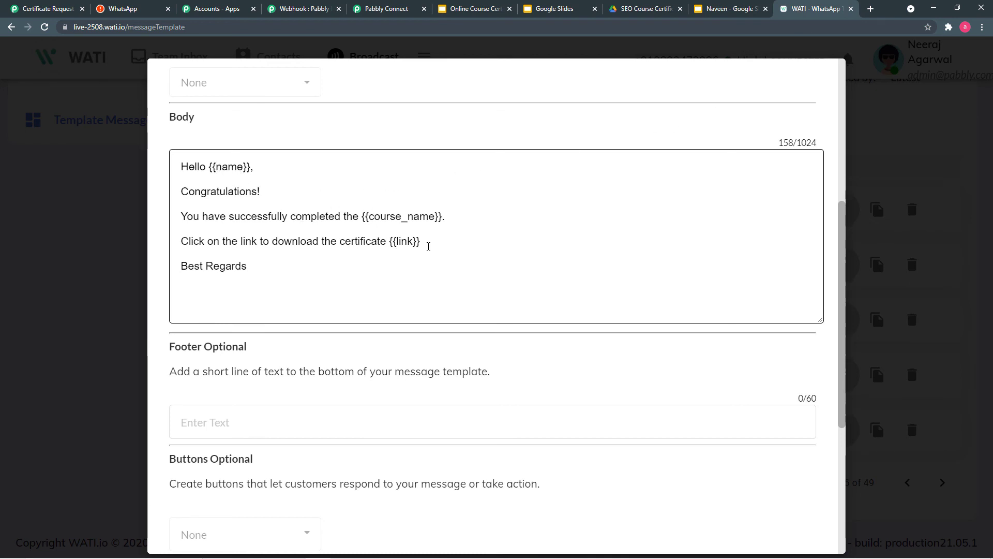
pyautogui.click(388, 10)
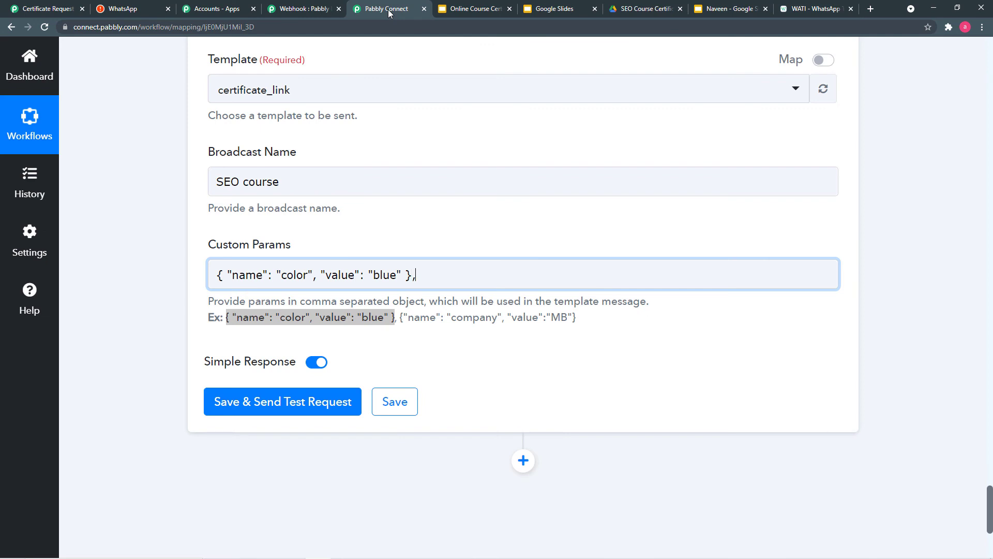
pyautogui.hotkey('ctrl', 'v')
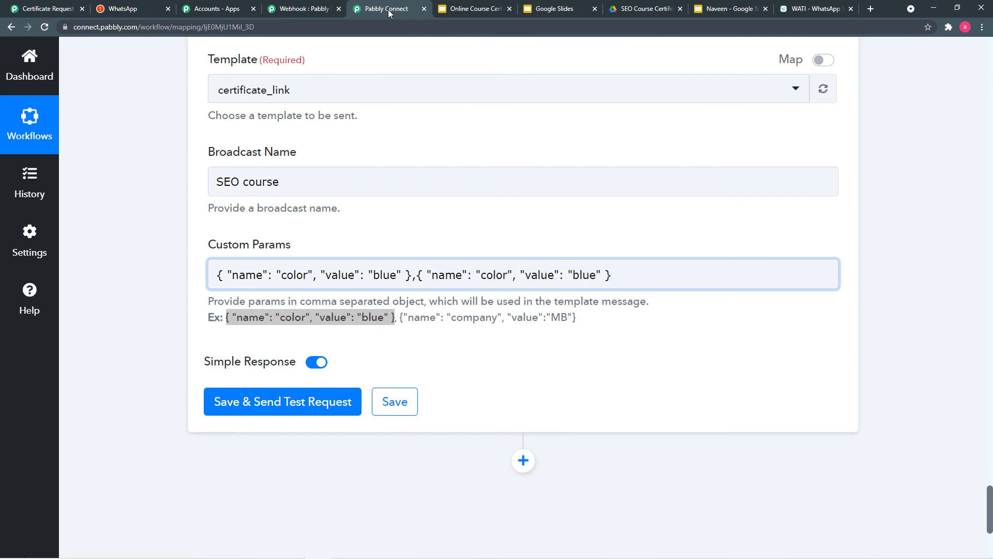
pyautogui.hotkey('ctrl', 'v')
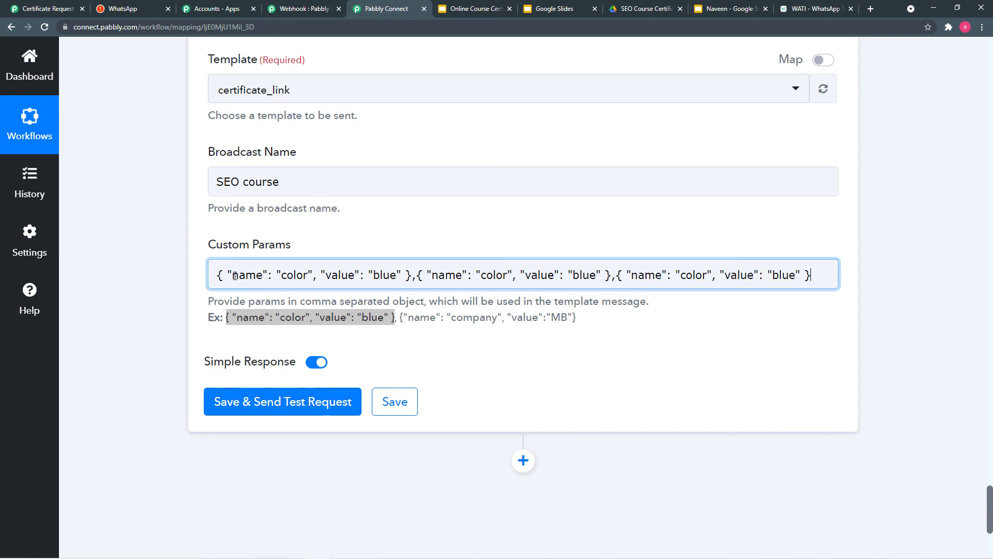
pyautogui.click(308, 277)
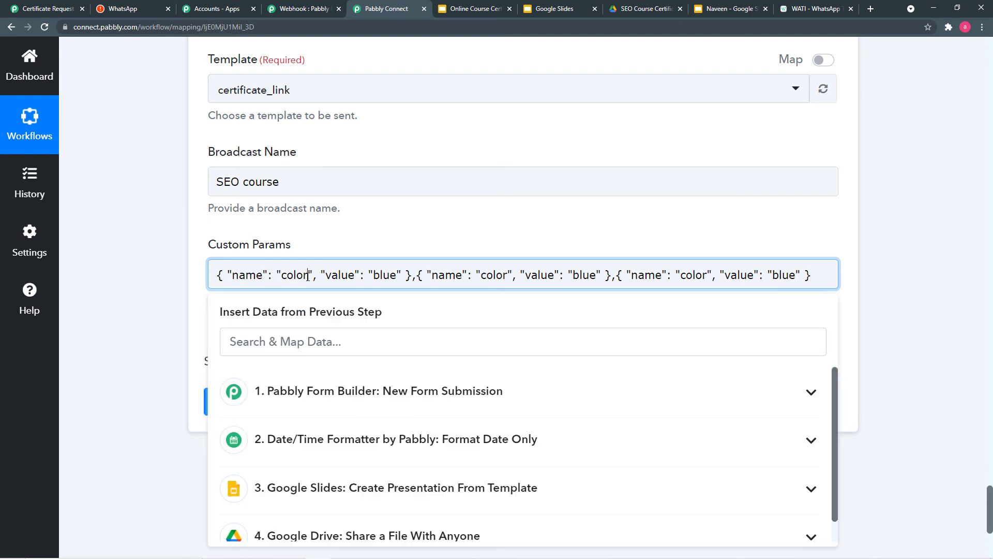
# - Copy 'name' from the WATI template and make it the first Custom Params name
pyautogui.click(816, 9)
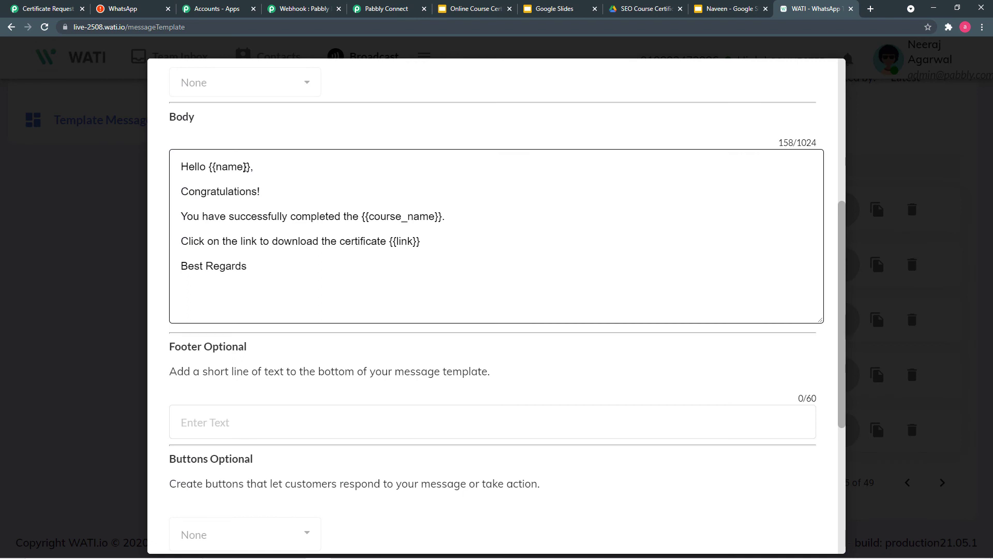
pyautogui.moveTo(244, 166); pyautogui.dragTo(217, 168)
pyautogui.rightClick(226, 168)
pyautogui.click(243, 174)
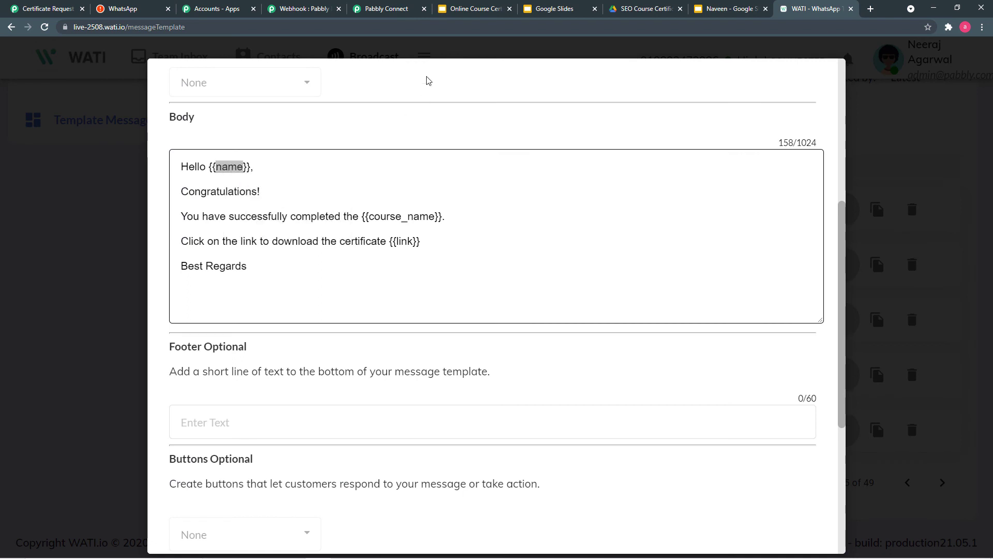
pyautogui.click(412, 15)
pyautogui.click(307, 279)
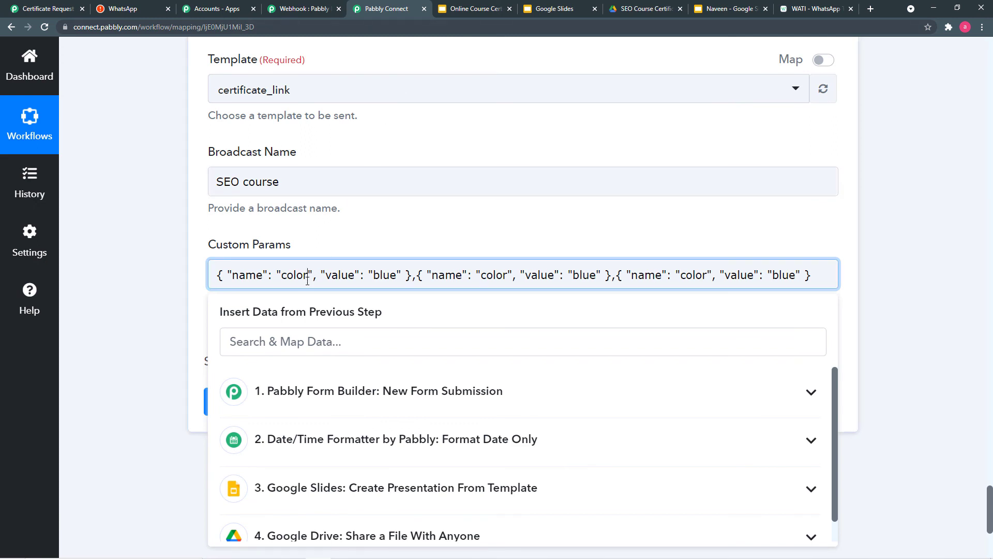
pyautogui.press('BackSpace')
pyautogui.press('BackSpace')
pyautogui.press('BackSpace')
pyautogui.press('BackSpace')
pyautogui.press('BackSpace')
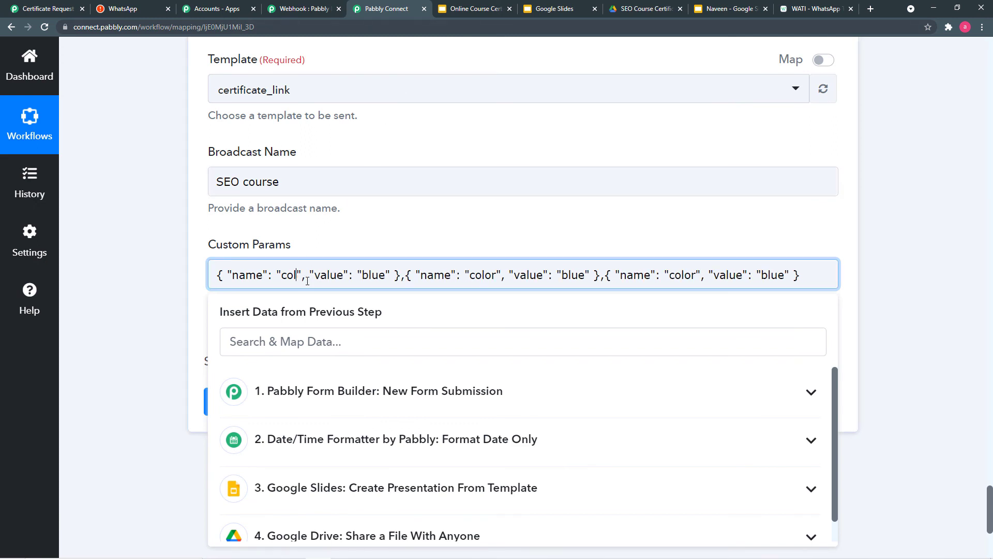
pyautogui.hotkey('ctrl', 'v')
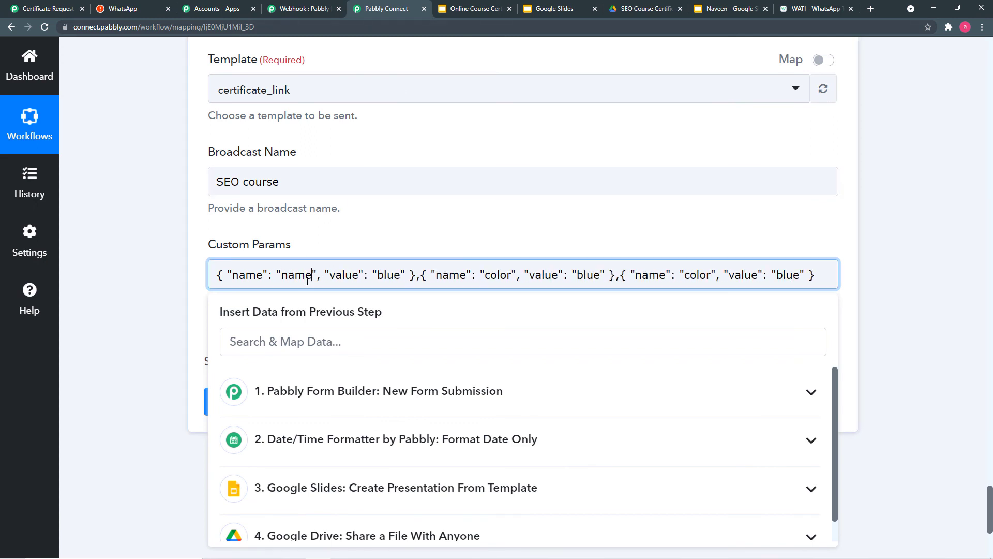
# - Replace the value 'blue' with the submitter's First Name followed by Last Name
pyautogui.scroll(1, 307, 281)
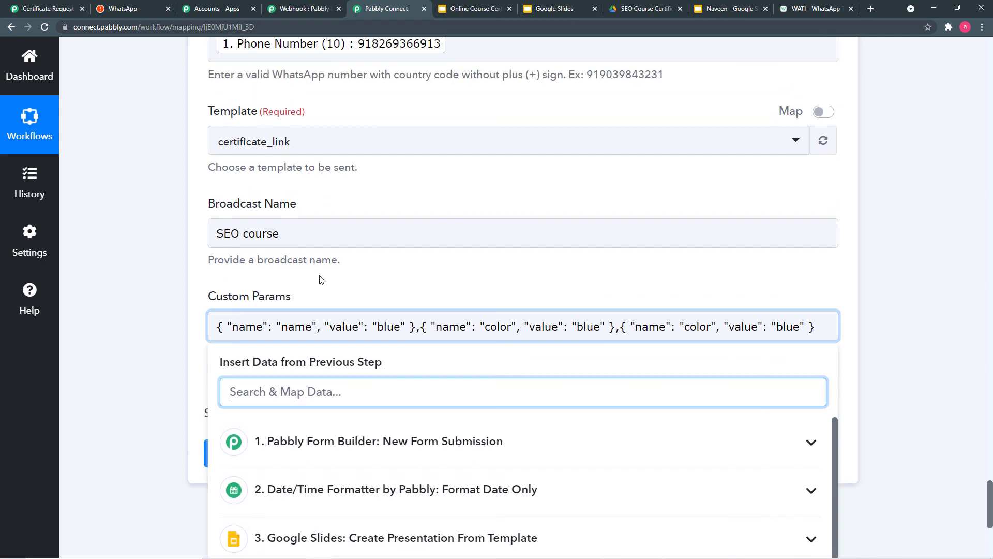
pyautogui.click(400, 330)
pyautogui.press('BackSpace')
pyautogui.press('BackSpace')
pyautogui.press('BackSpace')
pyautogui.press('BackSpace')
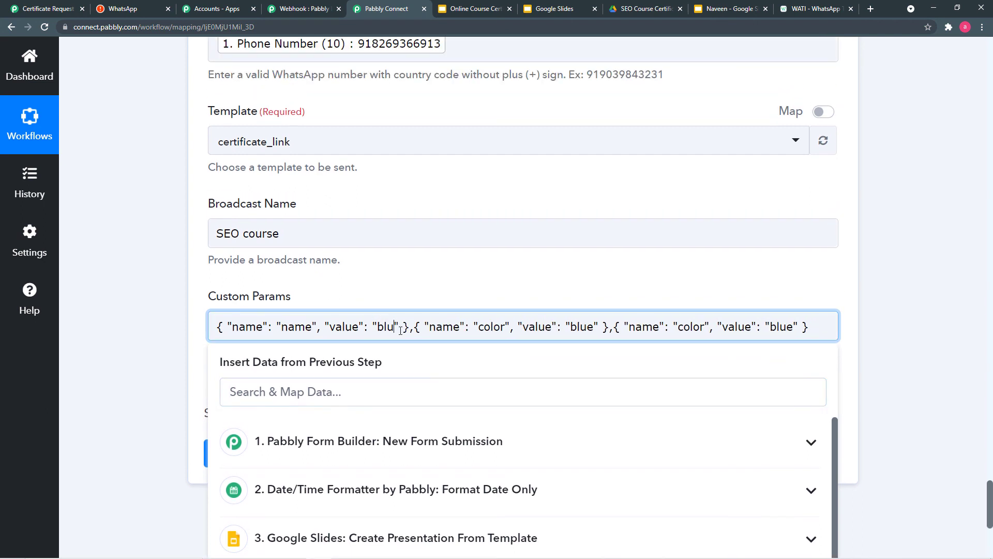
pyautogui.scroll(-2, 400, 328)
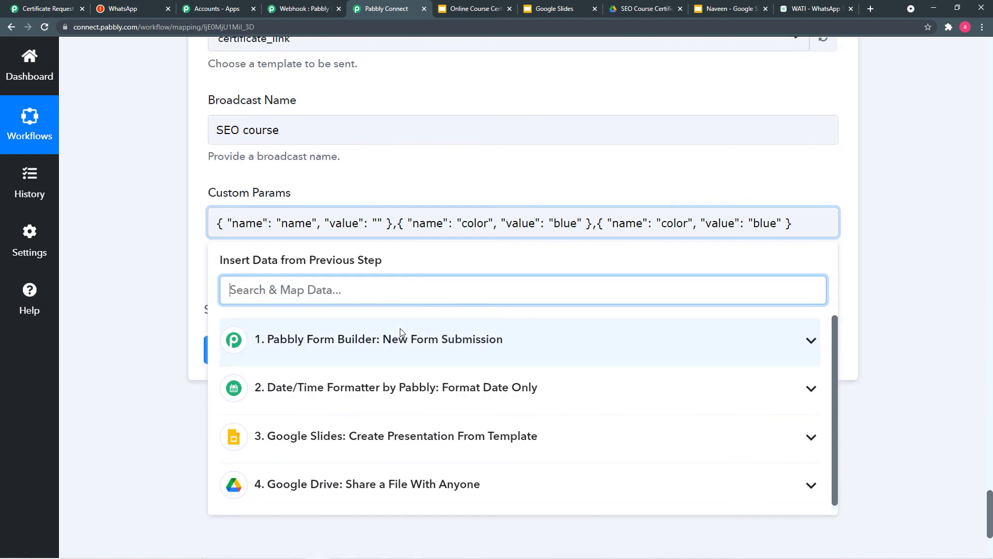
pyautogui.click(394, 284)
pyautogui.click(433, 343)
pyautogui.scroll(-2, 421, 406)
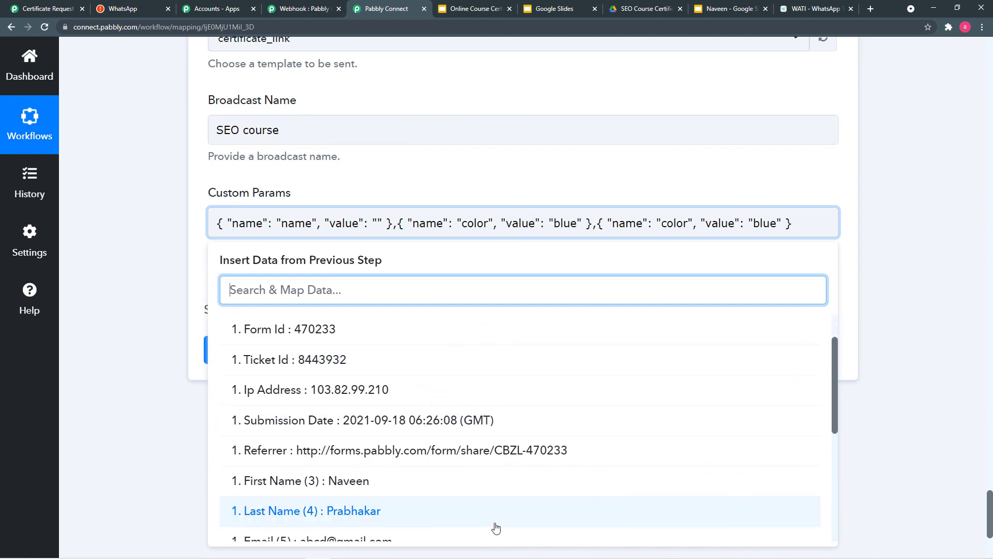
pyautogui.click(327, 481)
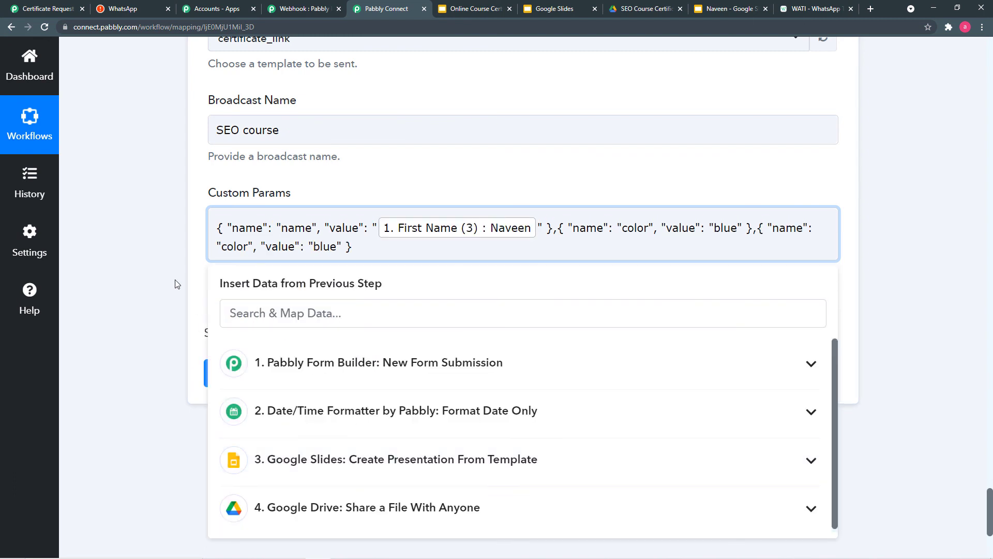
pyautogui.click(495, 232)
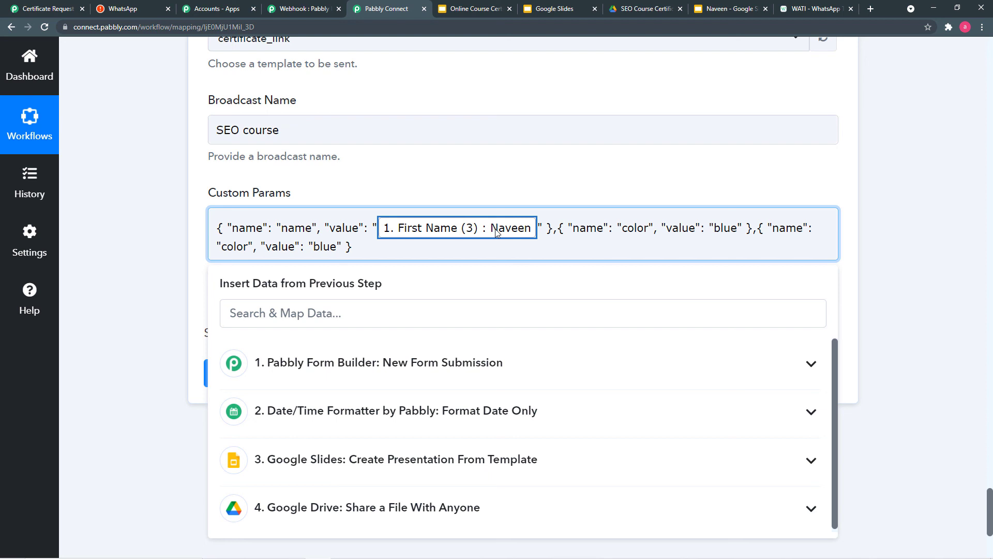
pyautogui.click(537, 227)
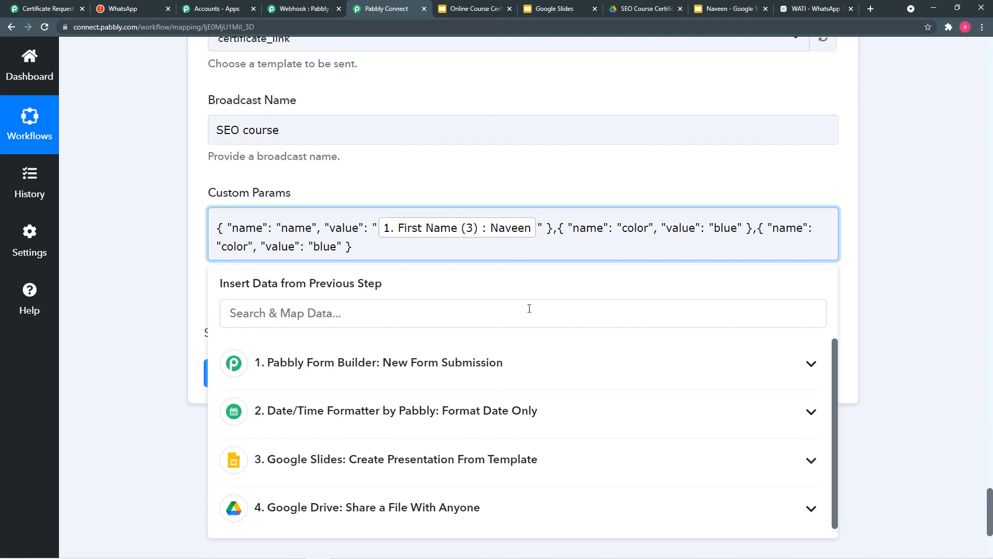
pyautogui.click(501, 364)
pyautogui.scroll(-2, 488, 462)
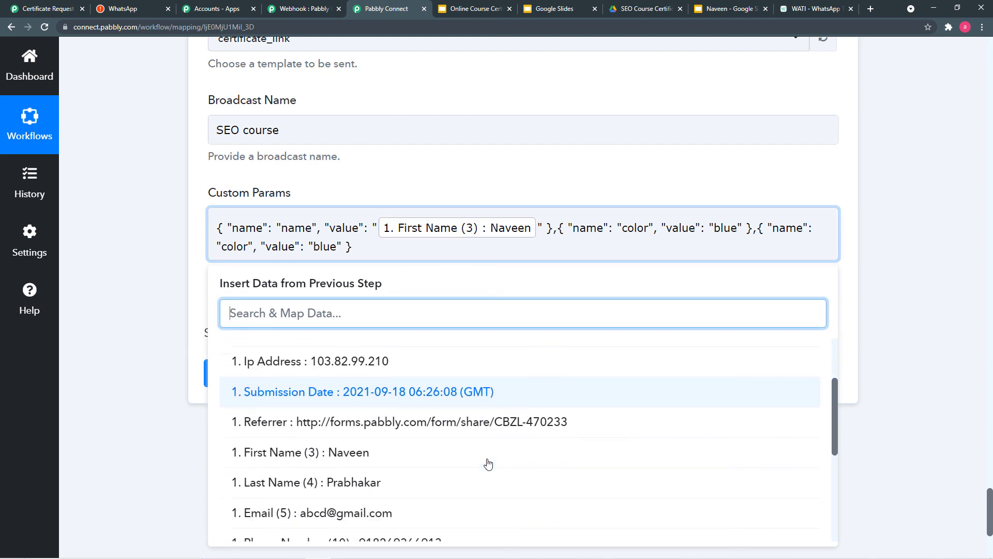
pyautogui.scroll(-1, 488, 463)
pyautogui.click(294, 430)
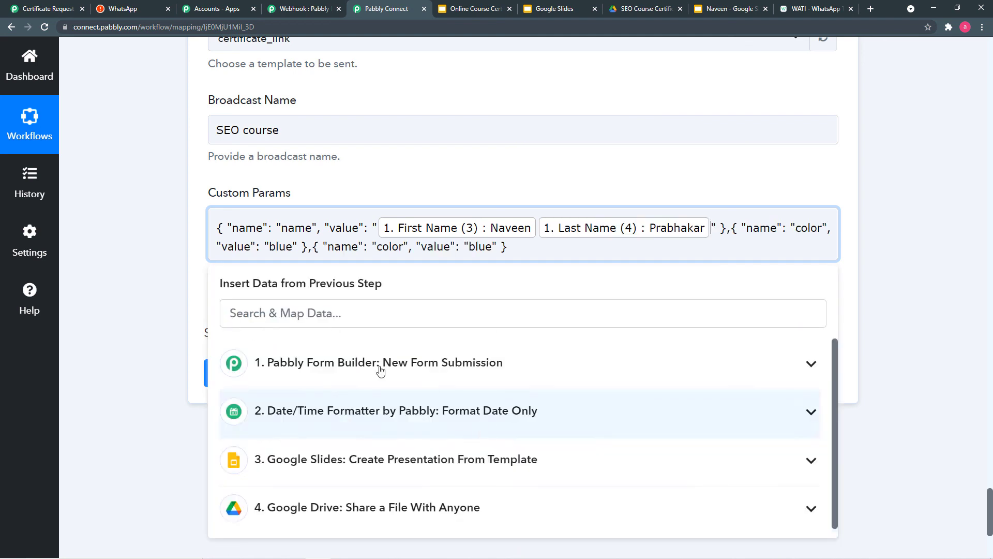
pyautogui.click(193, 291)
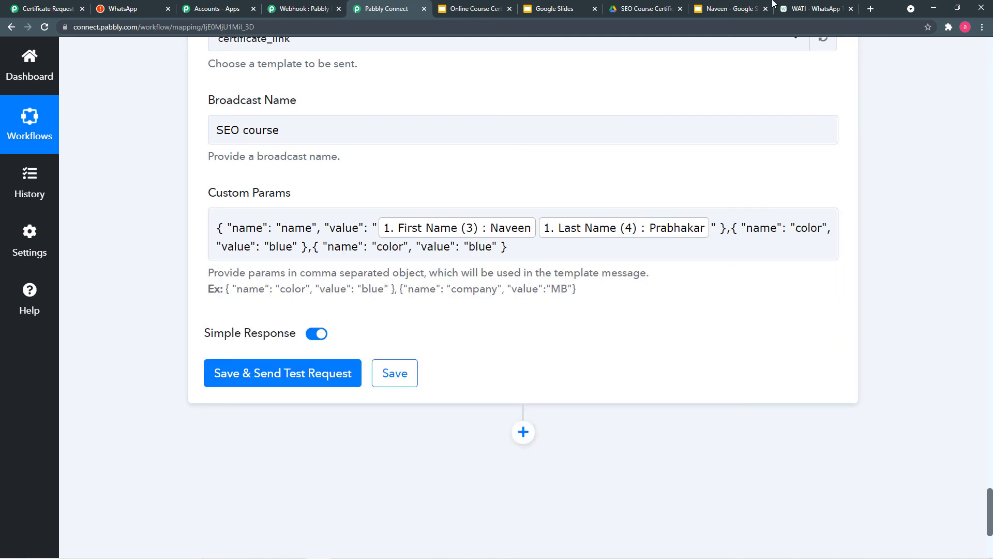
# - Map the link parameter to the Google Drive share step's PDF export link
pyautogui.click(818, 229)
pyautogui.click(821, 228)
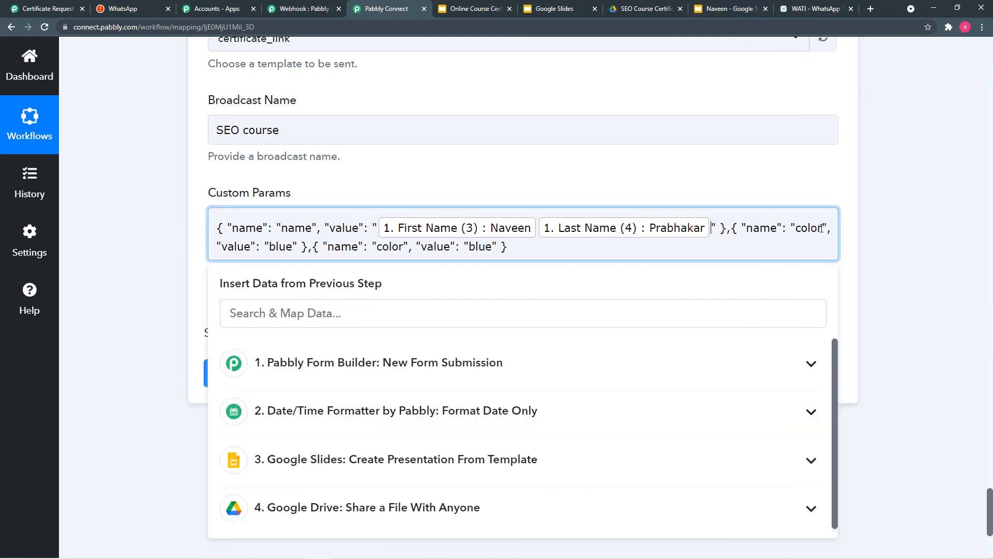
pyautogui.press('BackSpace')
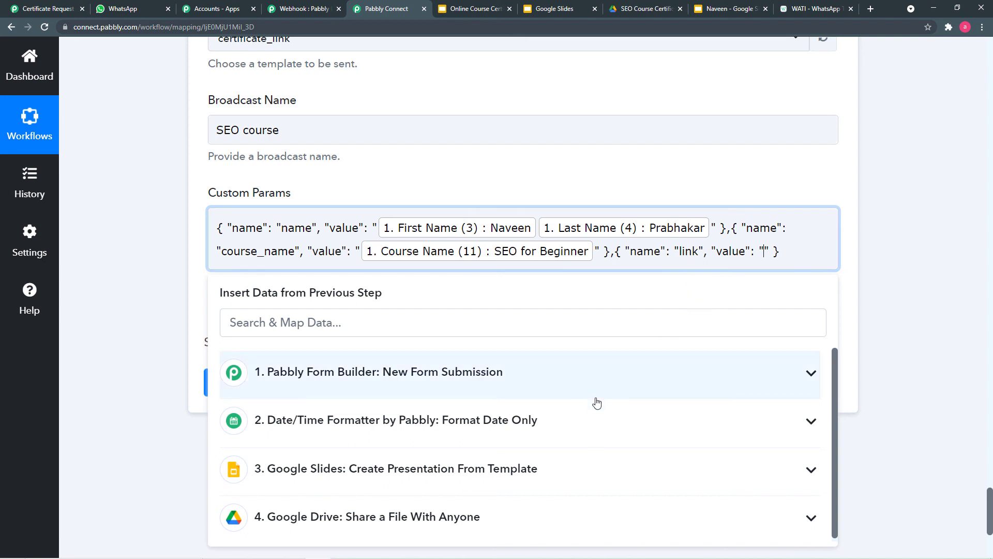
pyautogui.scroll(-2, 181, 382)
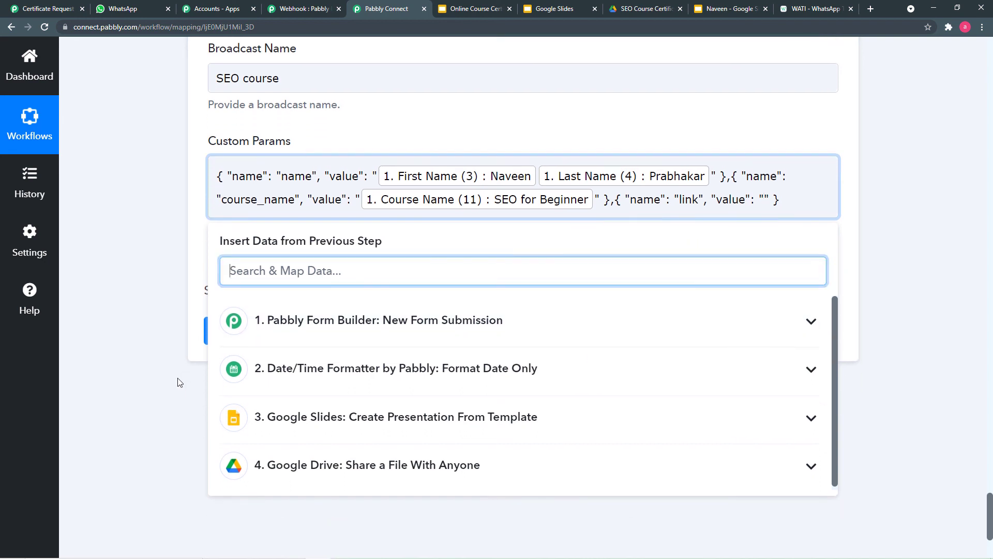
pyautogui.scroll(-1, 179, 381)
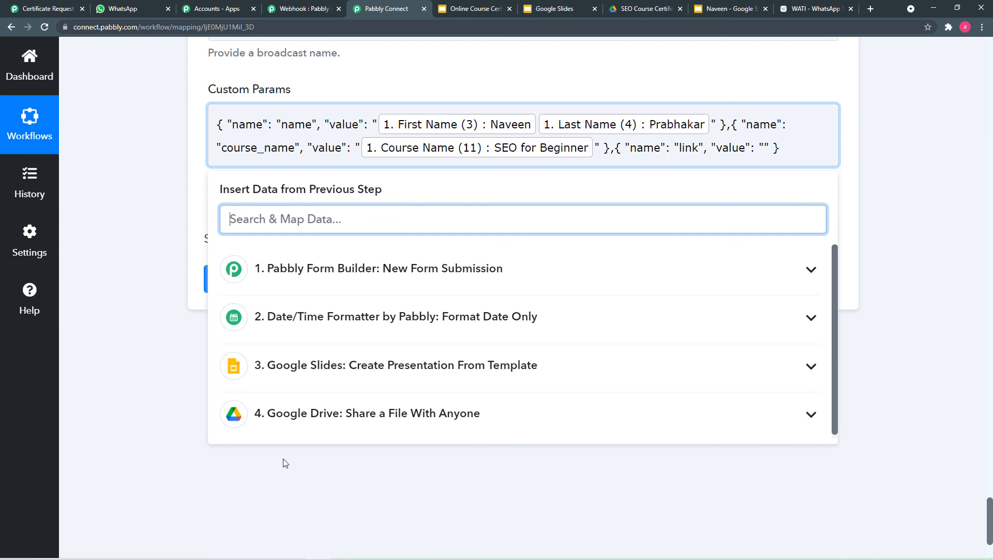
pyautogui.click(483, 415)
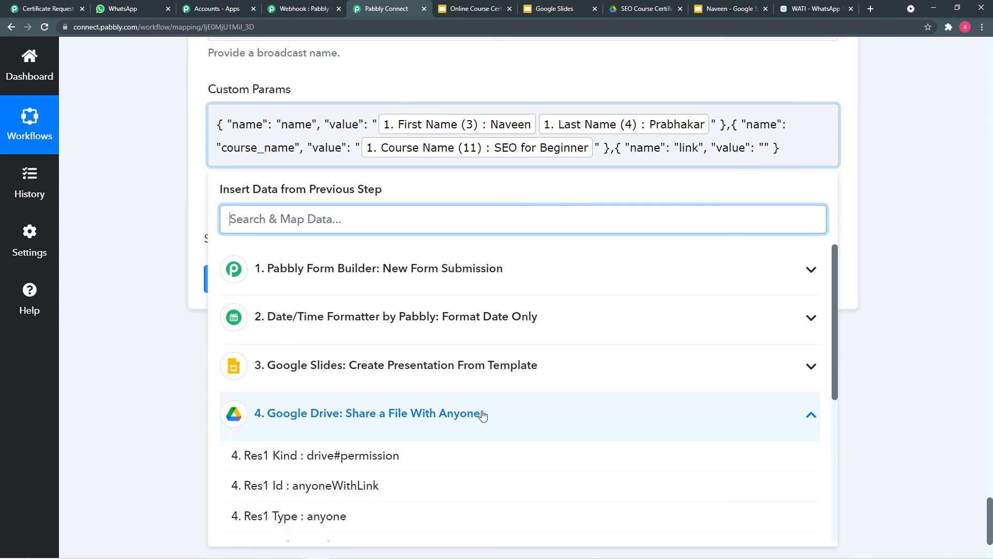
pyautogui.scroll(-2, 482, 432)
pyautogui.scroll(-2, 485, 437)
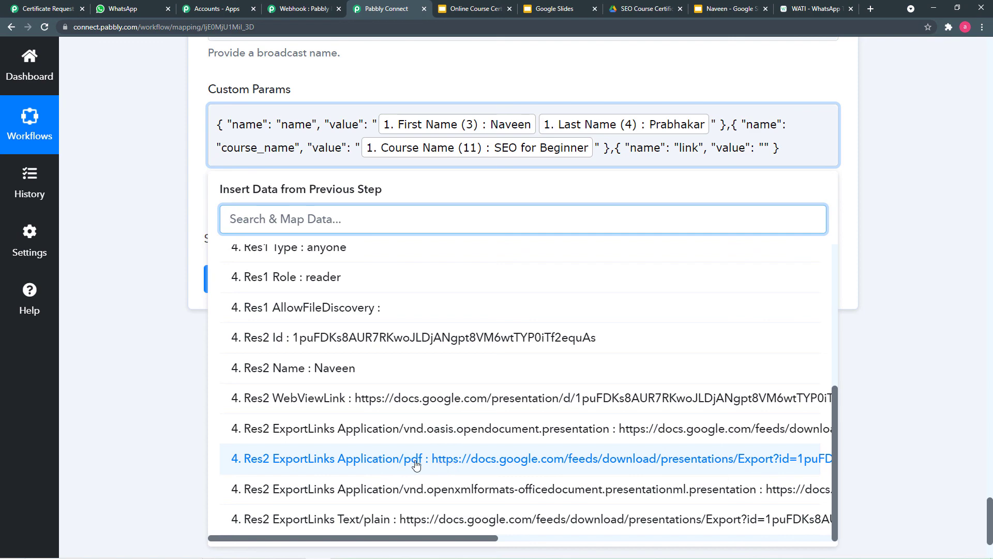
pyautogui.click(511, 468)
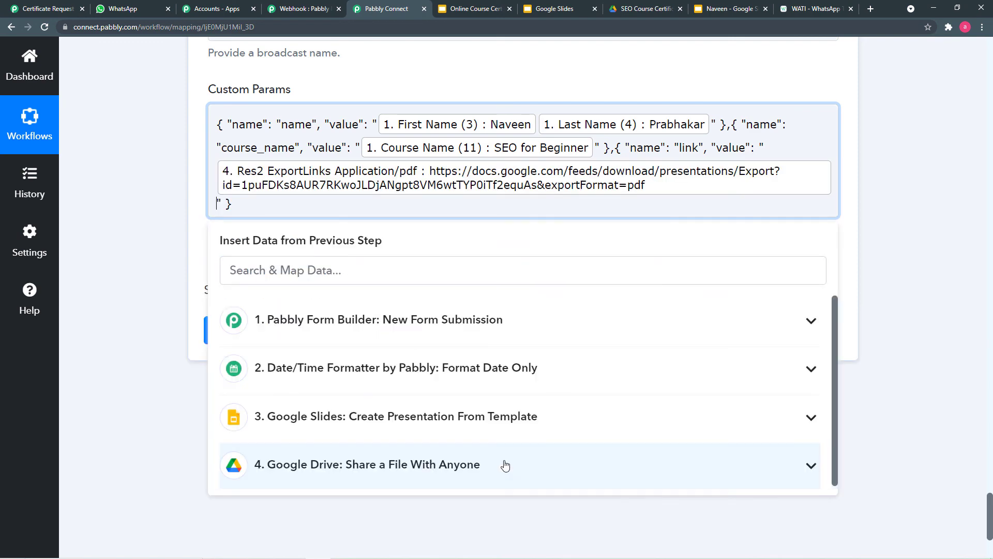
pyautogui.click(173, 281)
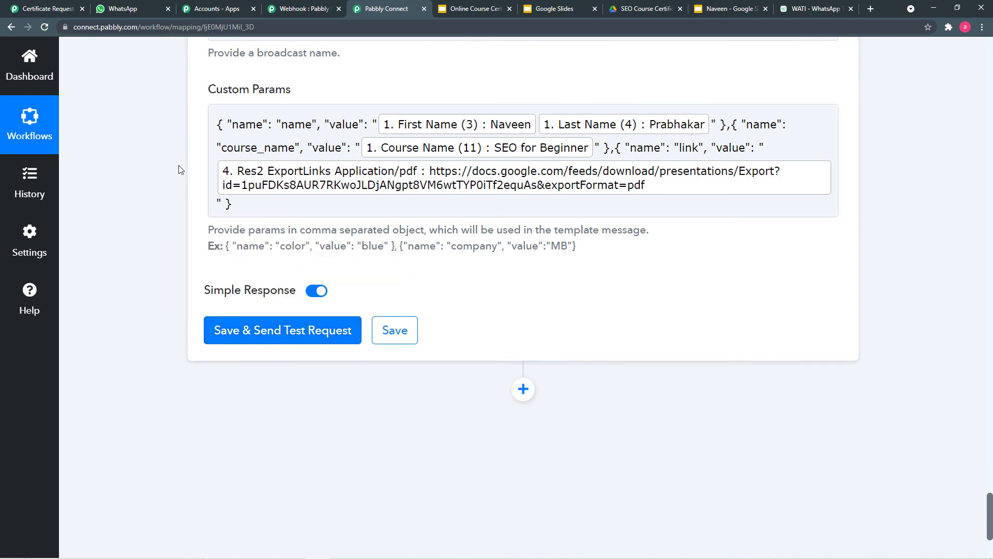
# - Save and test the WATI step, confirming Result 1 with name, course_name and link parameters
pyautogui.click(227, 336)
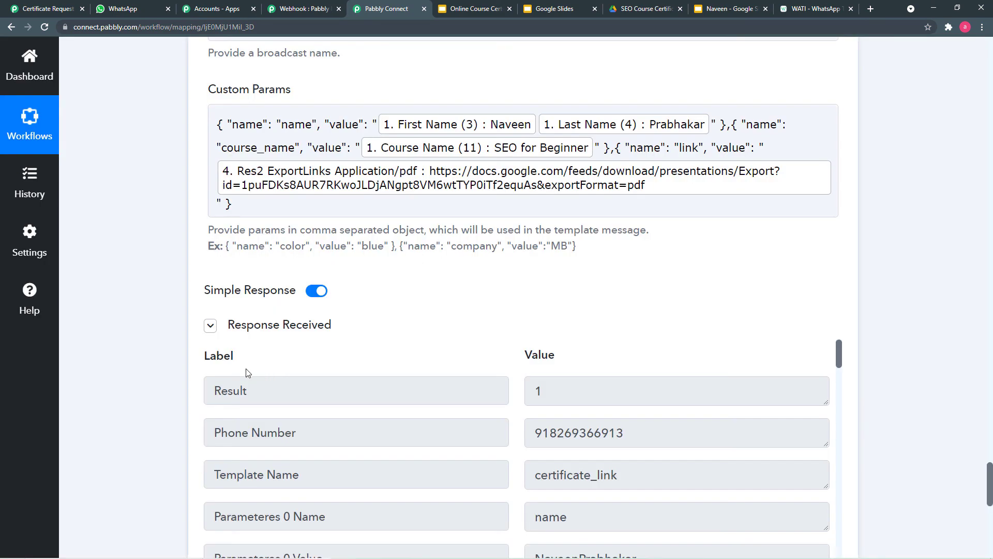
pyautogui.scroll(-3, 246, 372)
pyautogui.scroll(-4, 195, 378)
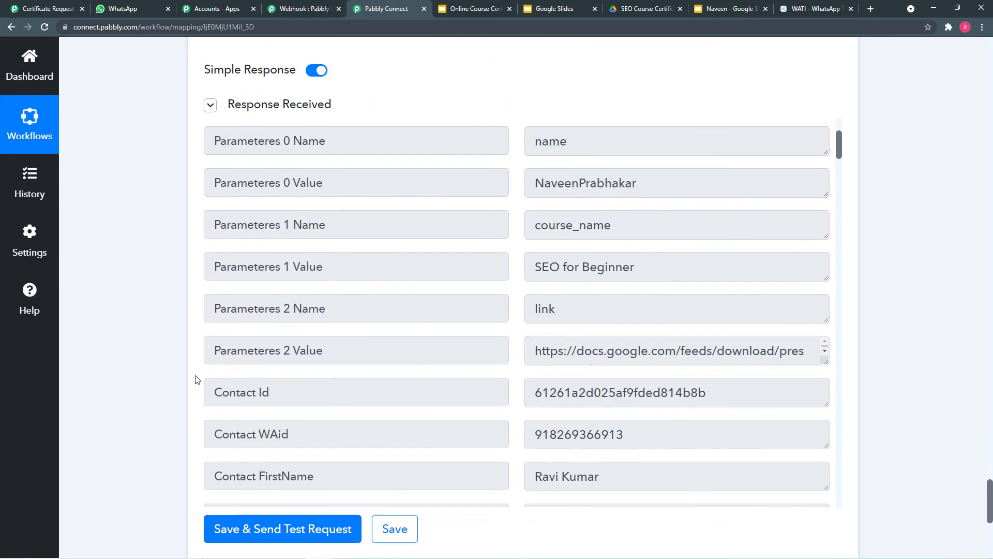
pyautogui.scroll(-2, 195, 379)
pyautogui.scroll(-4, 467, 299)
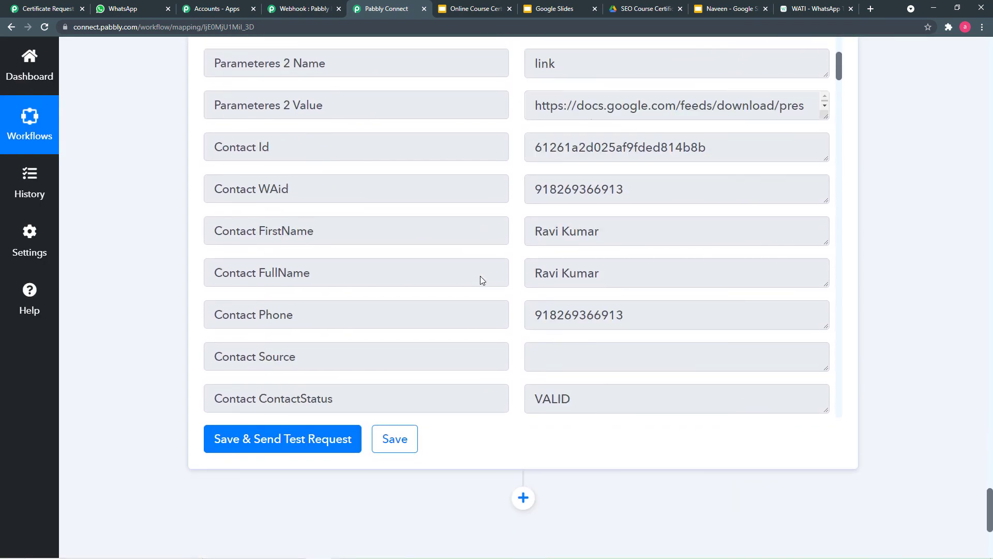
pyautogui.scroll(7, 480, 275)
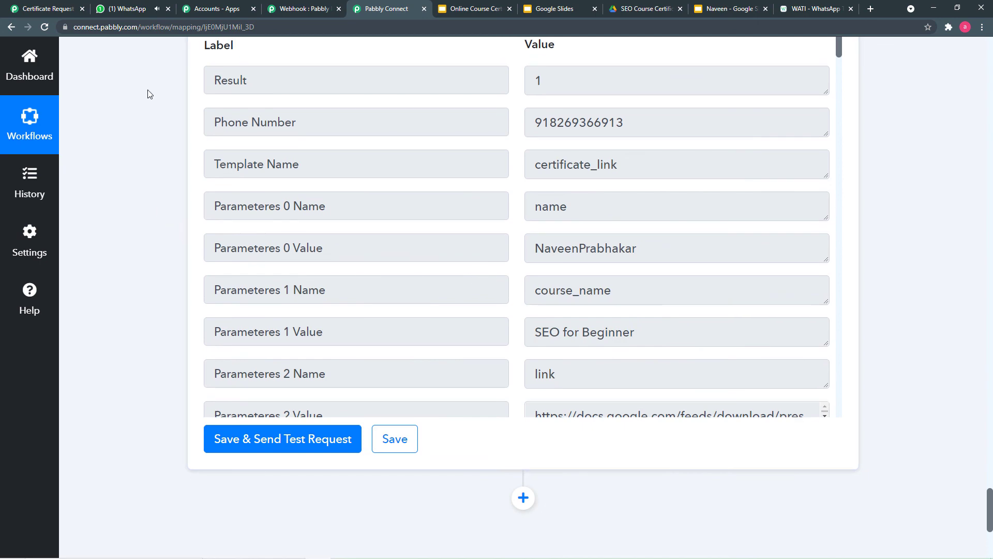
# - Check WhatsApp Web for the SEO for Beginner congratulations message with the certificate link
pyautogui.click(123, 10)
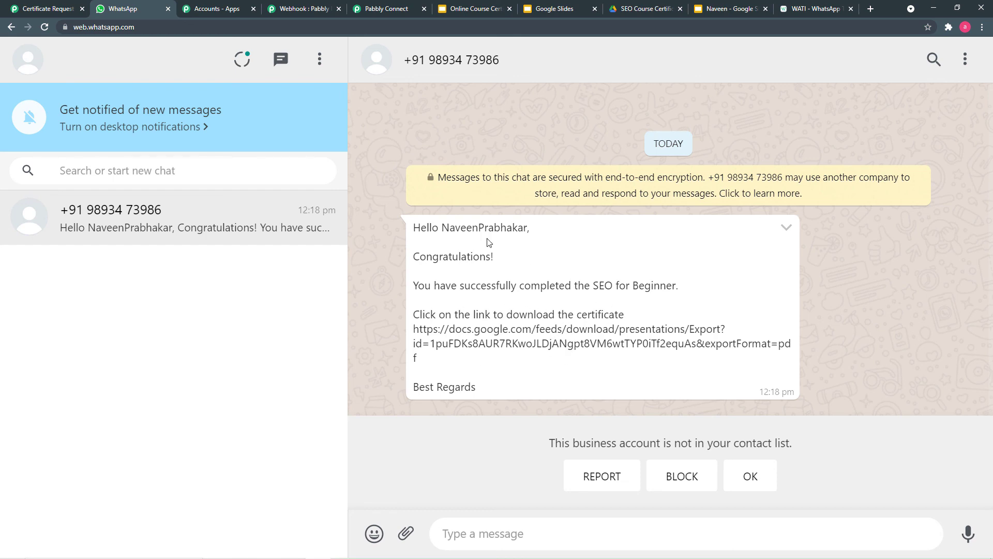
# - In Pabbly Connect, review each workflow step's mapped fields and test responses
pyautogui.click(390, 10)
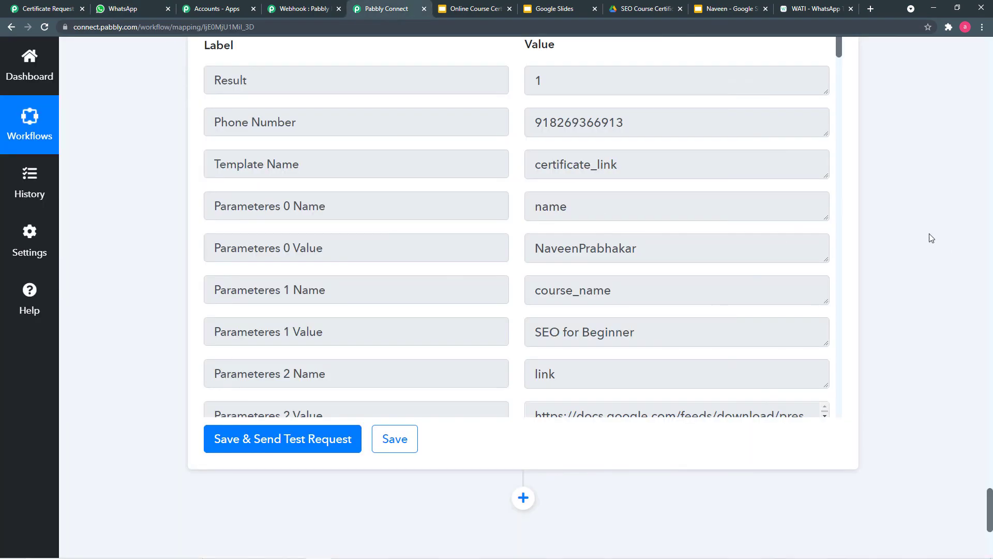
pyautogui.scroll(20, 931, 237)
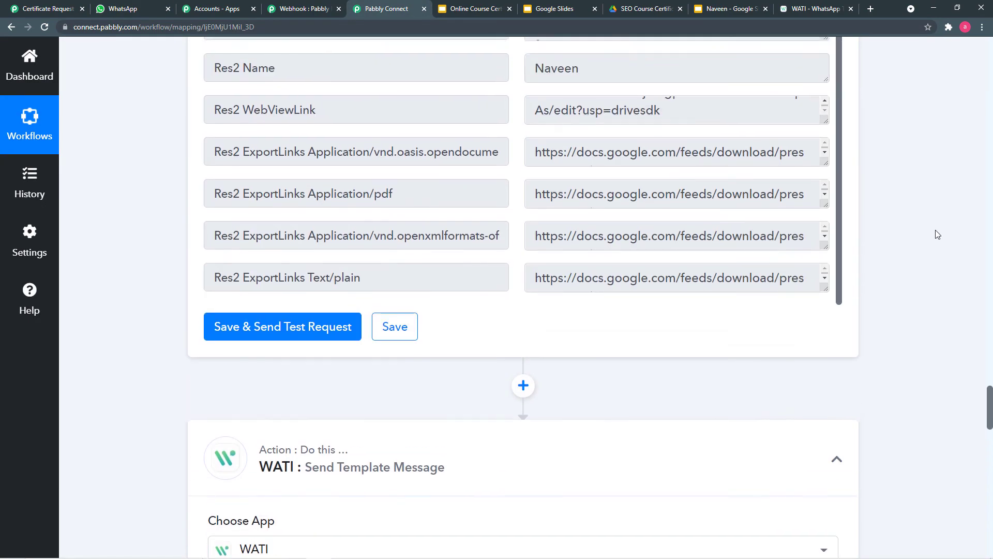
pyautogui.scroll(20, 937, 235)
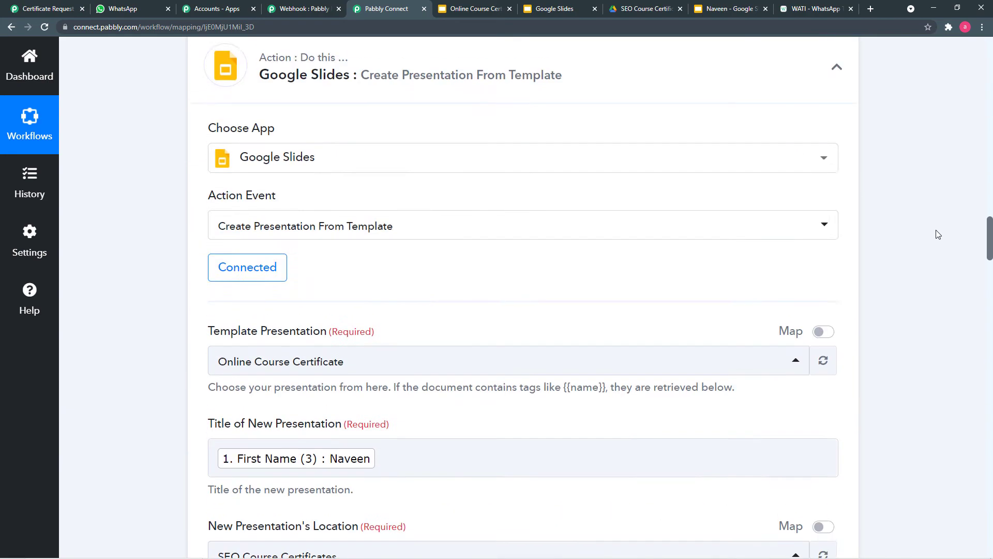
pyautogui.scroll(20, 937, 235)
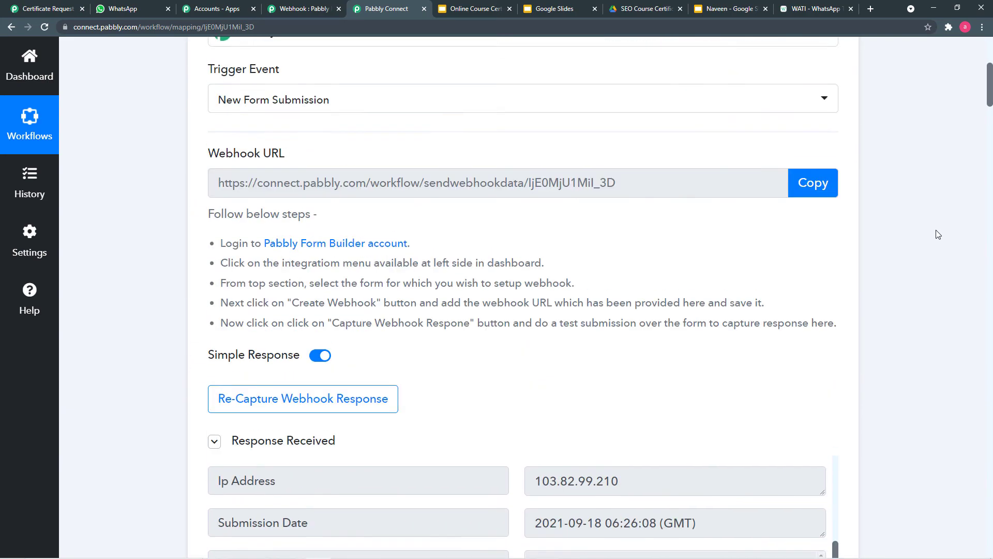
pyautogui.scroll(6, 937, 234)
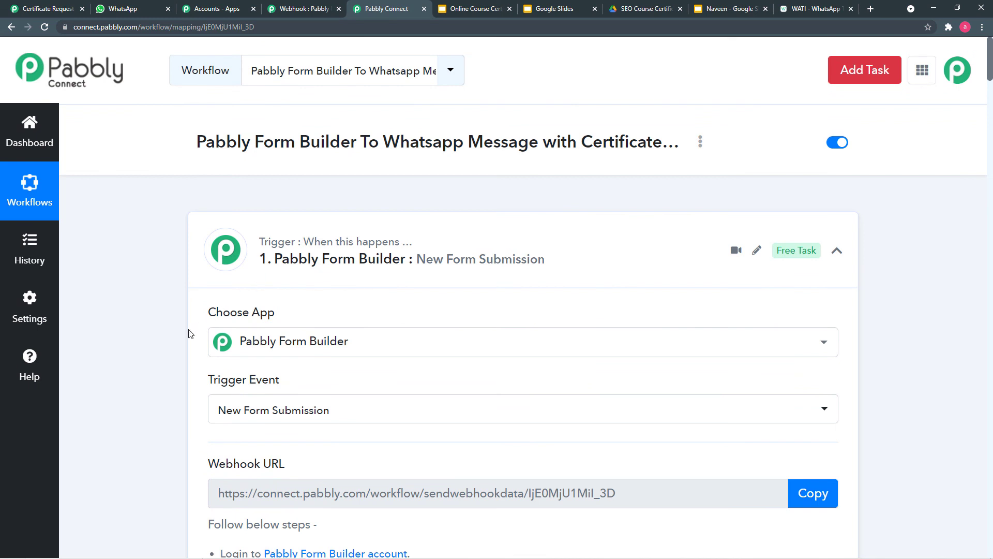
pyautogui.scroll(-3, 188, 336)
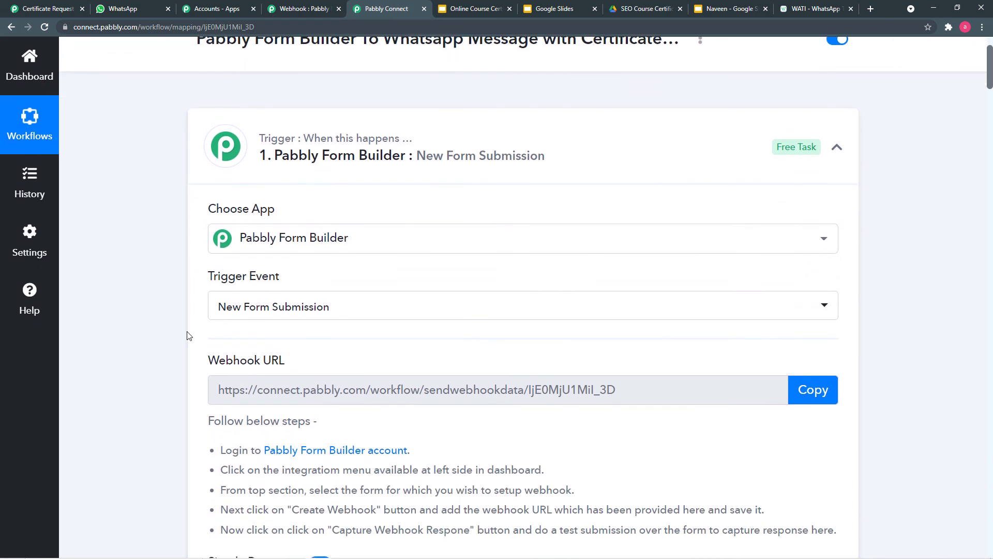
pyautogui.scroll(-1, 158, 343)
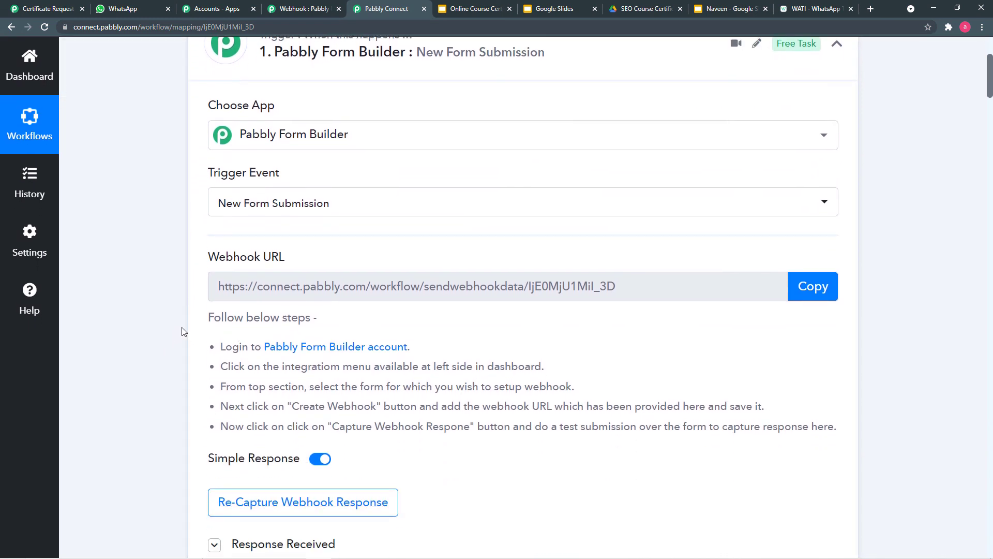
pyautogui.scroll(-1, 178, 330)
pyautogui.scroll(-1, 177, 331)
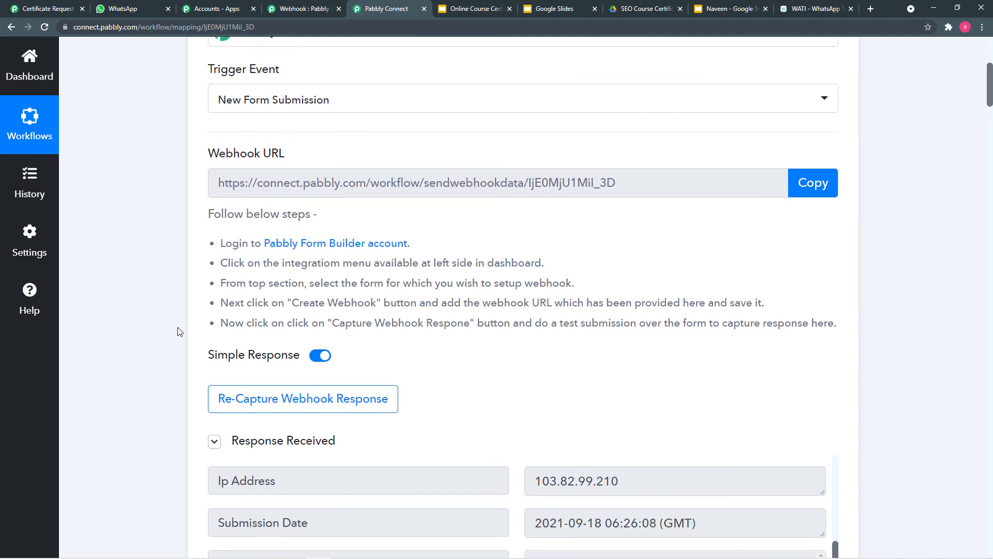
pyautogui.scroll(-5, 179, 331)
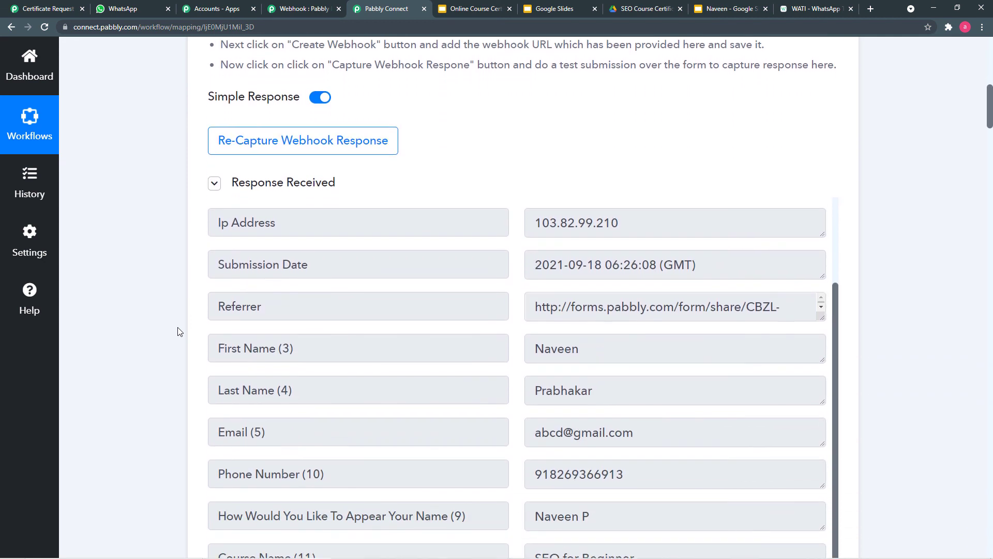
pyautogui.scroll(-5, 180, 331)
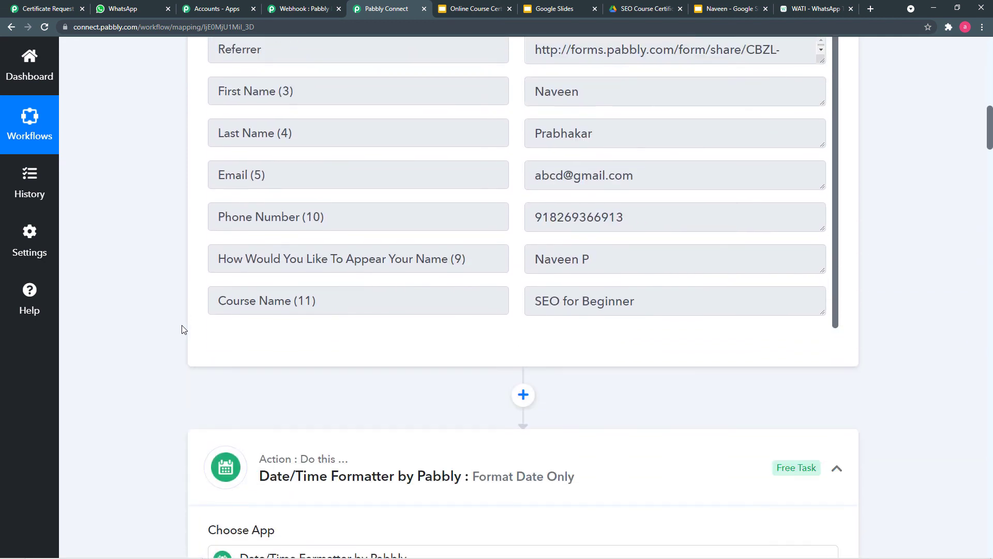
pyautogui.scroll(-4, 182, 326)
pyautogui.scroll(4, 544, 255)
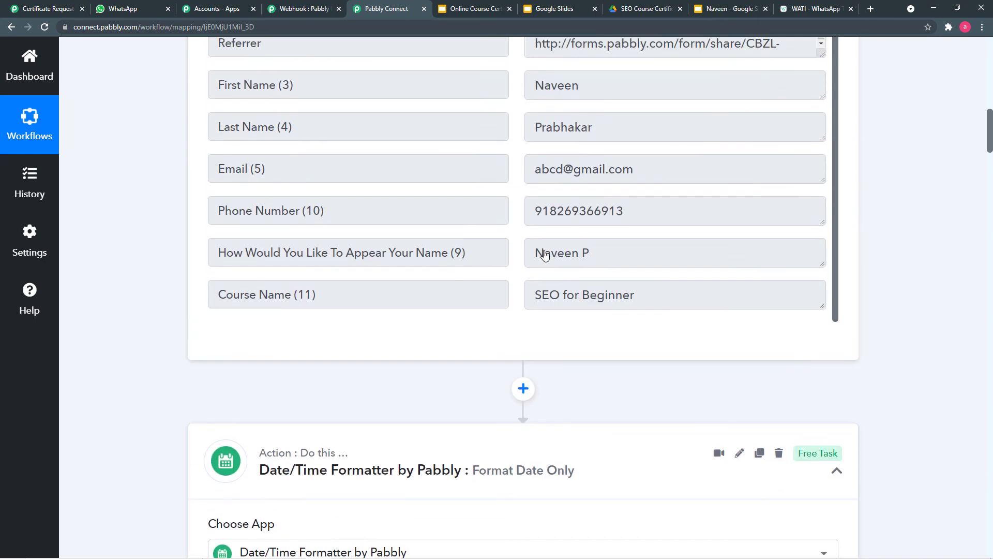
pyautogui.scroll(3, 544, 254)
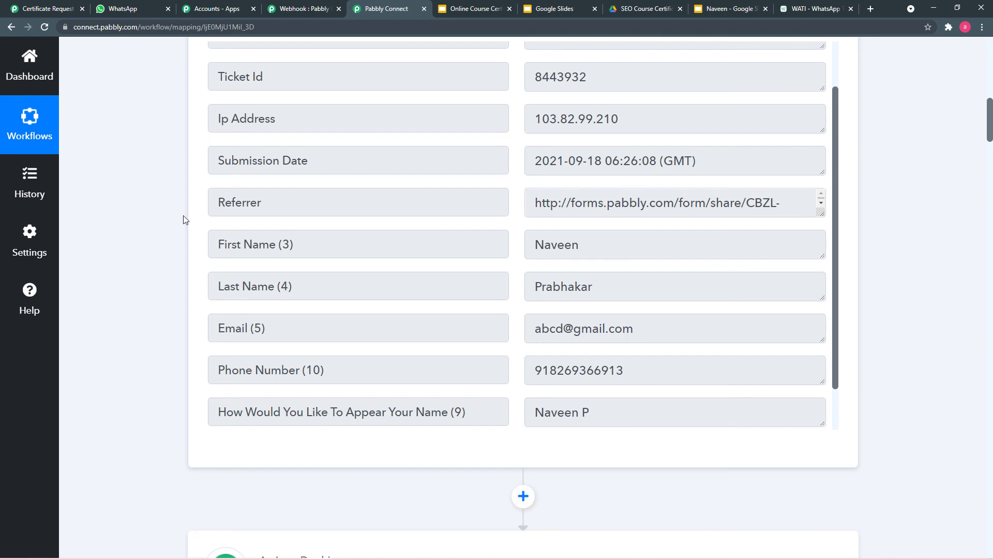
pyautogui.scroll(-8, 181, 221)
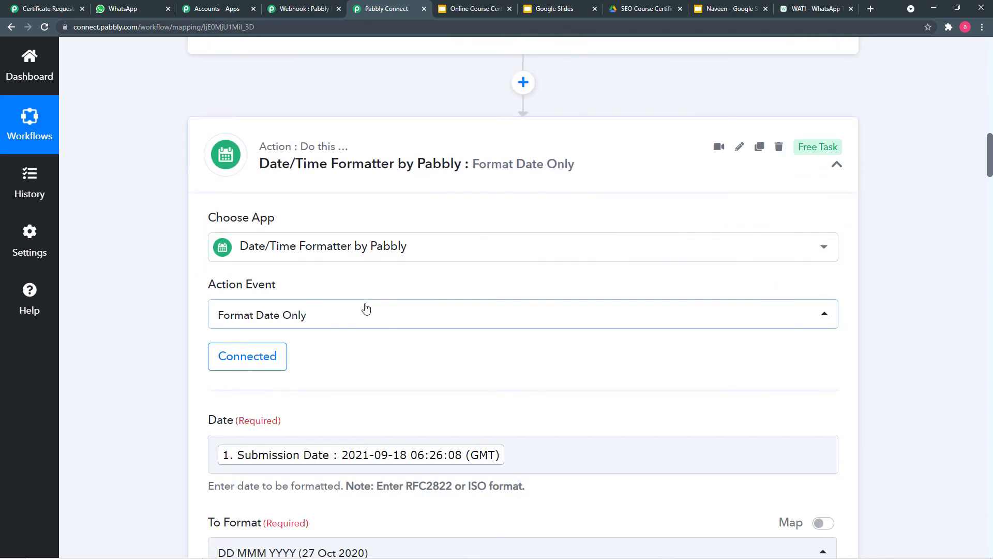
pyautogui.scroll(-11, 365, 309)
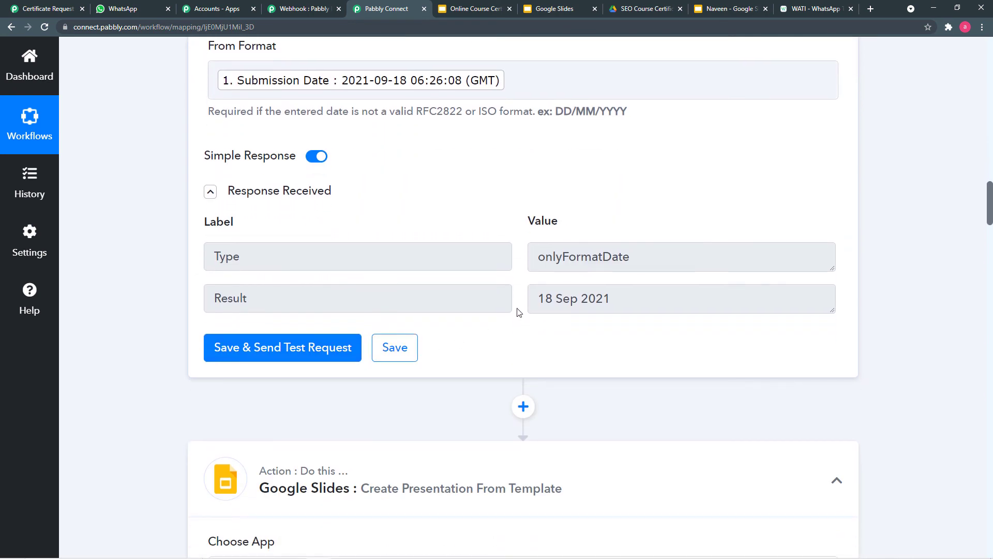
pyautogui.scroll(-5, 517, 372)
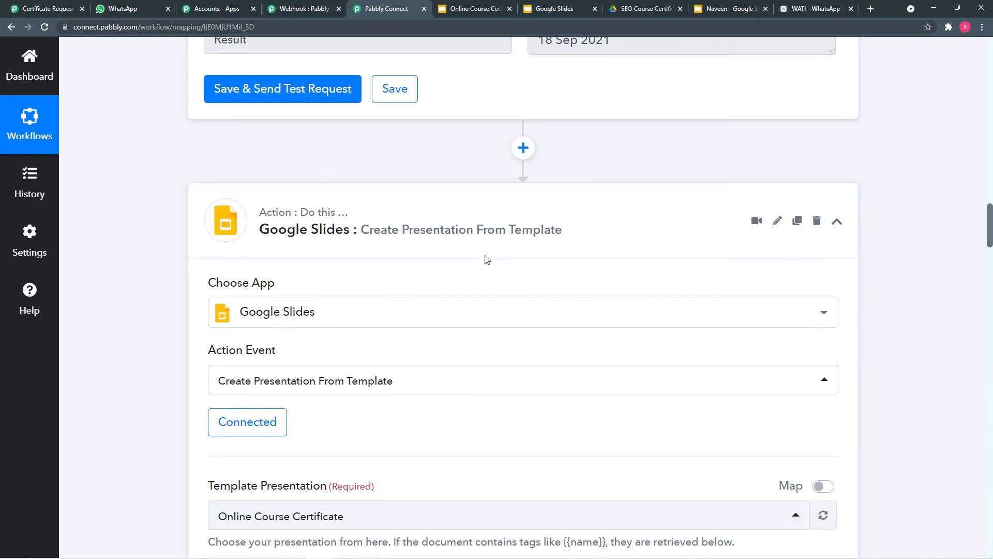
pyautogui.scroll(-1, 323, 202)
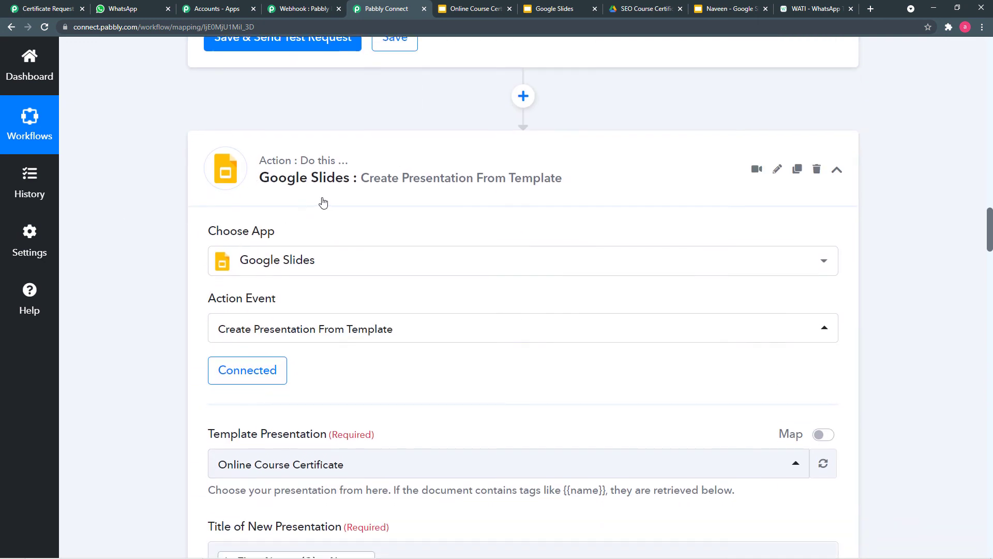
pyautogui.scroll(-3, 140, 317)
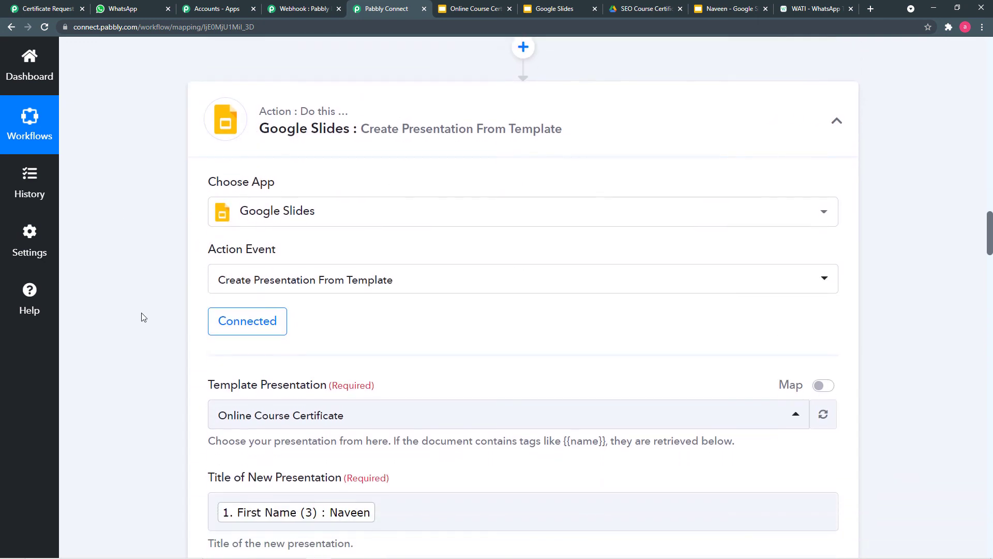
pyautogui.scroll(-10, 232, 322)
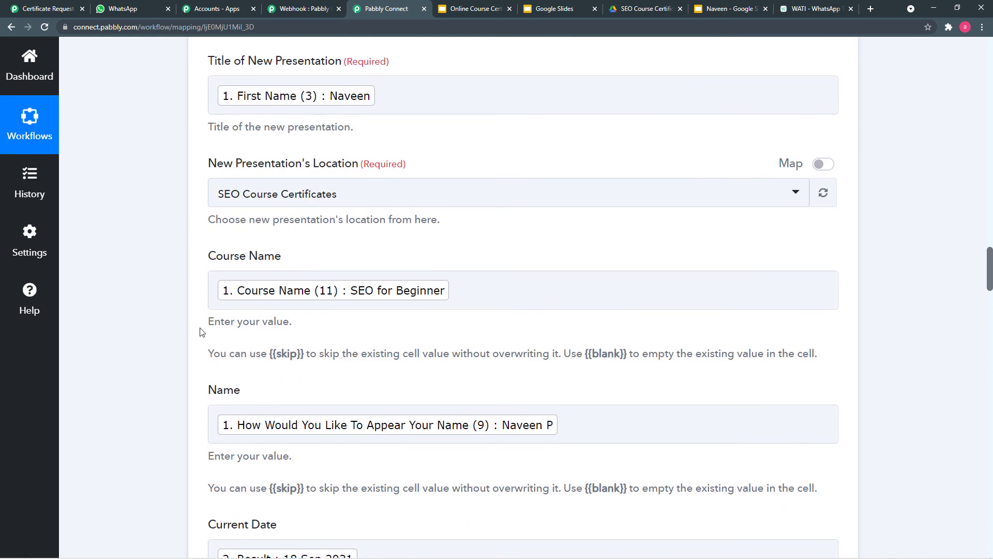
pyautogui.scroll(-5, 188, 317)
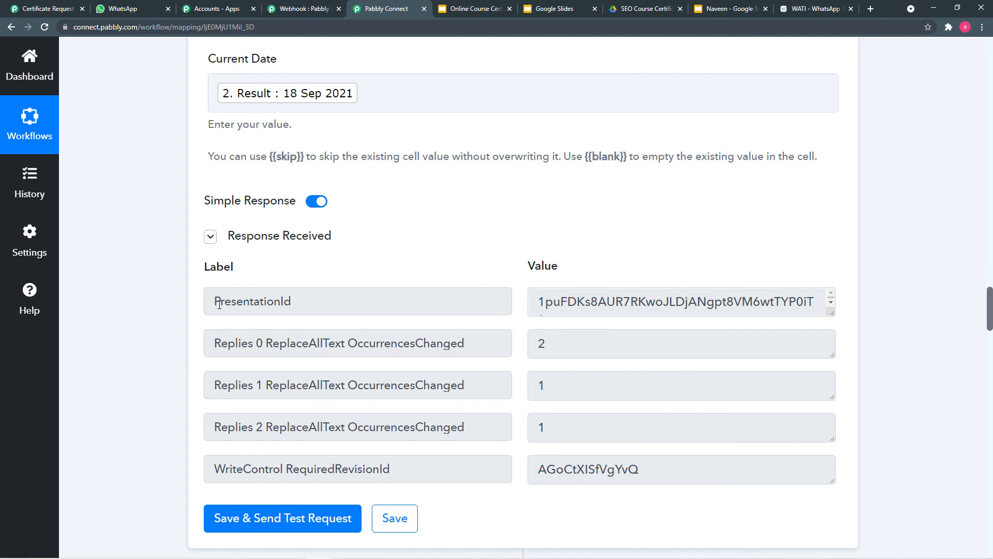
pyautogui.scroll(-2, 154, 315)
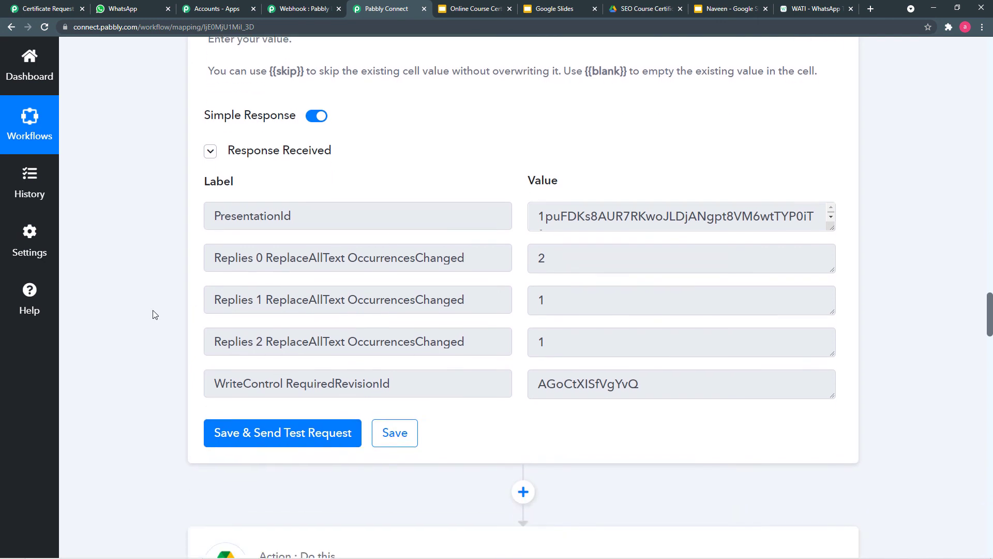
pyautogui.scroll(-6, 154, 314)
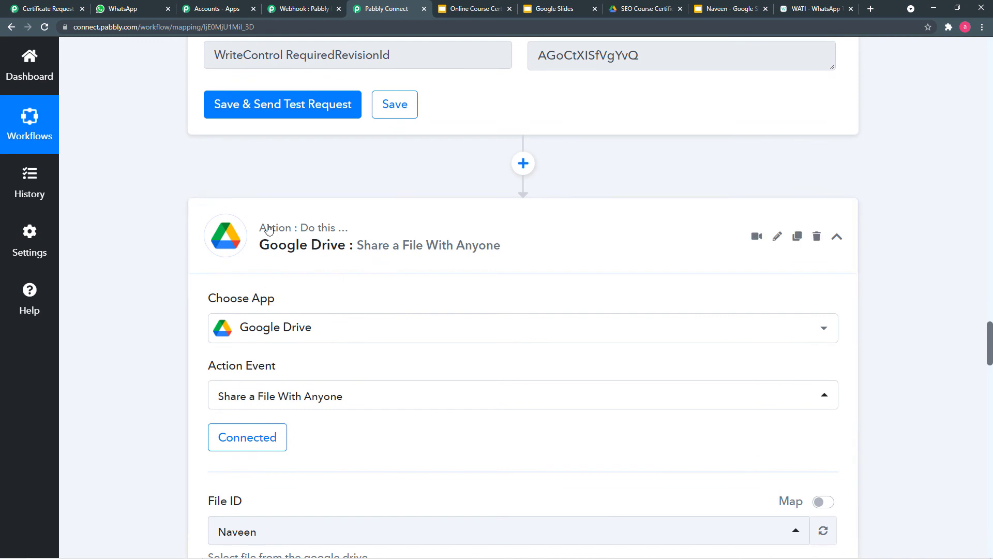
pyautogui.scroll(-2, 154, 256)
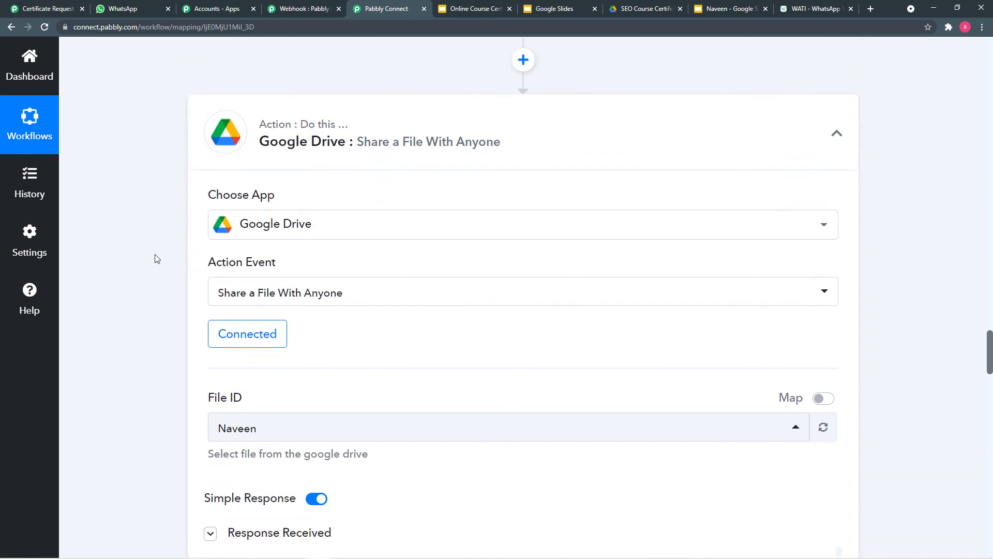
pyautogui.scroll(-5, 155, 254)
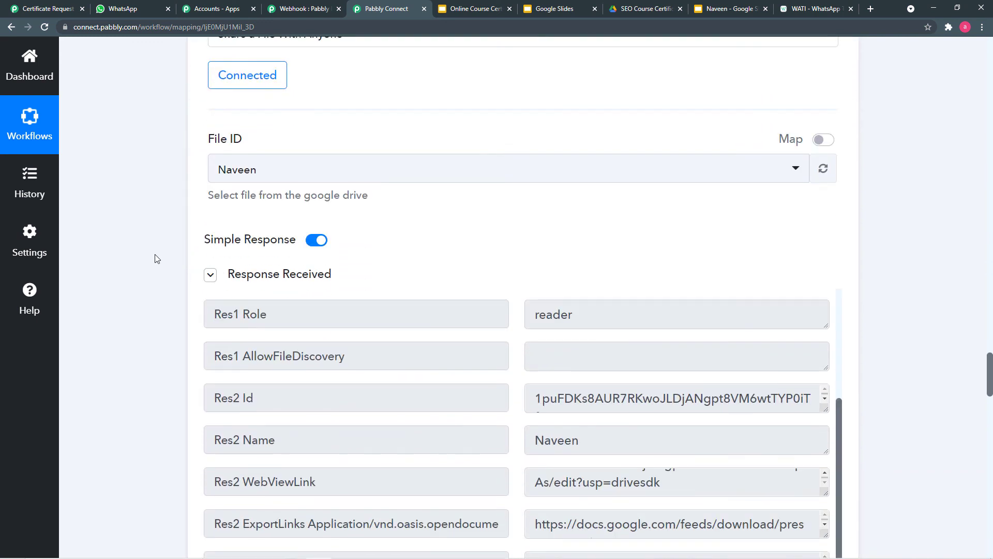
pyautogui.scroll(-3, 156, 259)
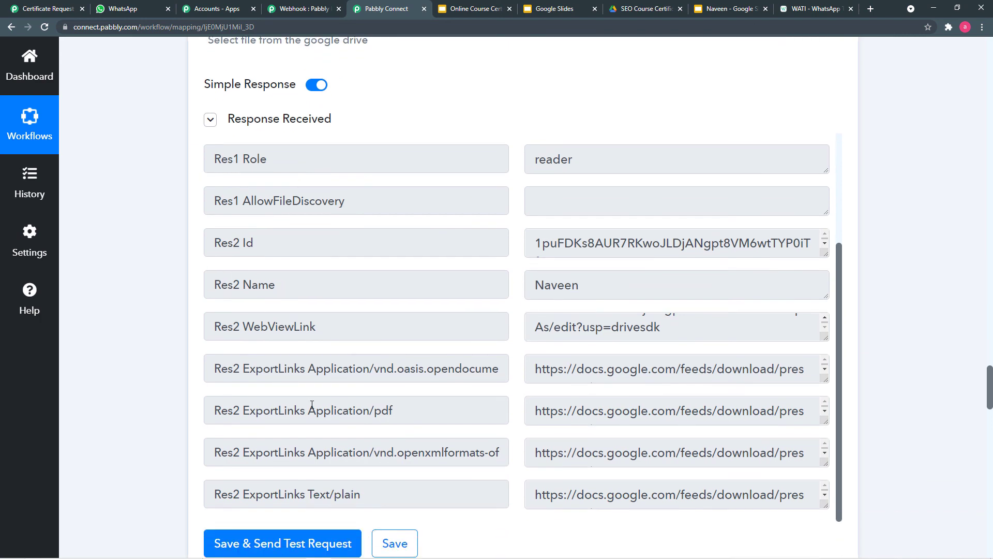
pyautogui.scroll(6, 181, 366)
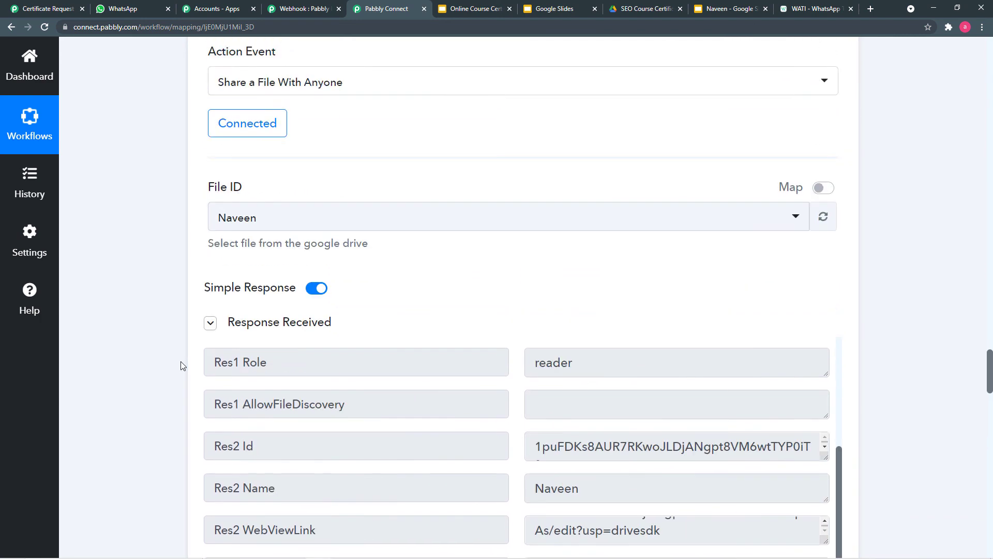
pyautogui.scroll(-13, 102, 249)
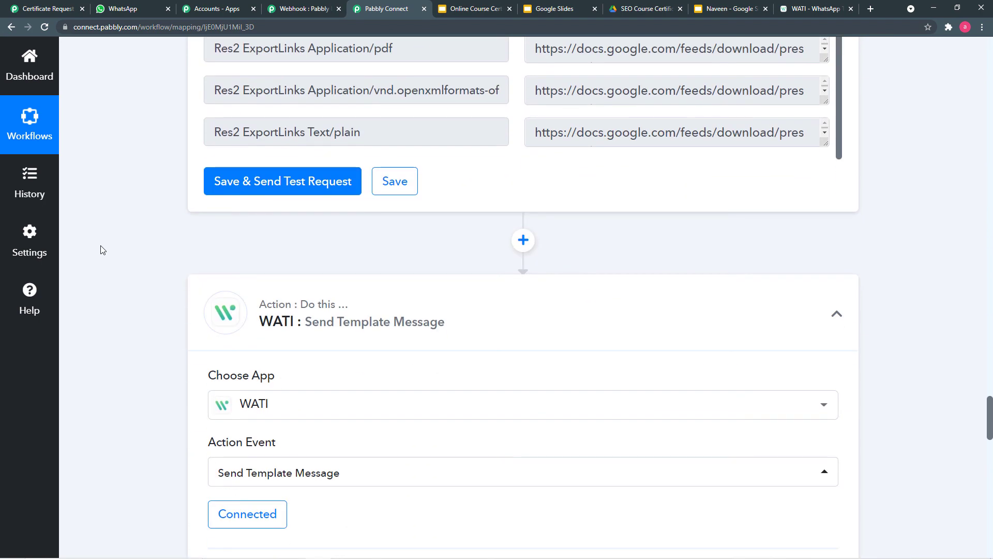
pyautogui.scroll(-1, 102, 250)
pyautogui.scroll(-2, 362, 349)
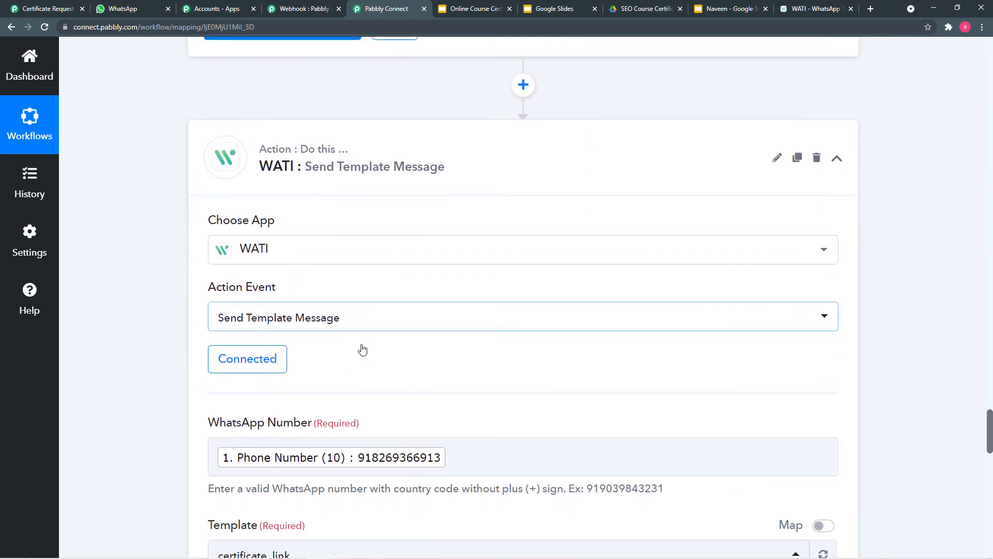
pyautogui.scroll(-3, 171, 318)
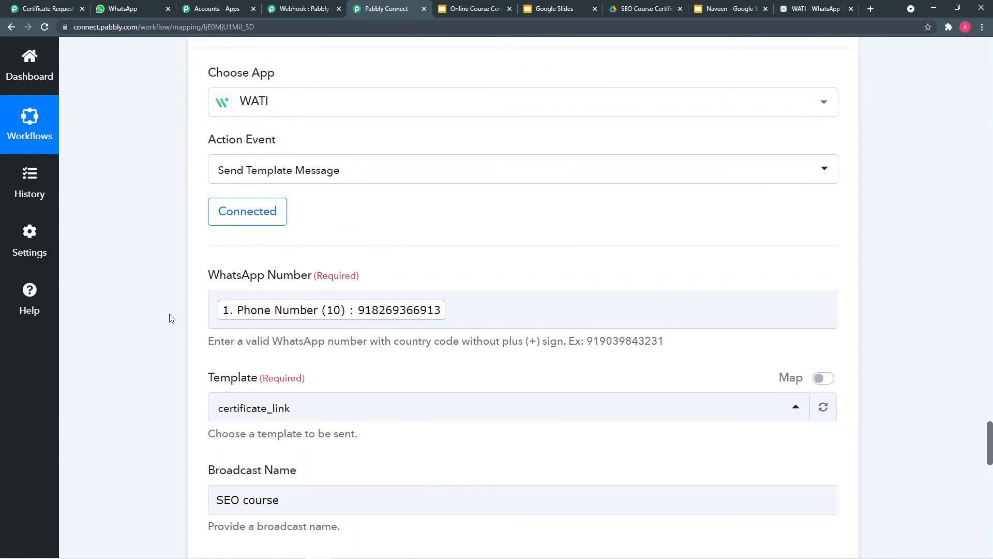
pyautogui.scroll(-1, 175, 361)
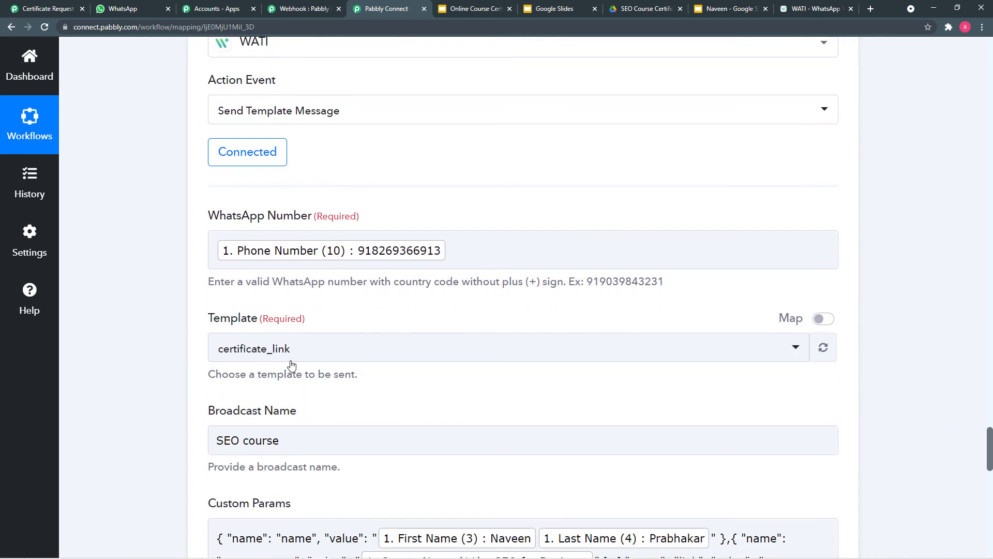
pyautogui.scroll(-1, 178, 383)
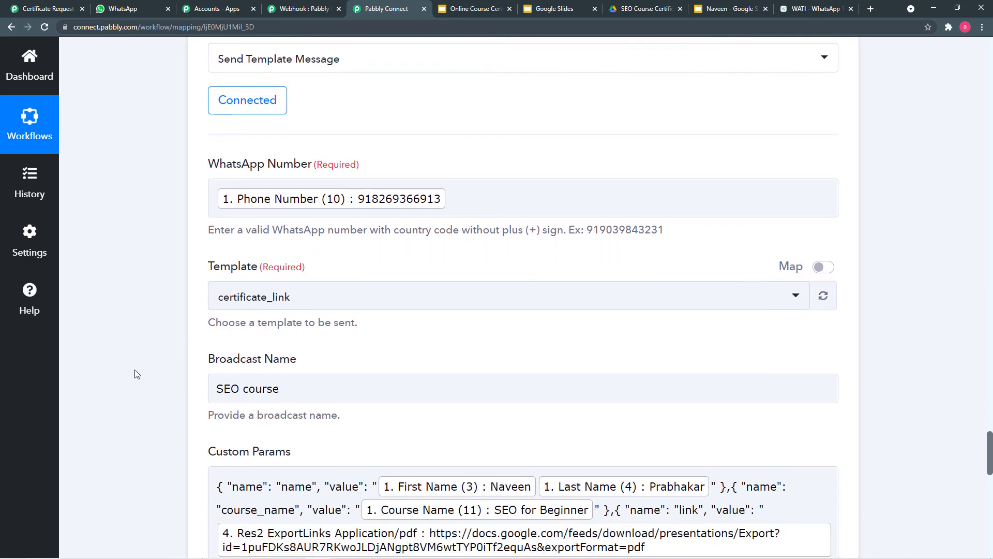
pyautogui.scroll(-4, 167, 378)
# - Recheck the Custom Params PDF link mapping and save the WATI Send Template Message step
pyautogui.click(397, 343)
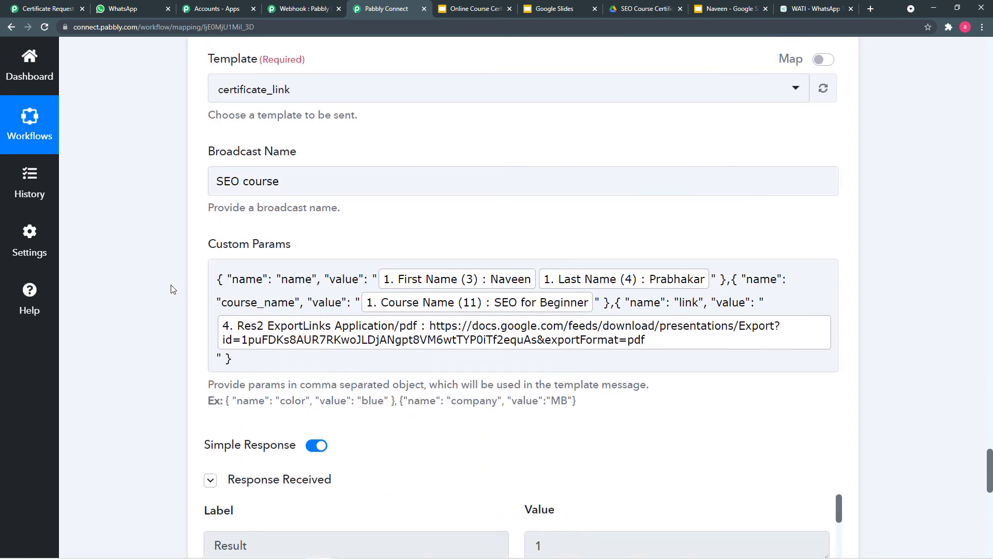
pyautogui.scroll(-9, 172, 289)
pyautogui.scroll(-3, 173, 289)
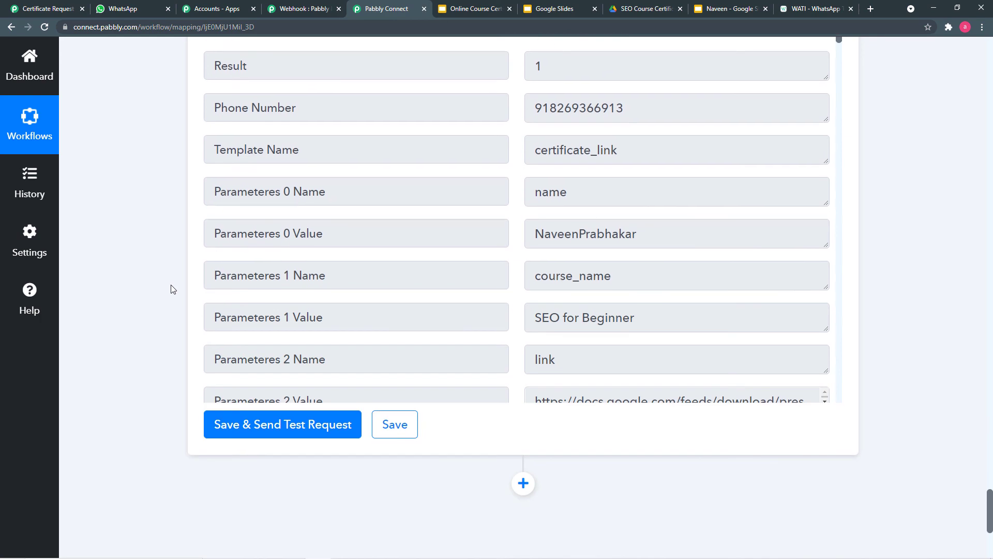
pyautogui.click(404, 285)
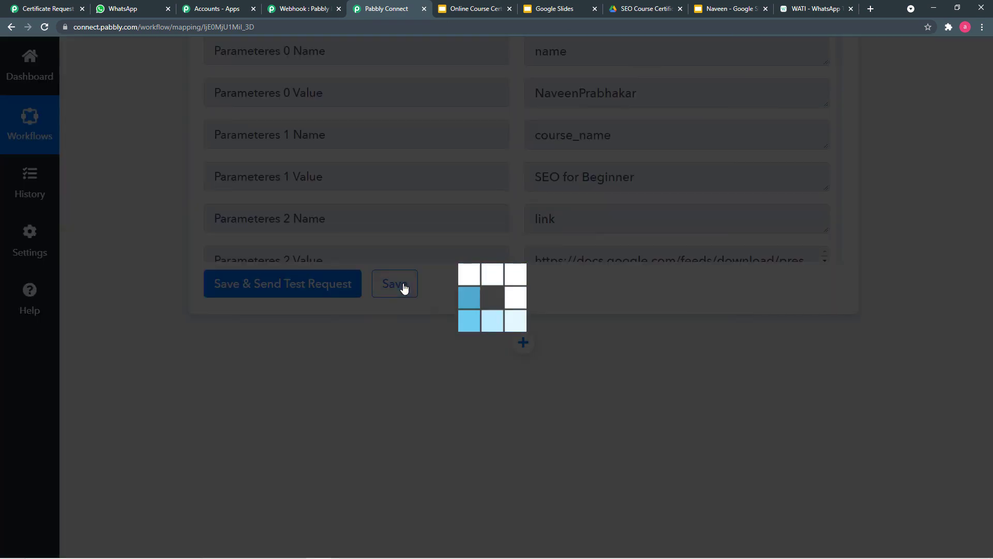